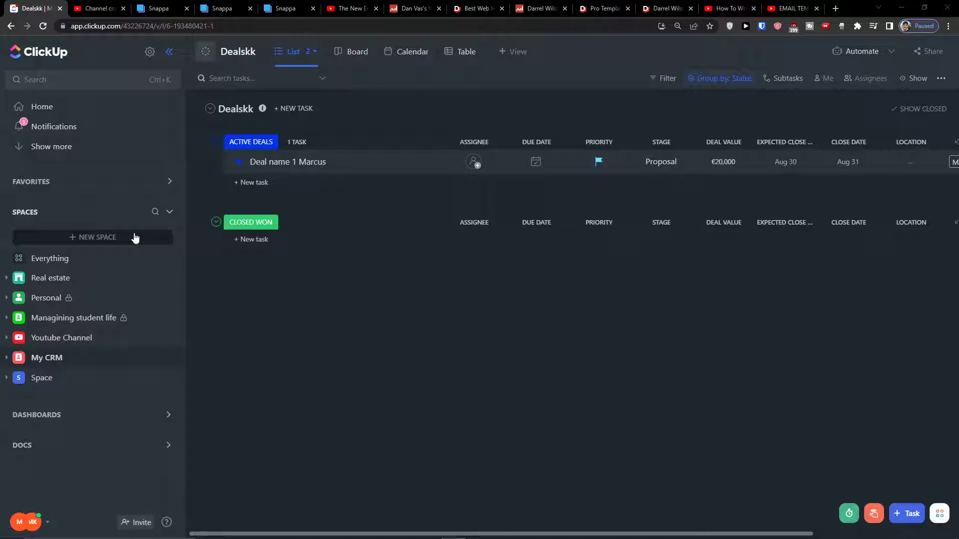
Start a new Space and name it Construction Projects.
left_click(126, 238)
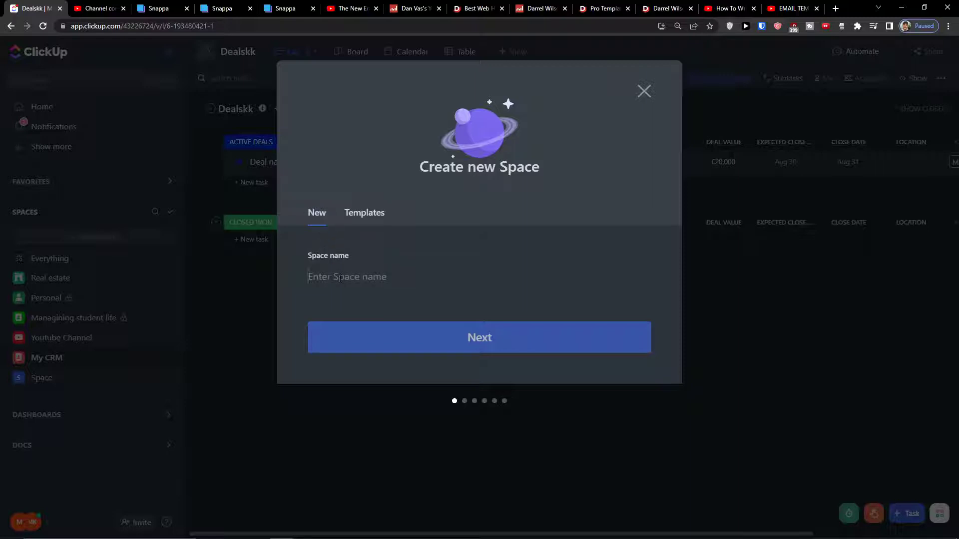
type("Construction Projects")
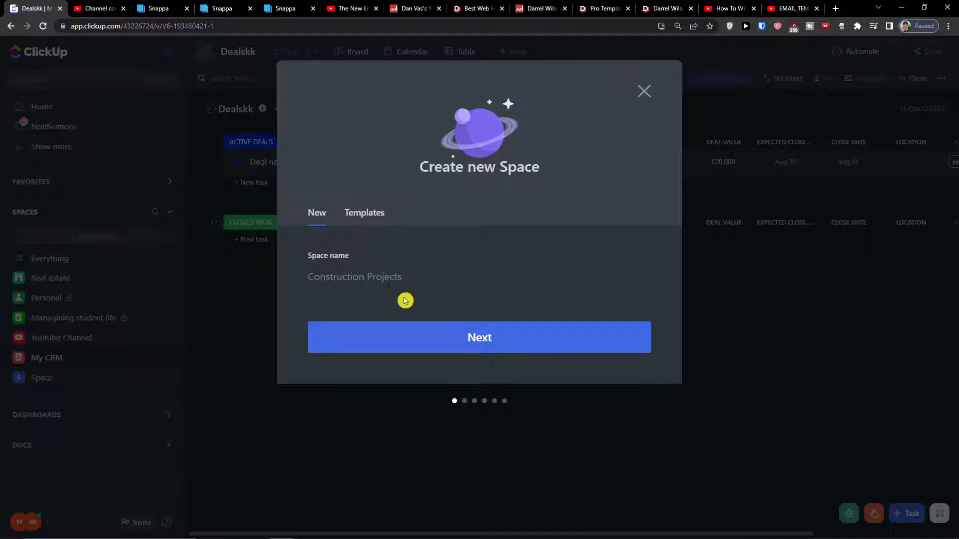
left_click(402, 330)
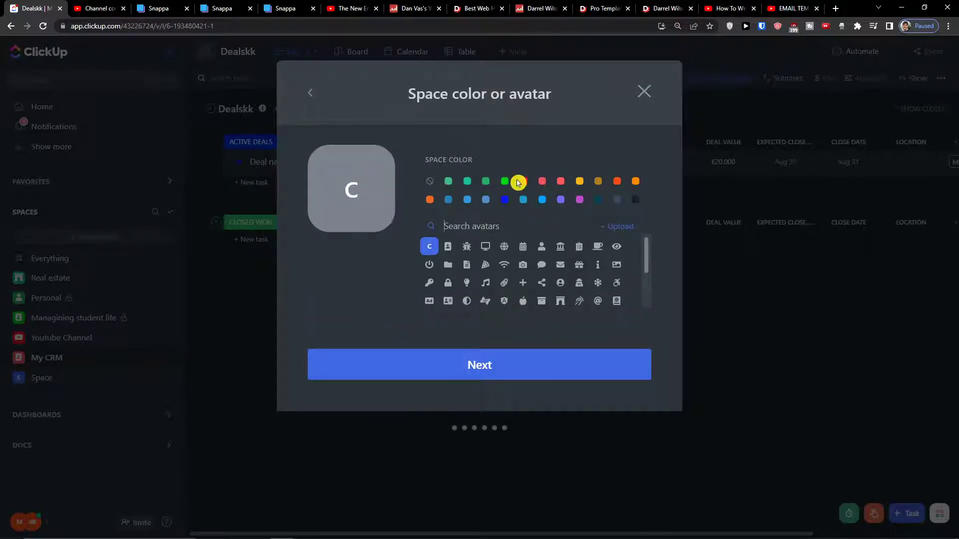
Give the Space a light red color and the bacon-strip avatar found by searching avatars for "con".
left_click(541, 182)
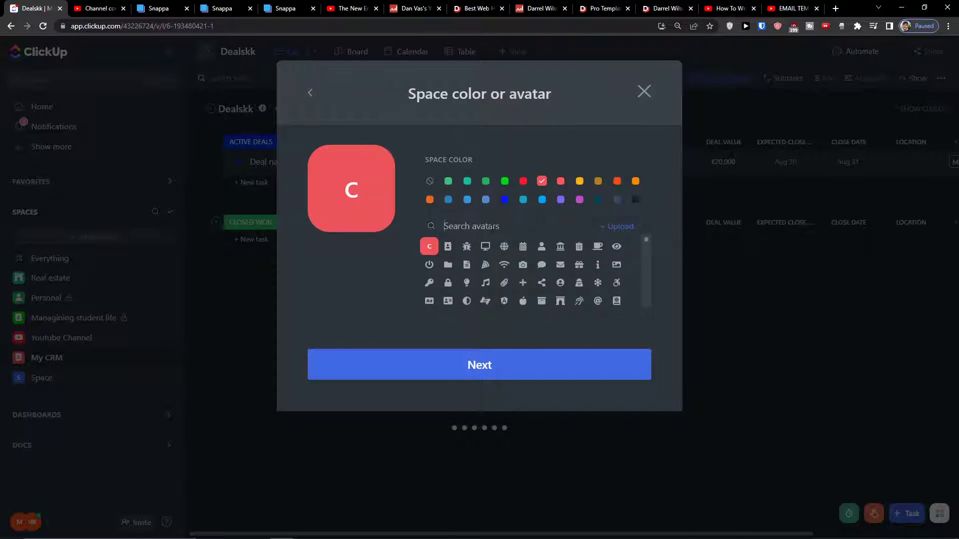
left_click(491, 229)
type("con")
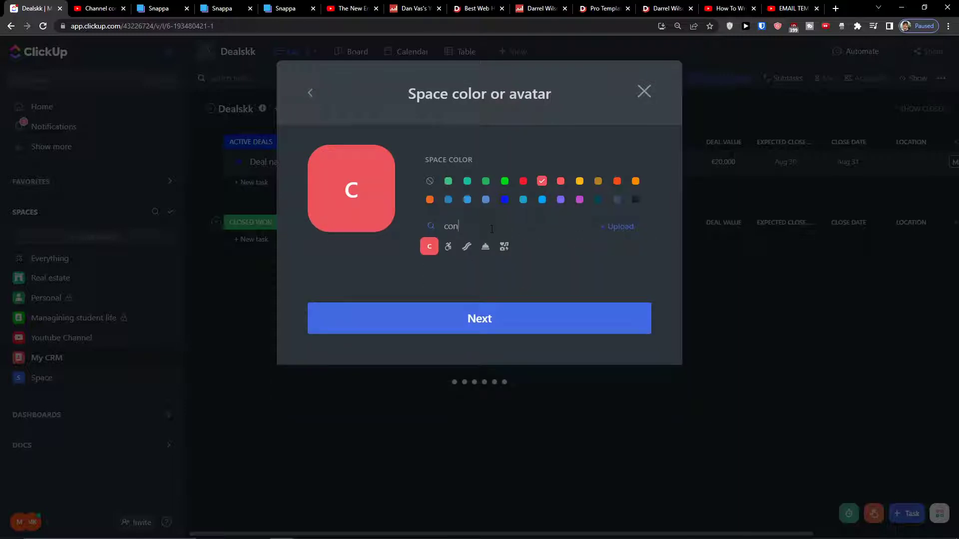
left_click(467, 247)
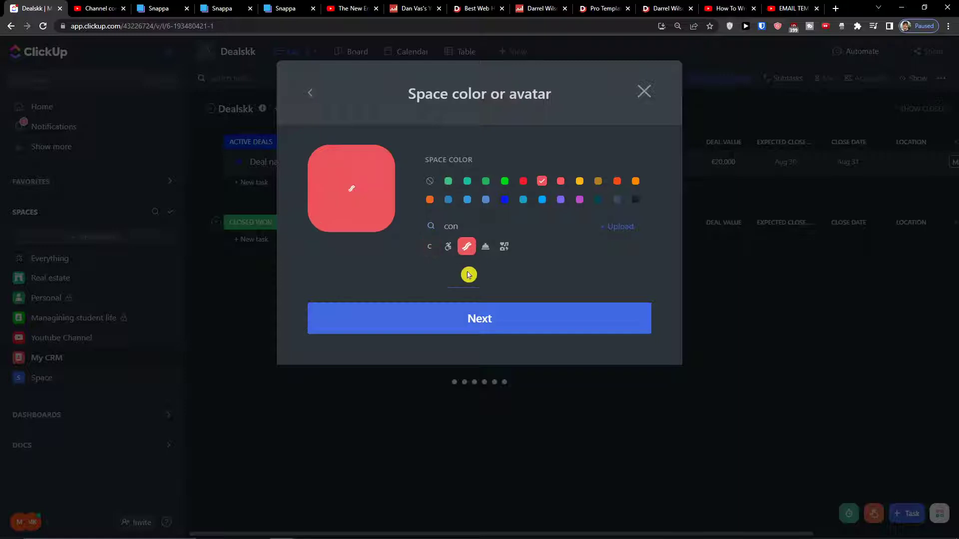
left_click(450, 308)
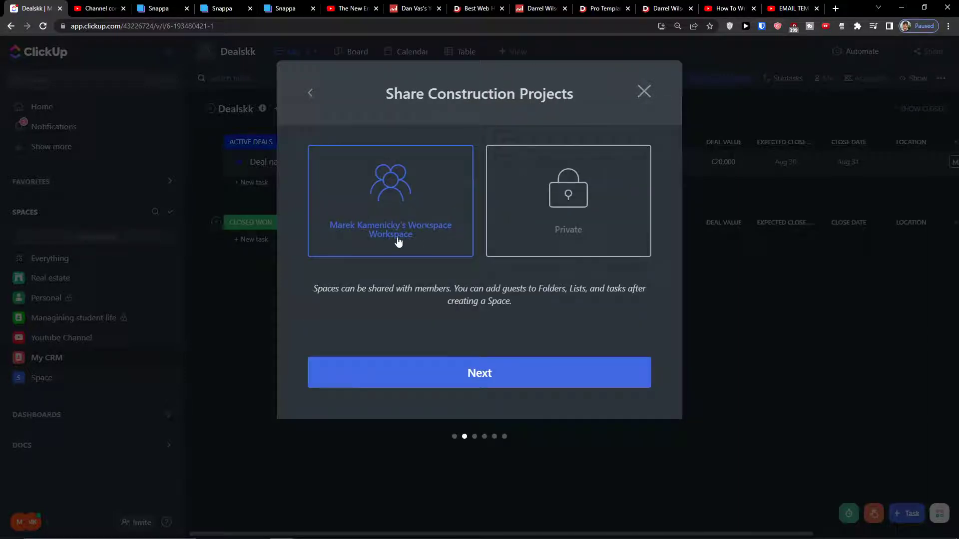
Compare the private option, then share the Construction Projects Space with the whole workspace.
left_click(510, 236)
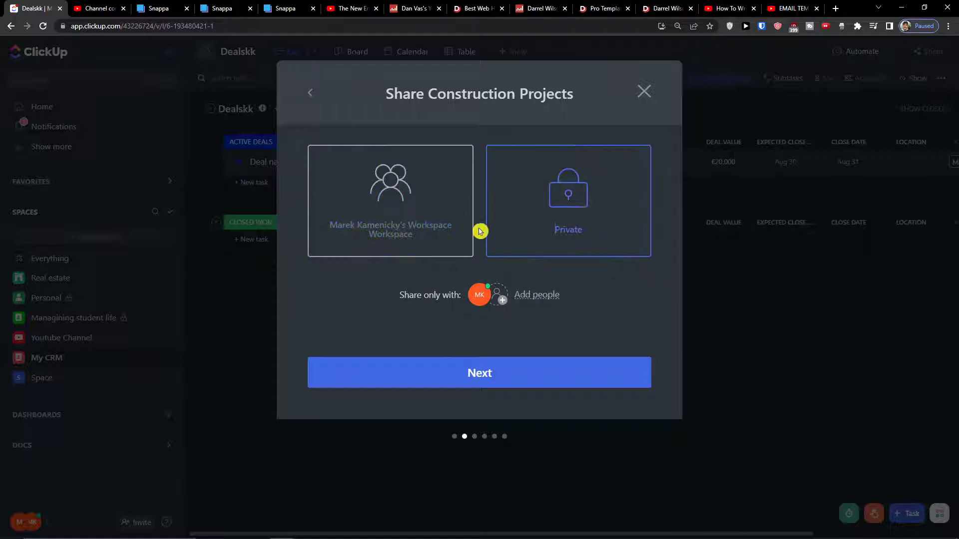
left_click(450, 228)
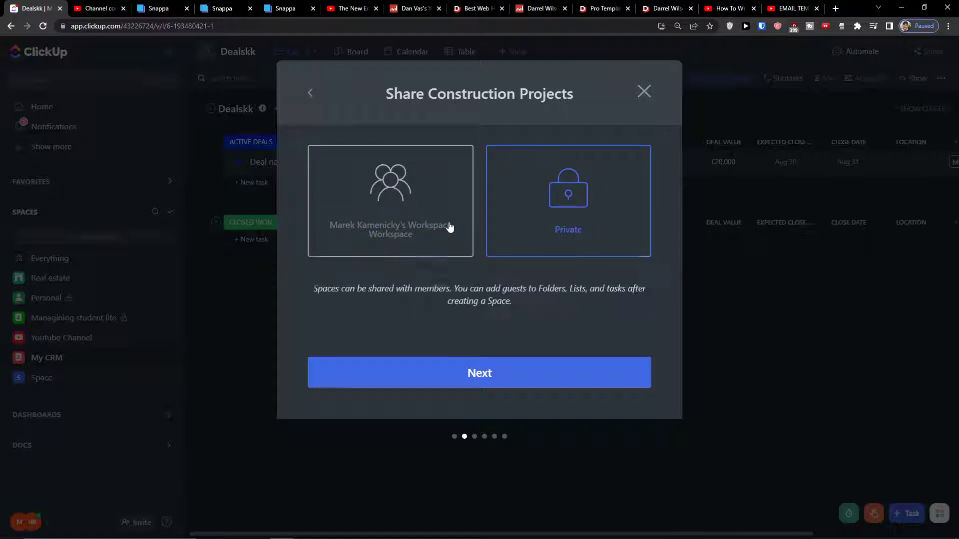
left_click(514, 365)
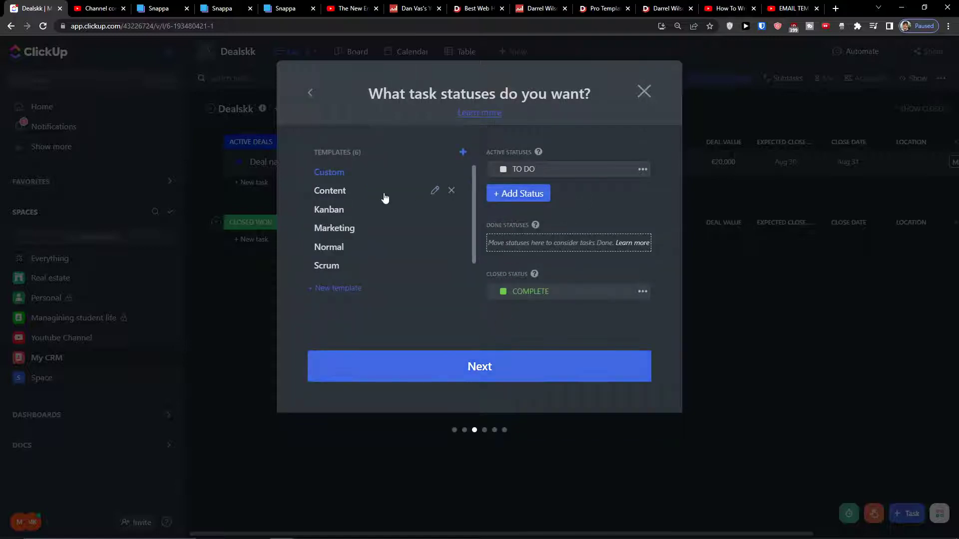
Compare the Content, Normal and Scrum status templates and settle on the Custom task statuses for the Space.
scroll(360, 225, "down", 1)
scroll(330, 240, "up", 1)
left_click(349, 188)
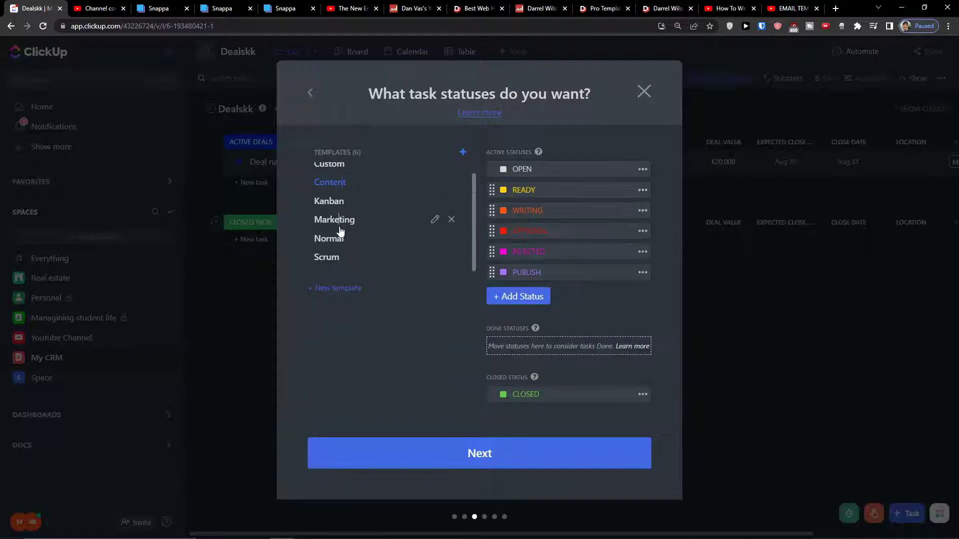
left_click(337, 230)
left_click(324, 256)
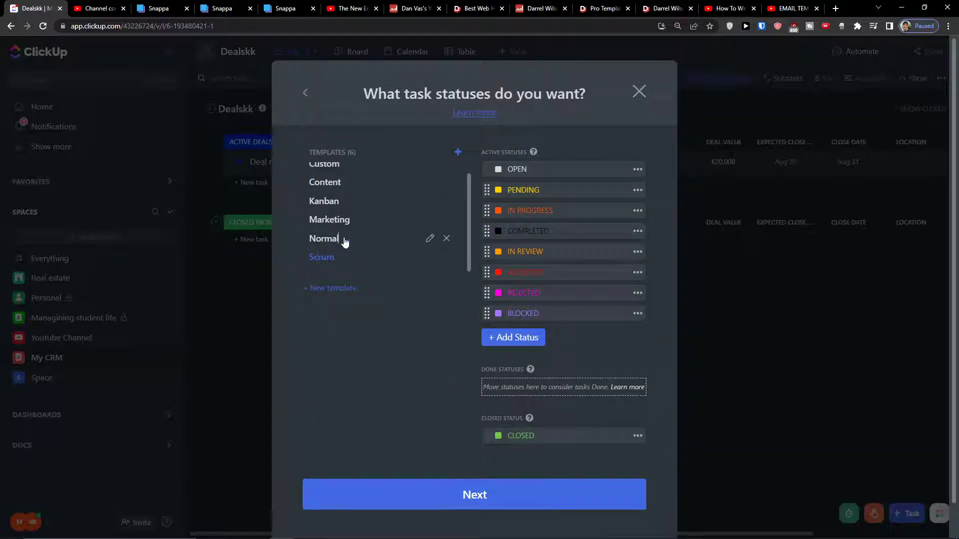
left_click(342, 239)
left_click(326, 173)
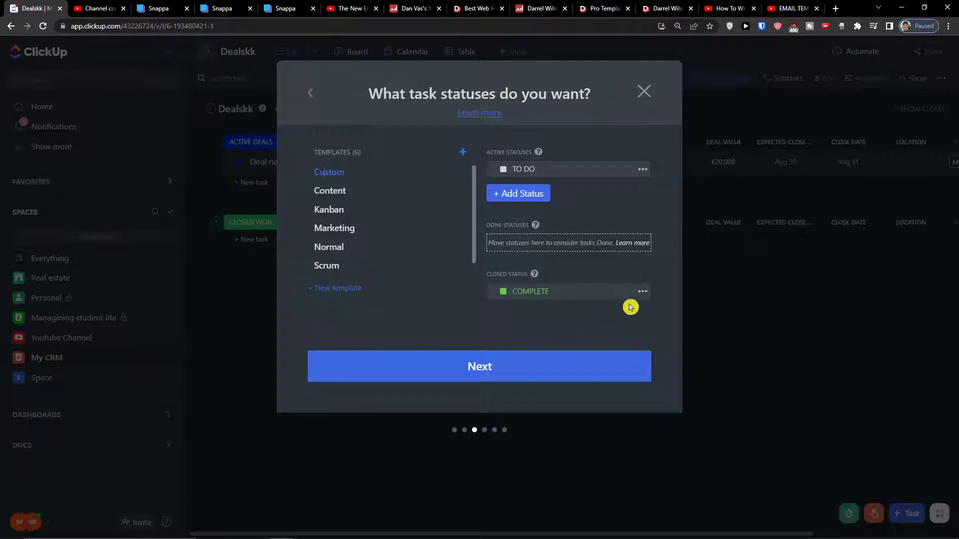
left_click(498, 368)
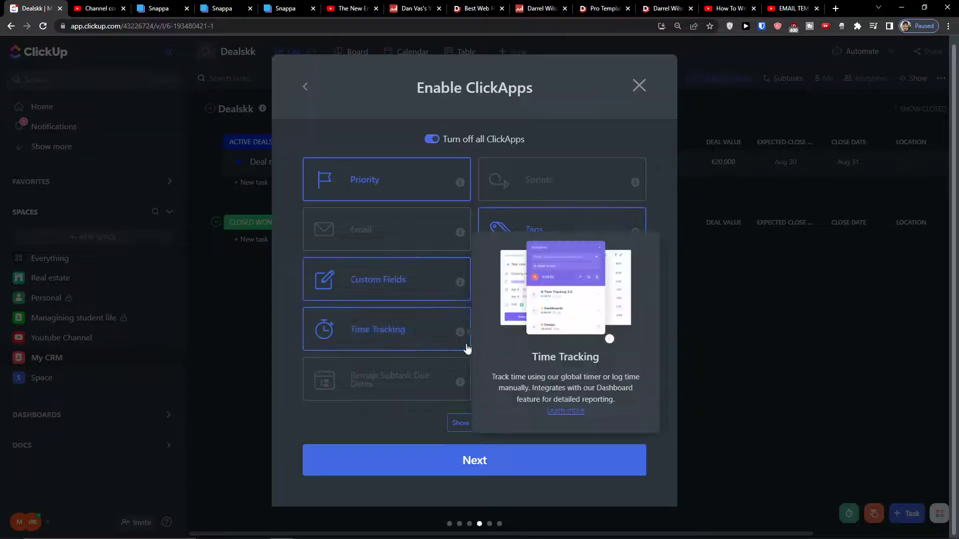
Review the full set of ClickApps for the Space and accept the default selection.
left_click(466, 424)
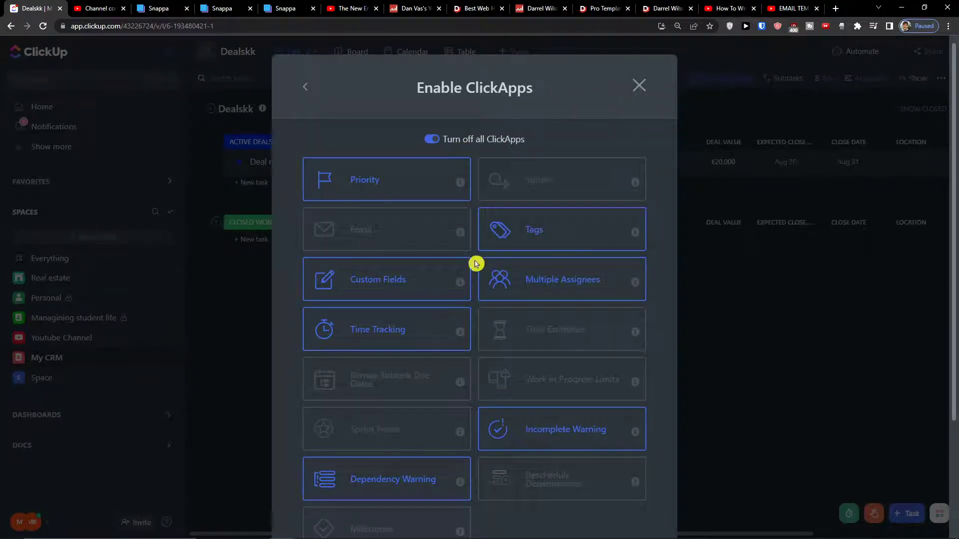
scroll(436, 295, "down", 3)
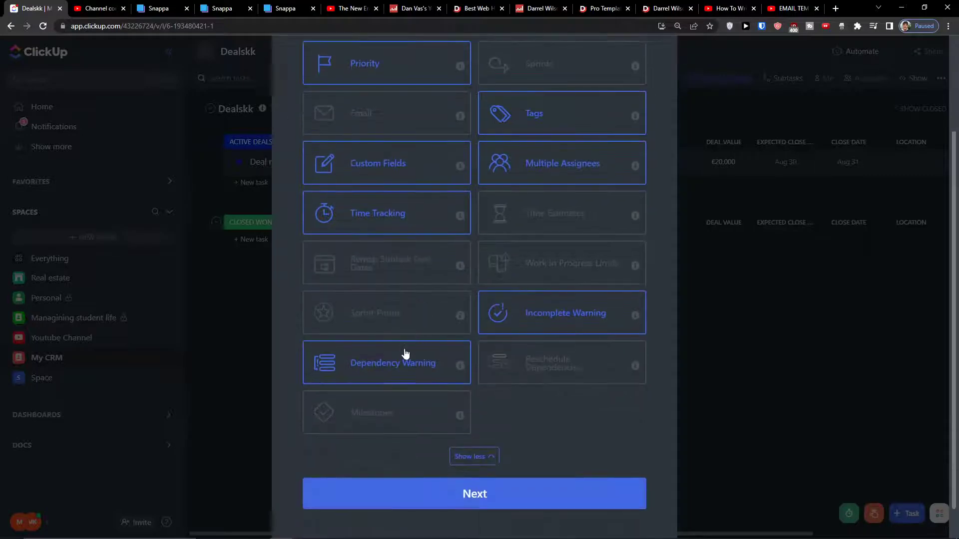
scroll(404, 356, "up", 3)
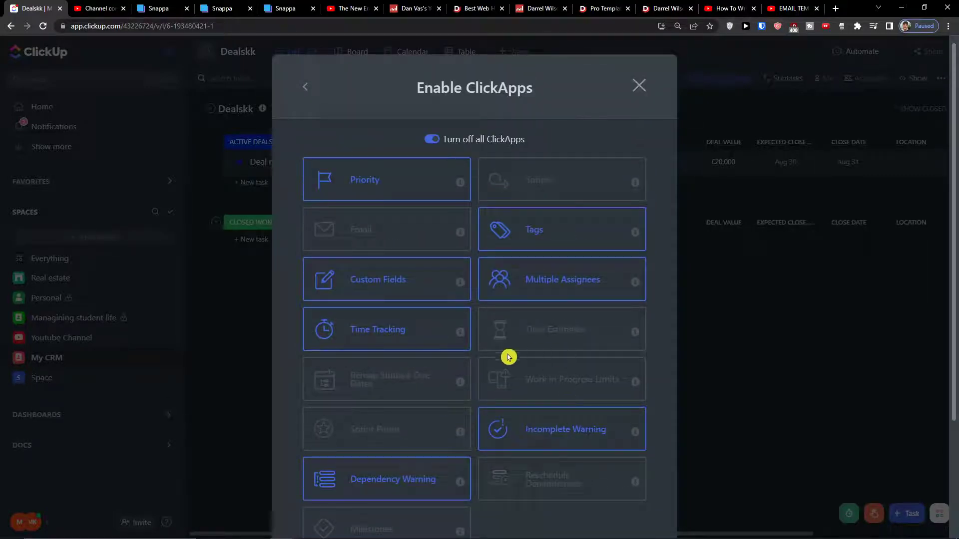
scroll(420, 333, "down", 3)
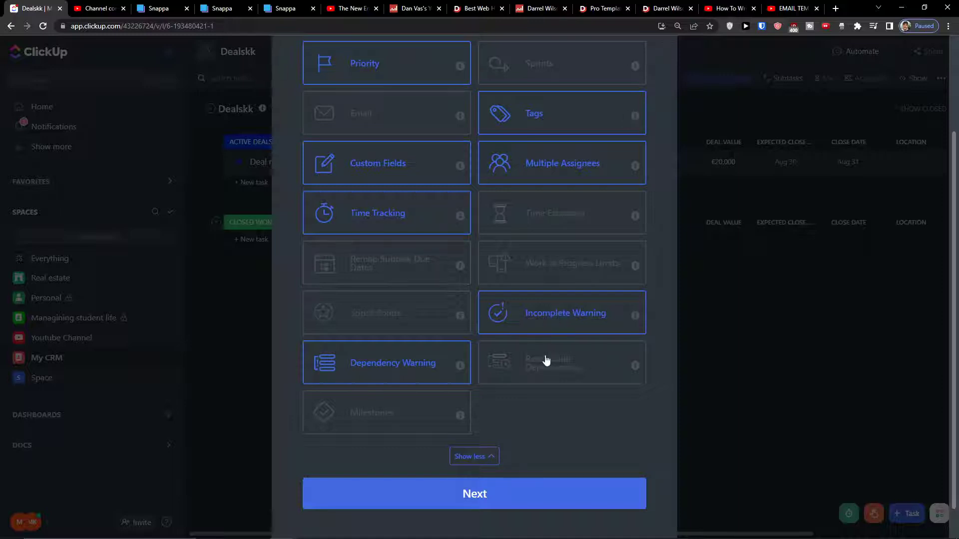
left_click(519, 496)
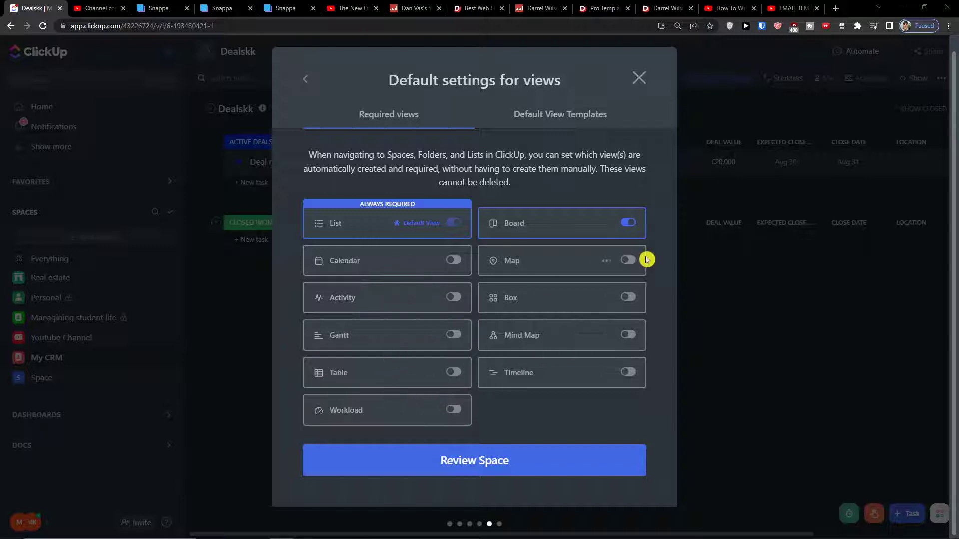
Enable Map, Calendar and Timeline as additional required views and create the Space.
left_click(629, 259)
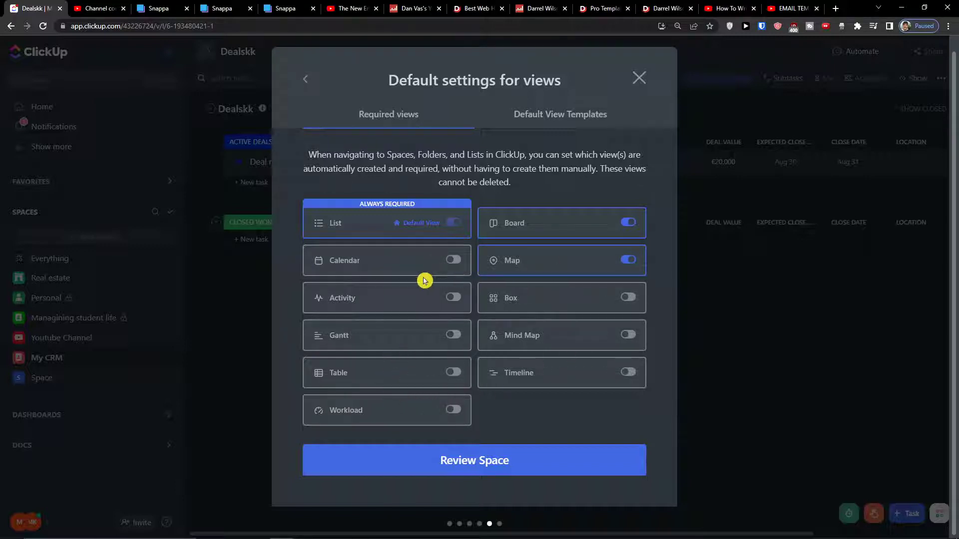
left_click(452, 260)
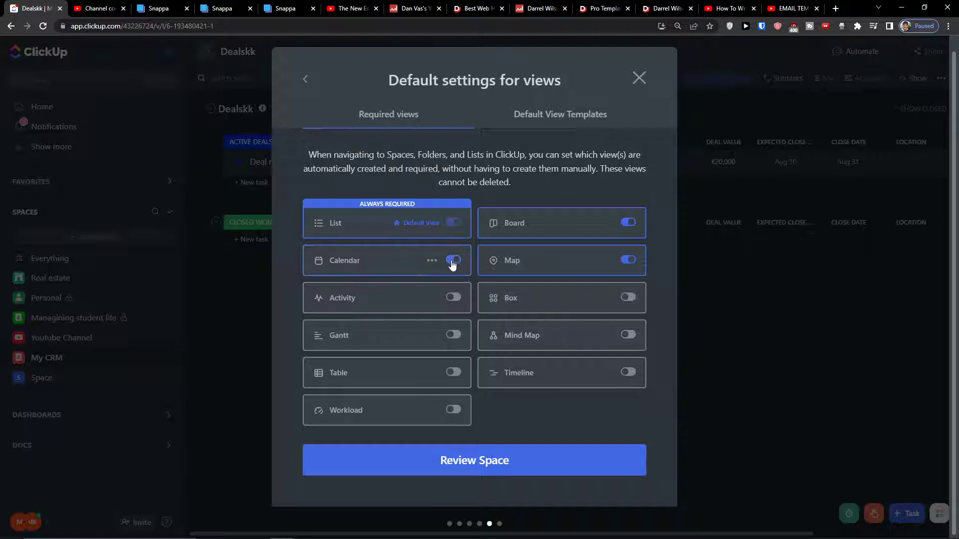
left_click(628, 372)
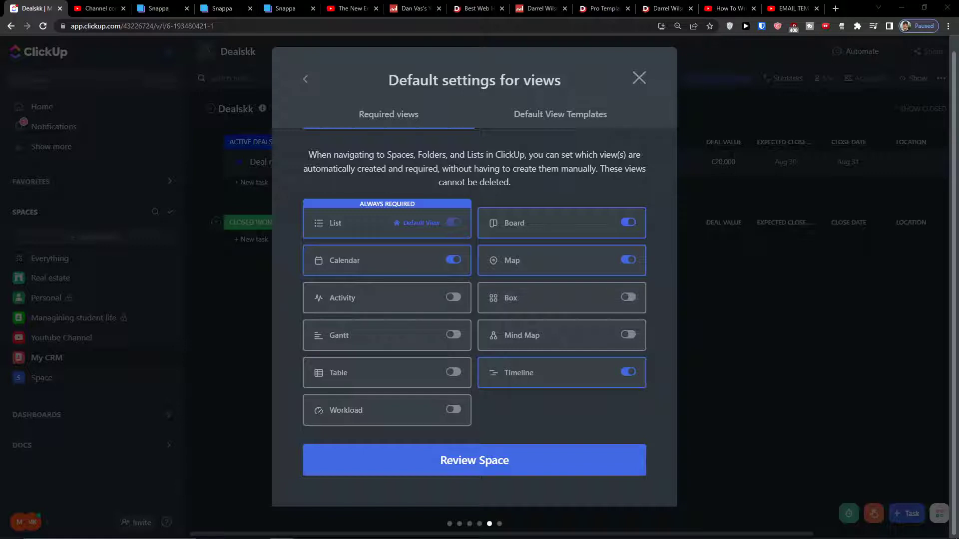
left_click(490, 473)
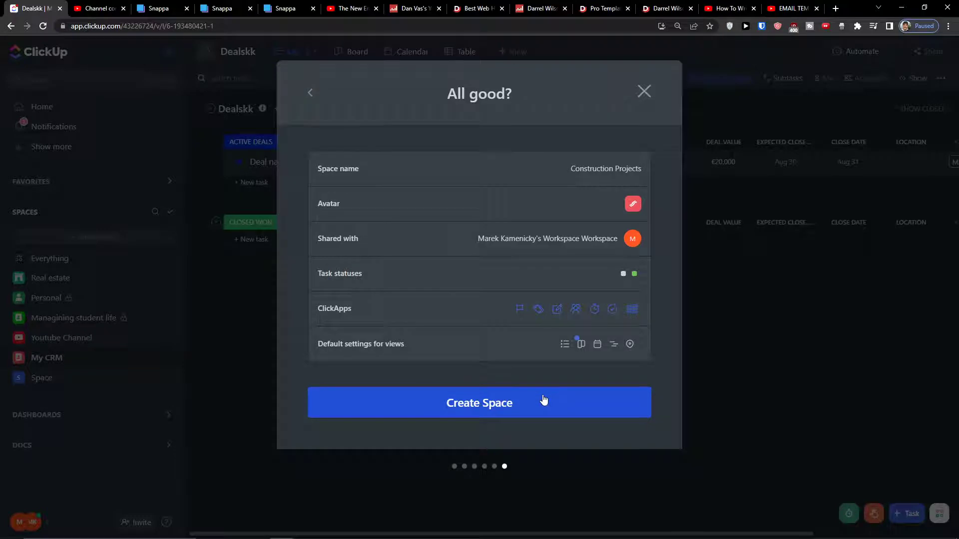
left_click(544, 399)
Rename the default list in the Construction Projects Space as Project Details.
left_click(54, 415)
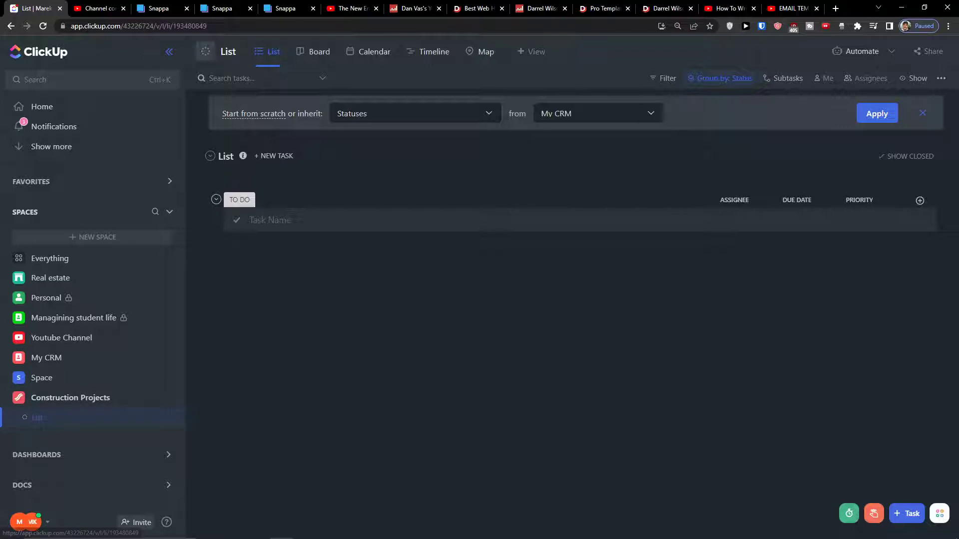
left_click(845, 239)
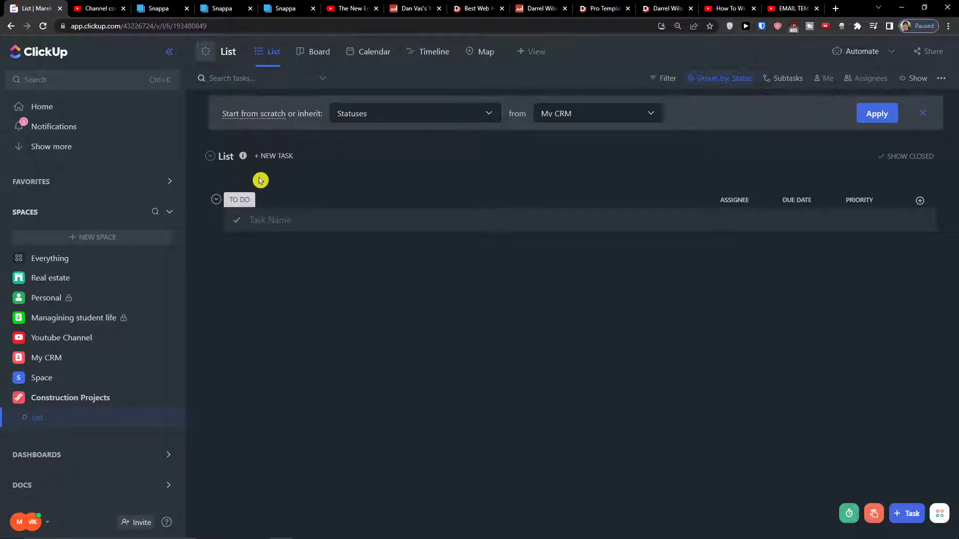
left_click(228, 158)
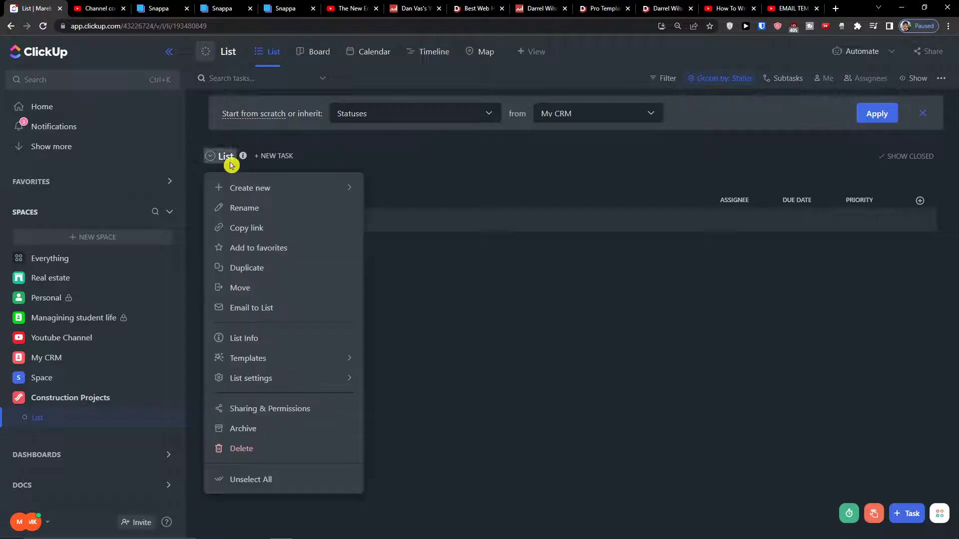
left_click(244, 210)
key("BackSpace")
type("Project")
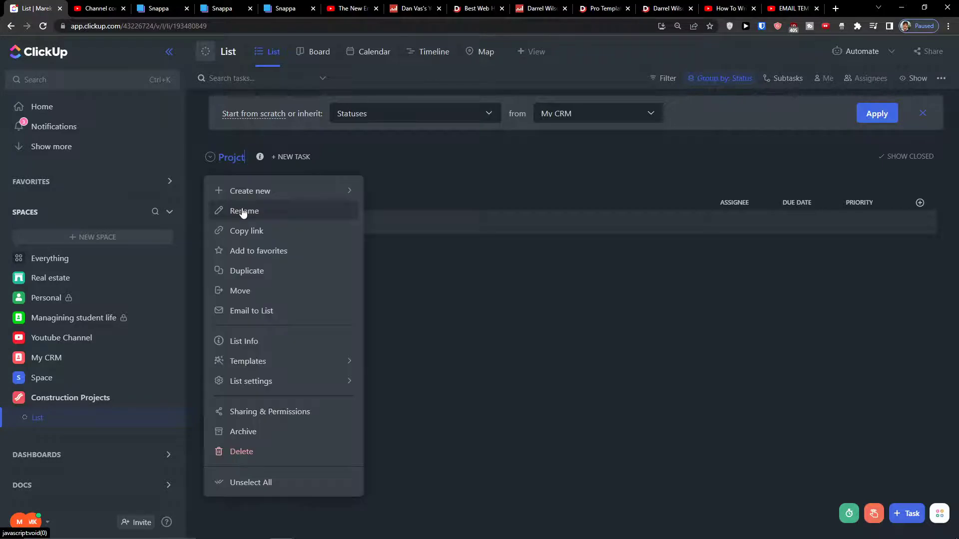
key("BackSpace")
key("BackSpace")
type("ect Details")
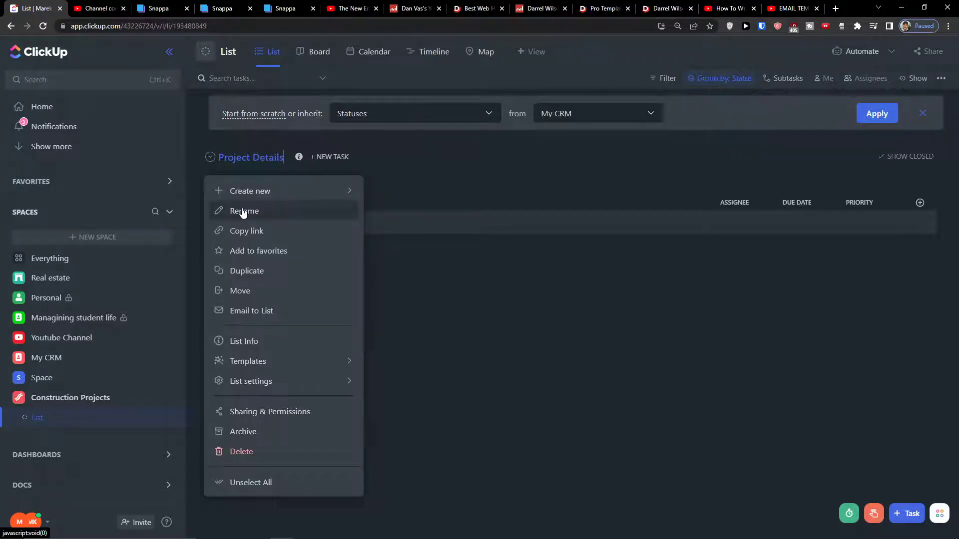
key("Return")
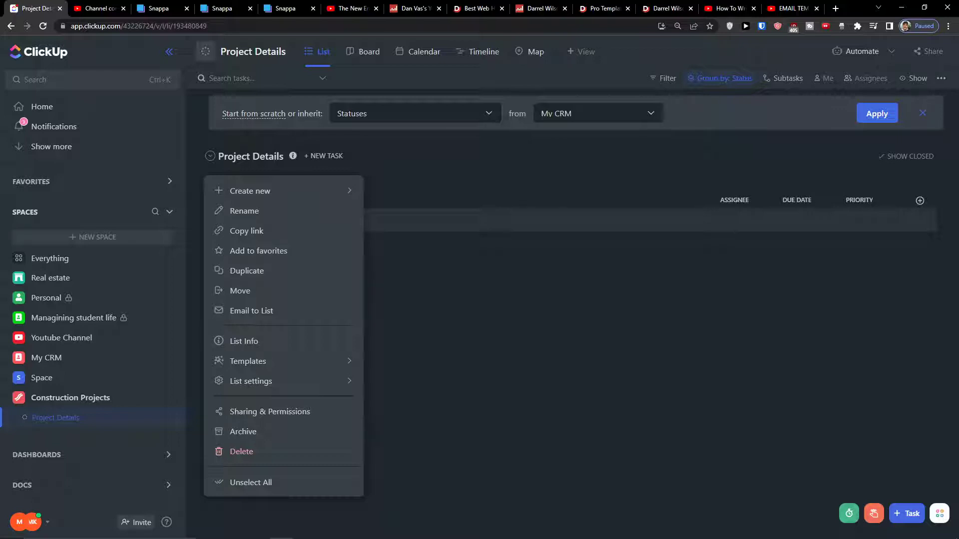
left_click(476, 400)
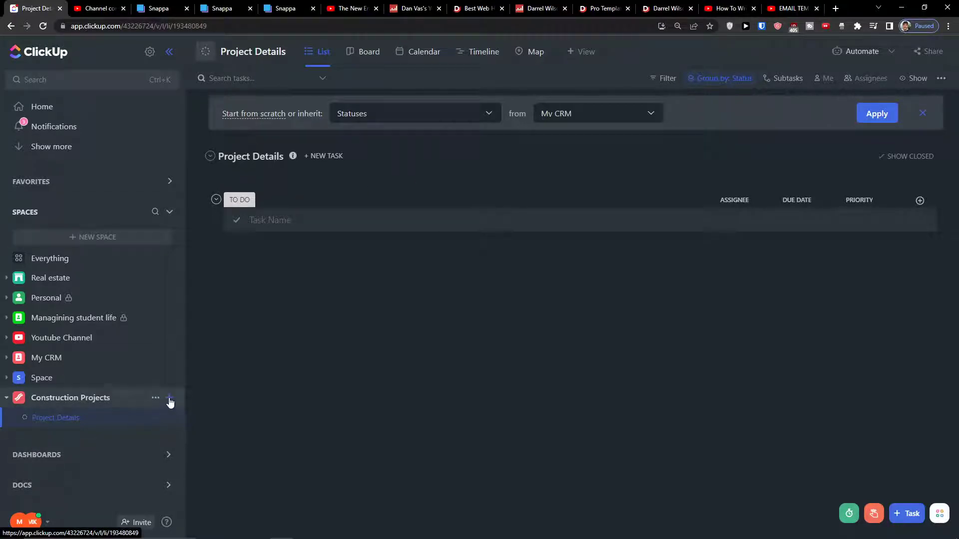
Create a list named Subcontractors in the Construction Projects Space.
left_click(171, 400)
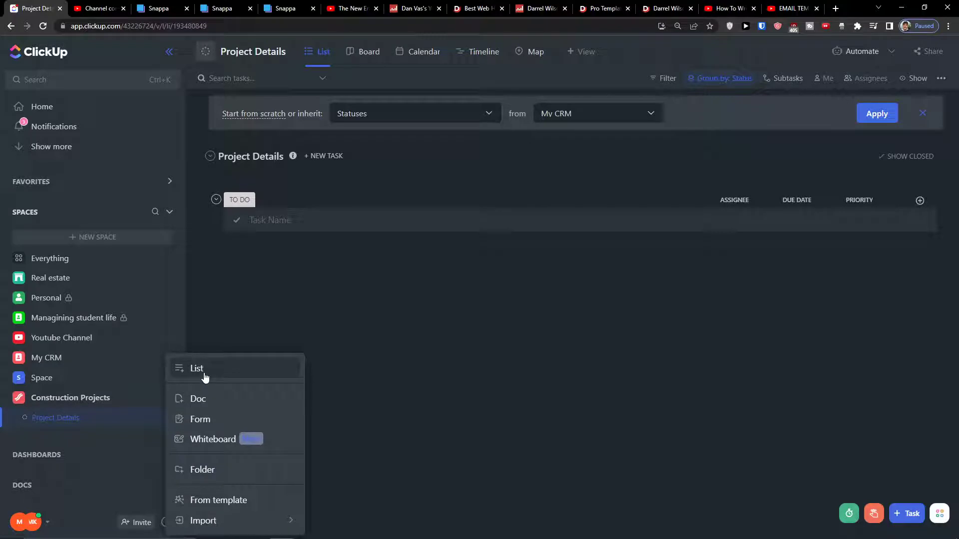
left_click(230, 350)
left_click(170, 399)
left_click(192, 369)
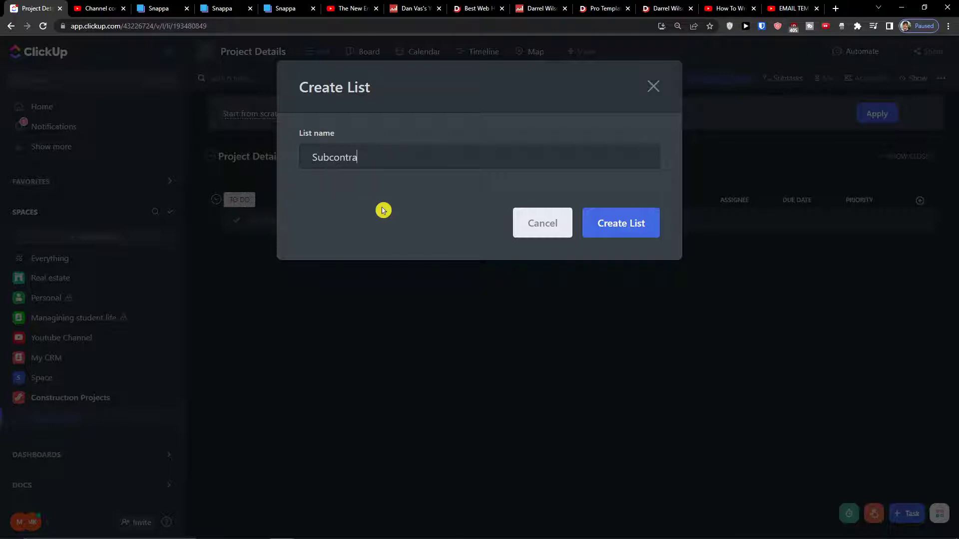
left_click(616, 223)
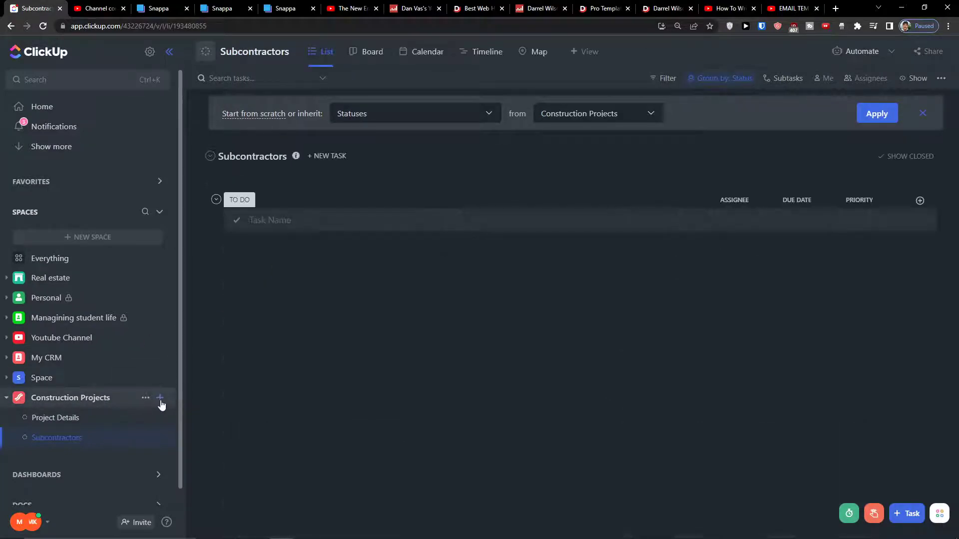
Create a list named Project Overview in the Construction Projects Space.
left_click(161, 398)
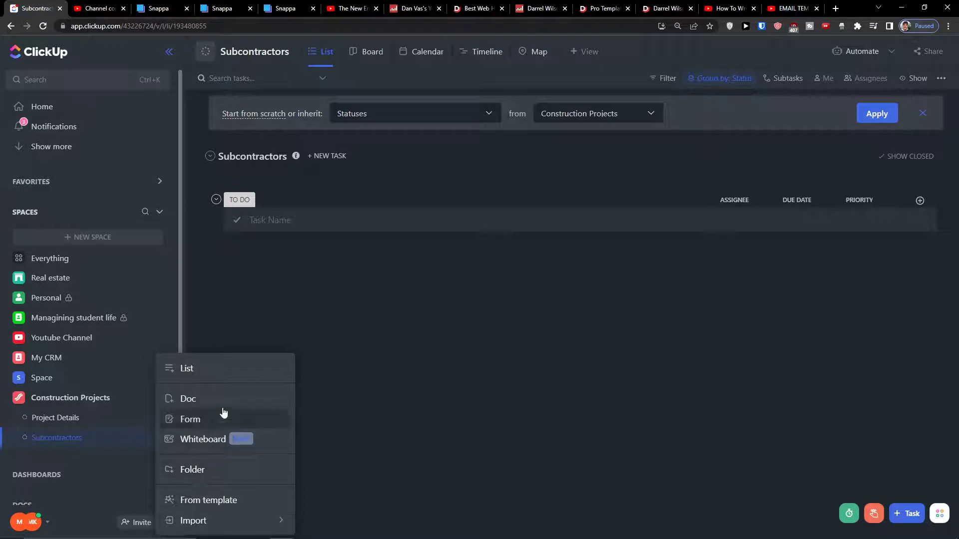
left_click(232, 374)
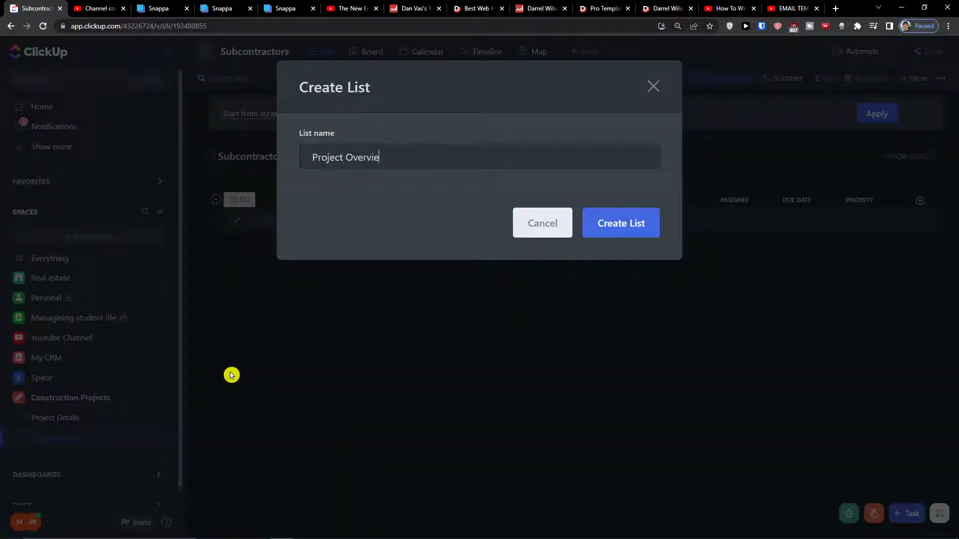
left_click(605, 225)
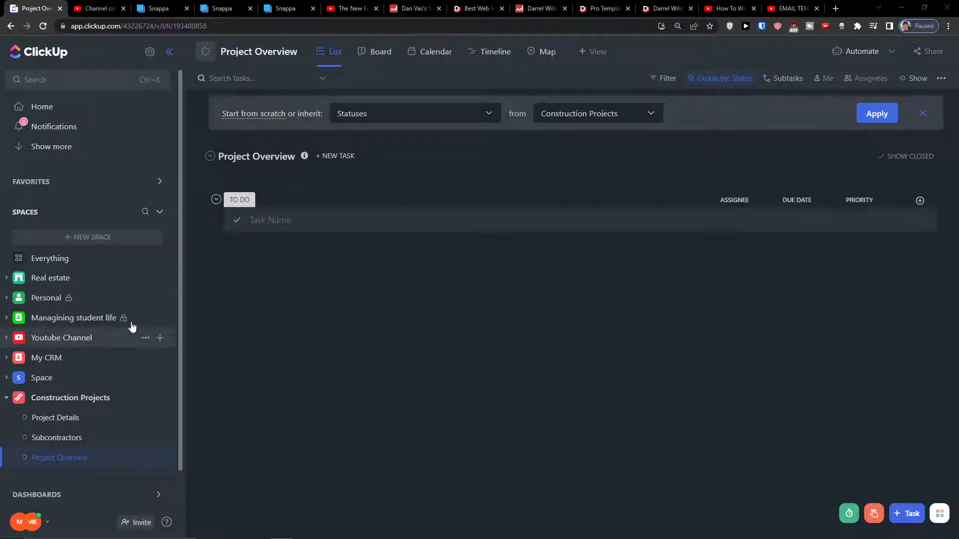
Switch the Project Details list from the Space statuses to custom statuses.
left_click(82, 417)
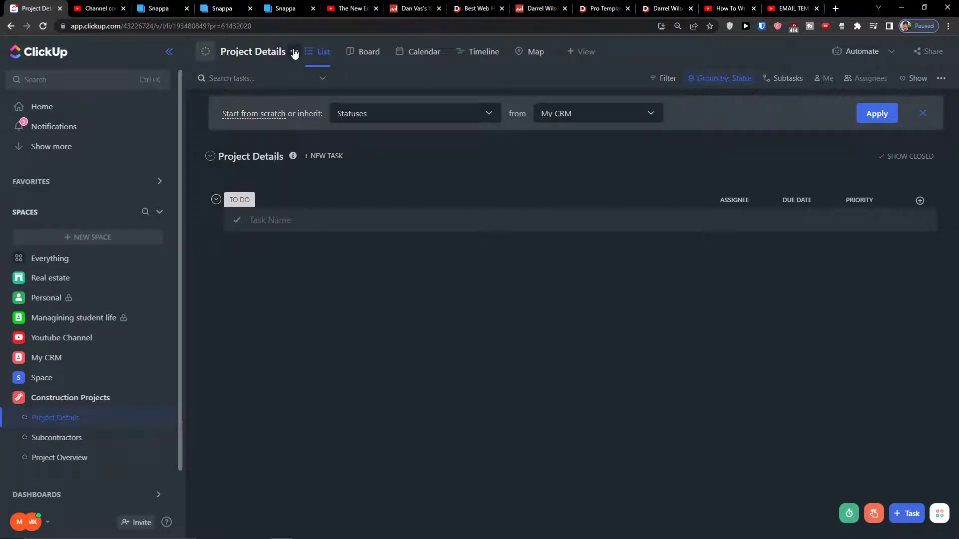
left_click(294, 52)
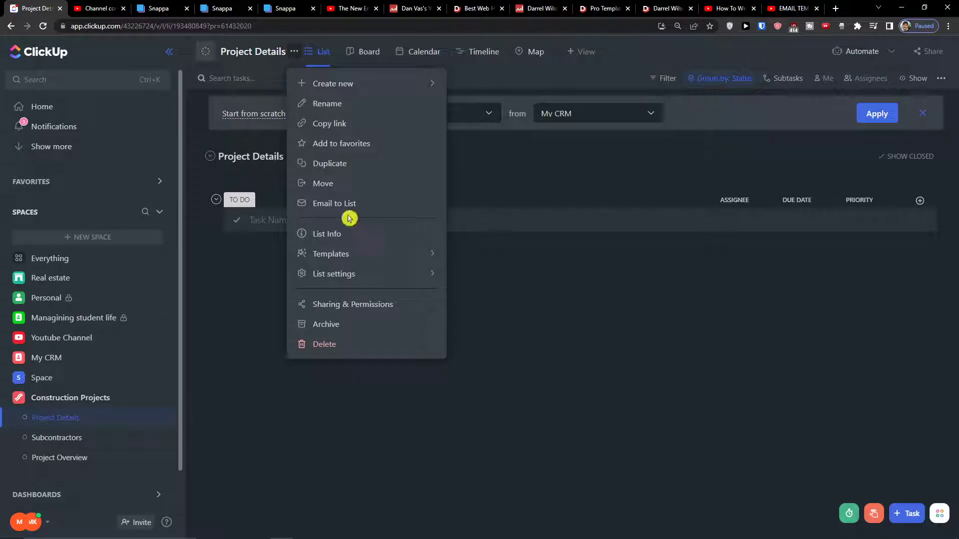
mouse_move(354, 273)
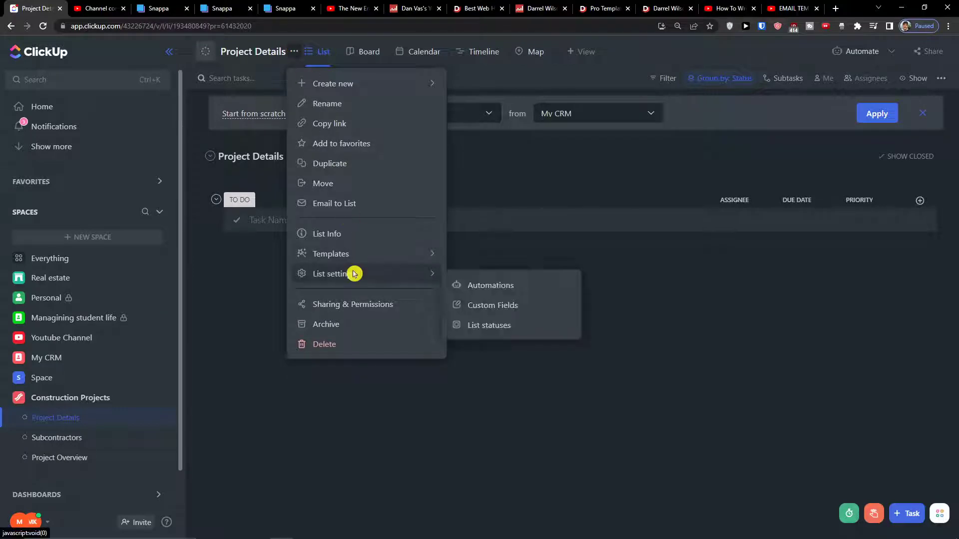
left_click(472, 325)
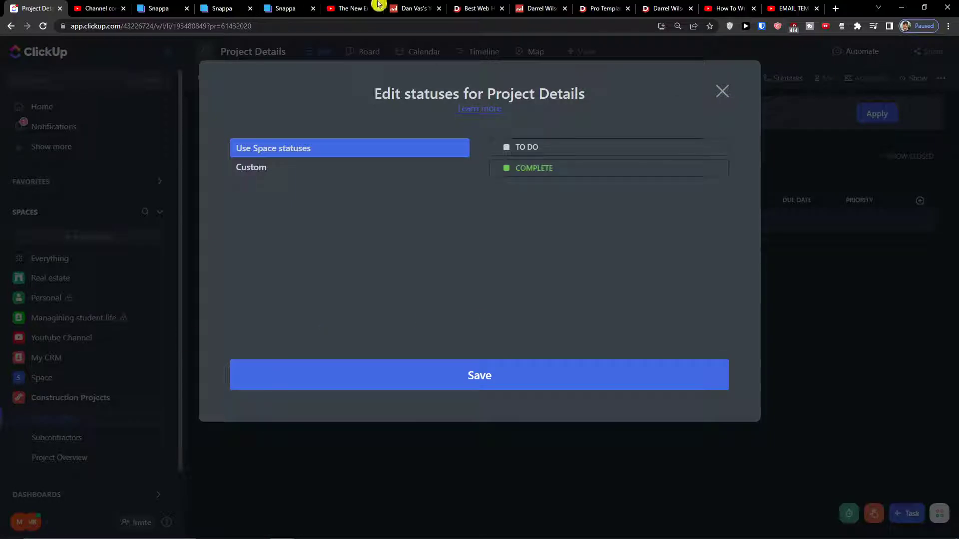
left_click(301, 170)
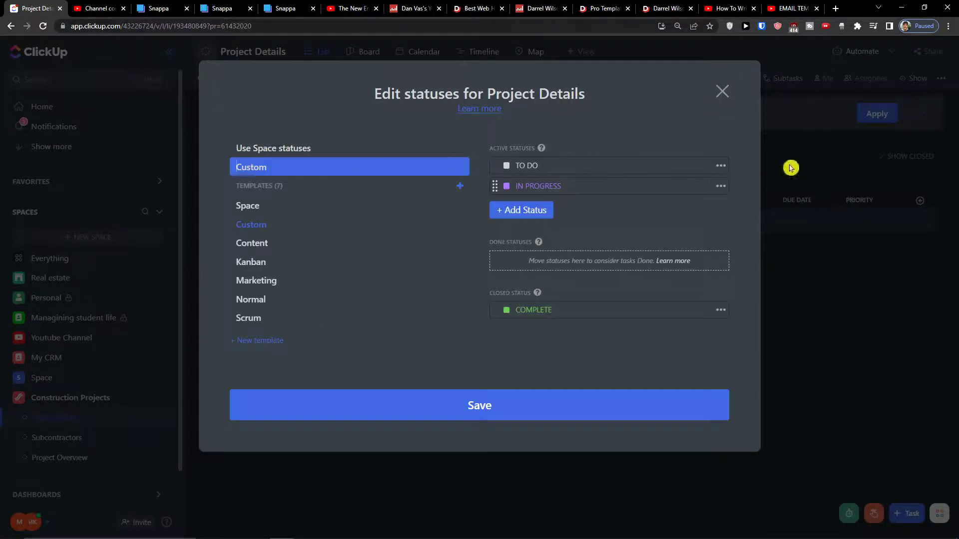
Rename the To Do status of the Project Details list to NOT STARTED.
left_click(720, 165)
left_click(755, 199)
left_click_drag(542, 166, 480, 163)
type("NOT")
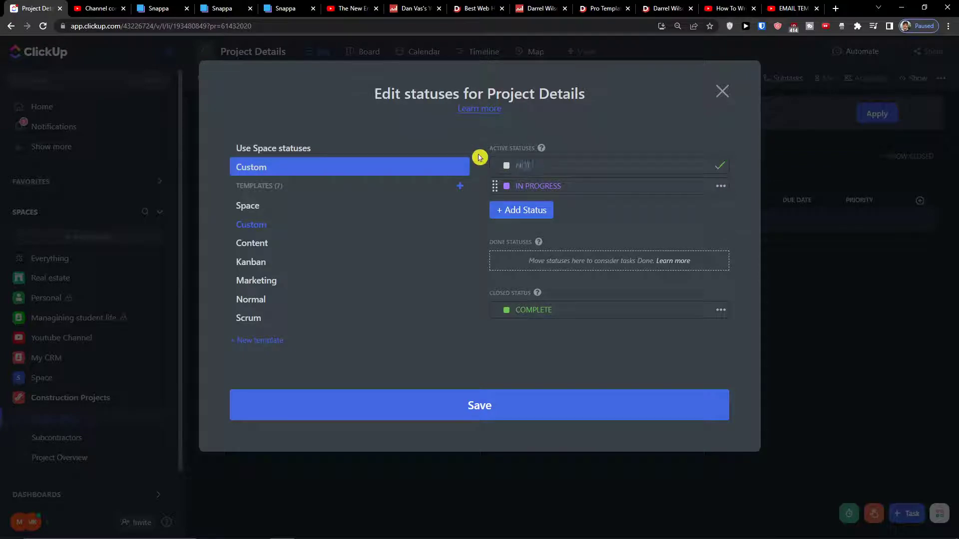
type(" STARTED")
key("Return")
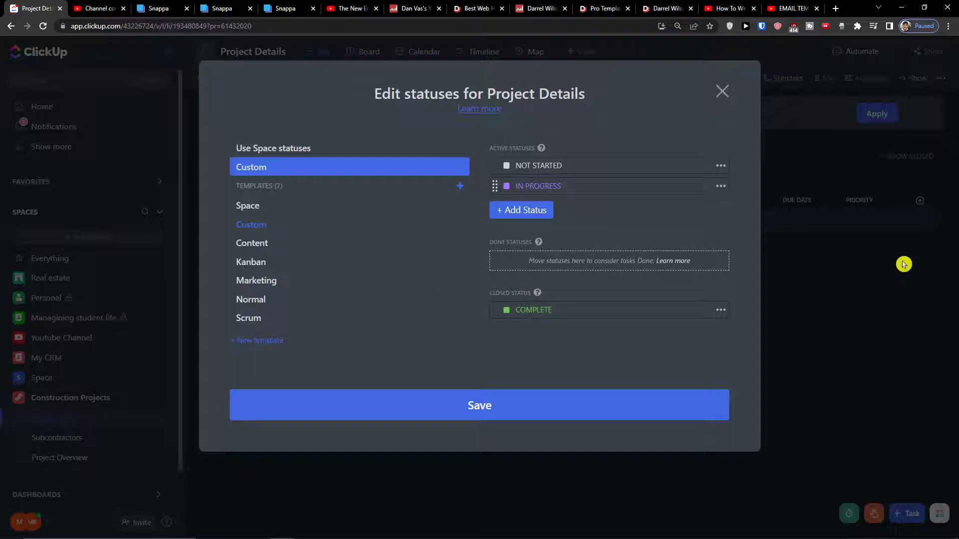
Rename the In Progress status to DONE and add an active status named IN QUALITY CONTRO.
left_click(607, 193)
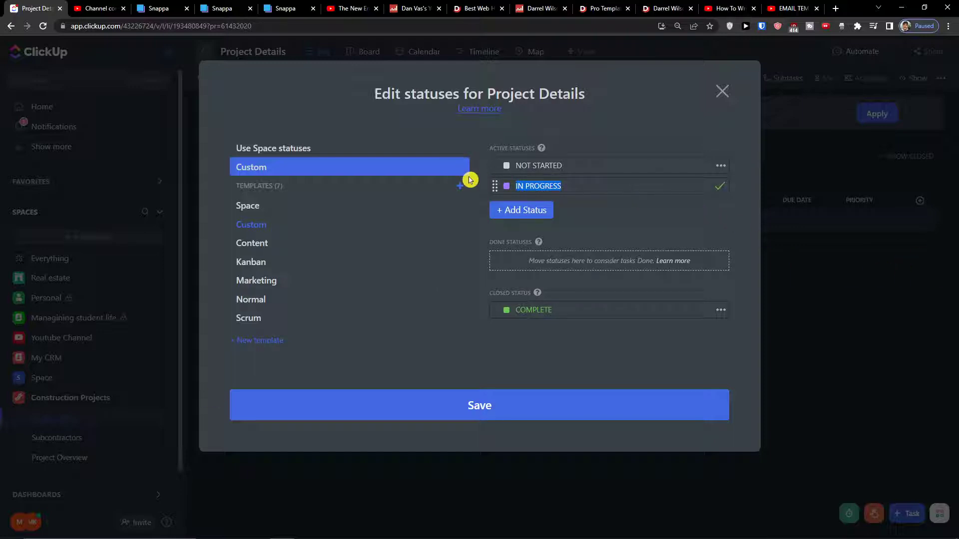
type("DONE")
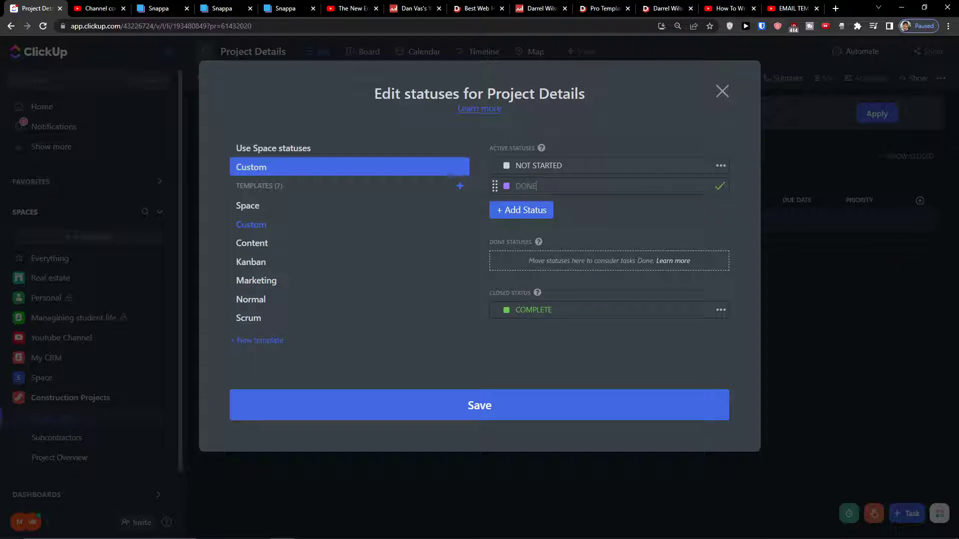
left_click(531, 210)
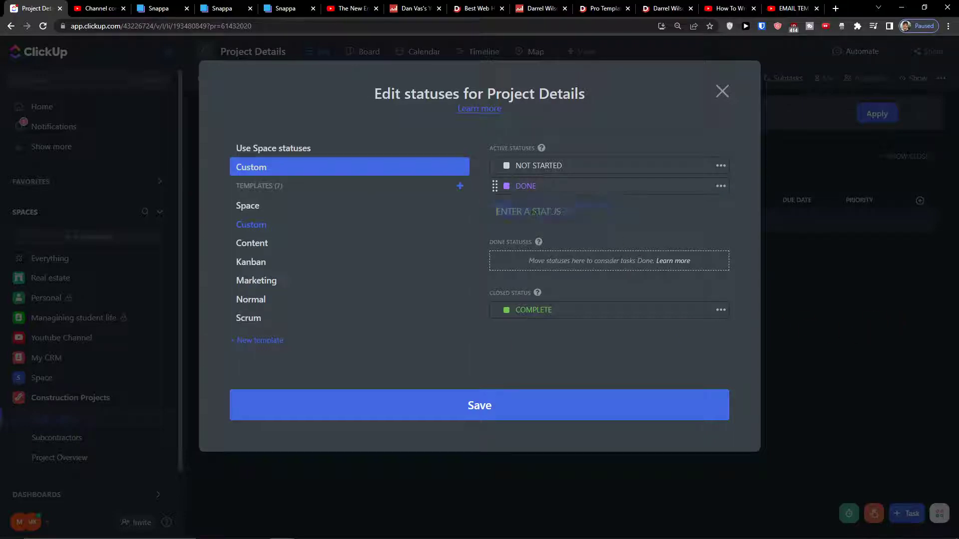
type("IN QUALITY CONTRO")
key("Return")
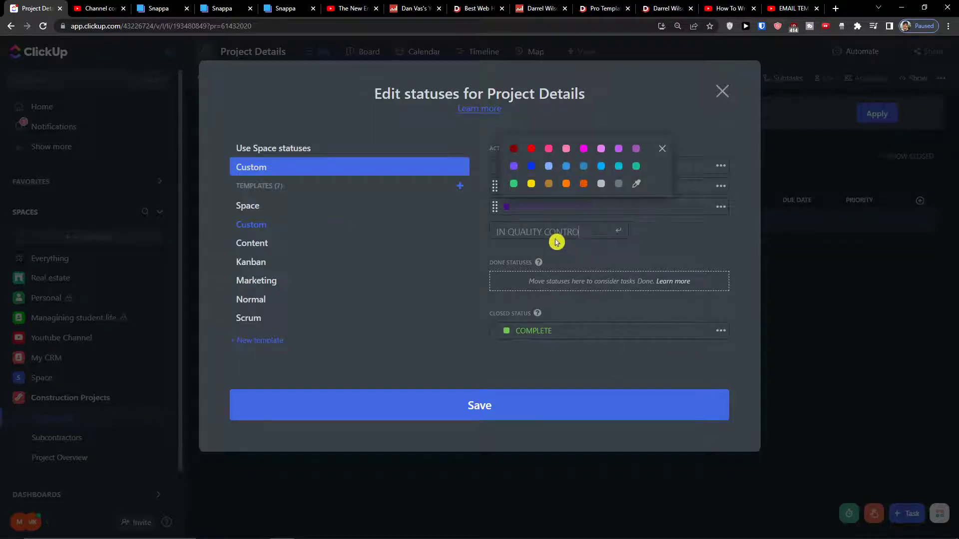
left_click(602, 234)
Add an active status named IN CONSTRUCTION and save the statuses of the Project Details list.
left_click(525, 229)
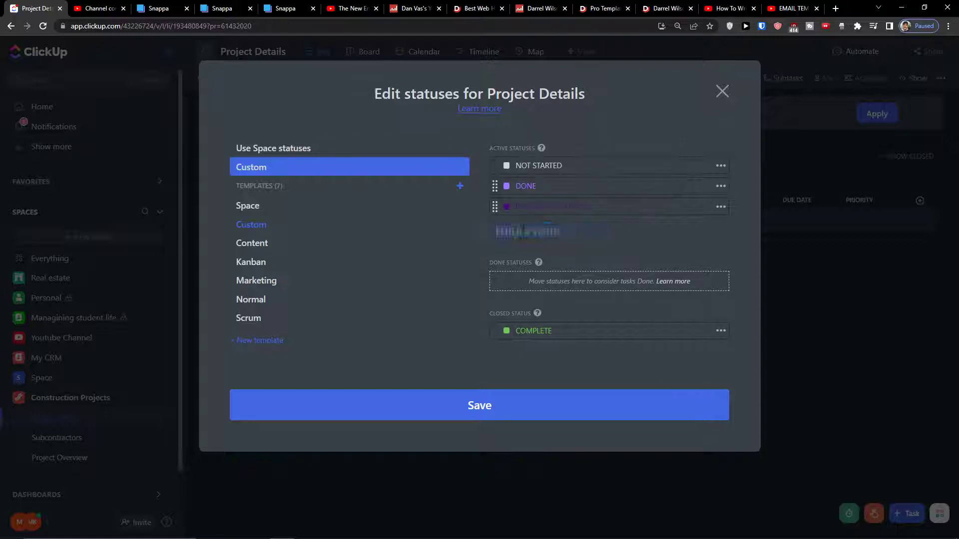
type("IN CONSTRUCTION")
key("Return")
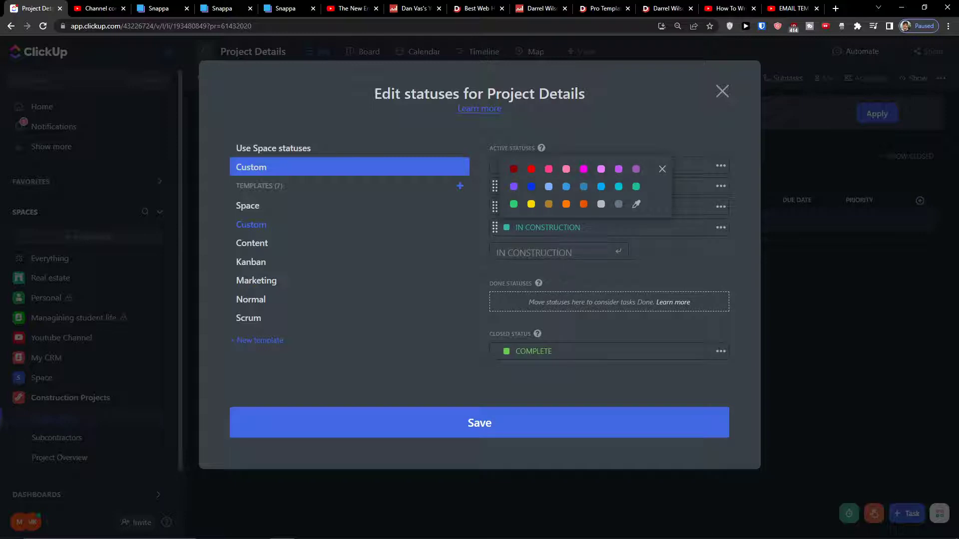
left_click(452, 358)
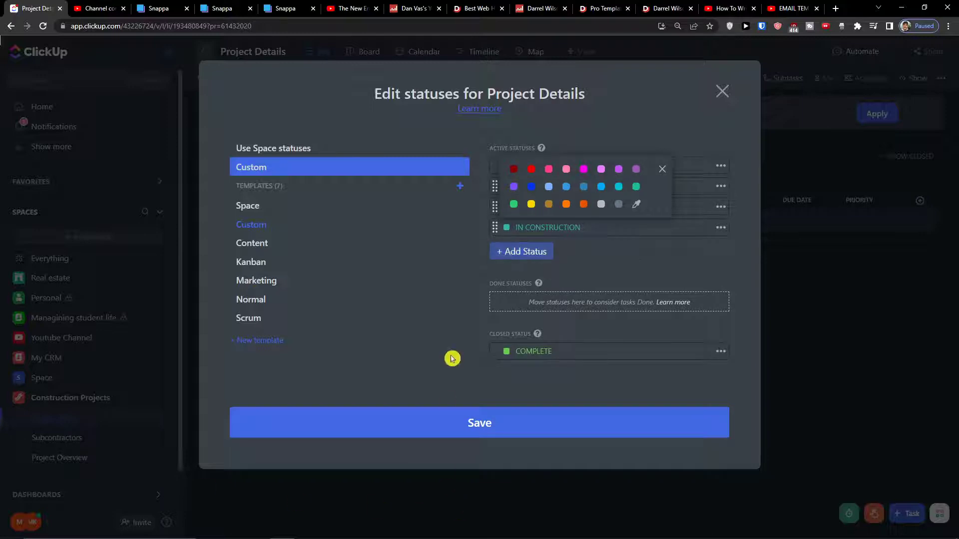
left_click(458, 420)
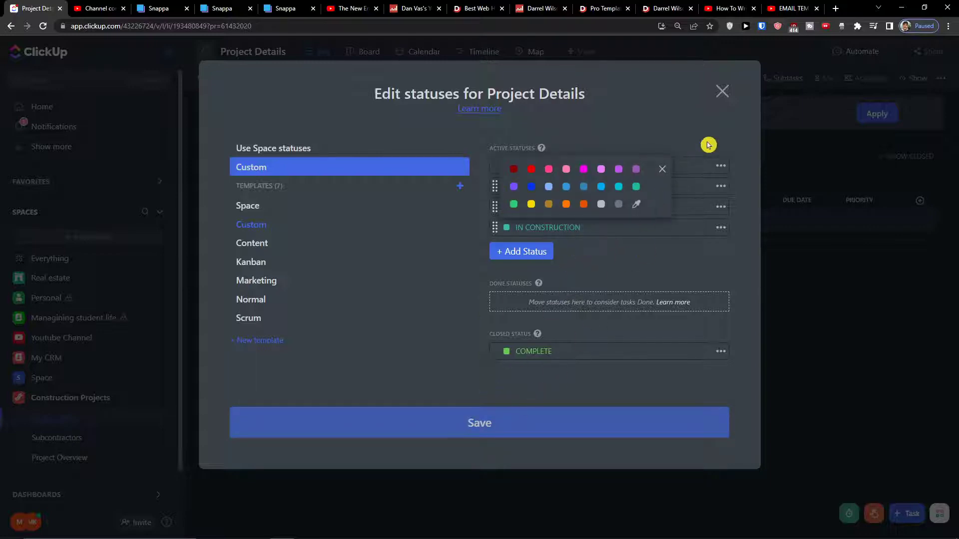
left_click(662, 169)
left_click(722, 91)
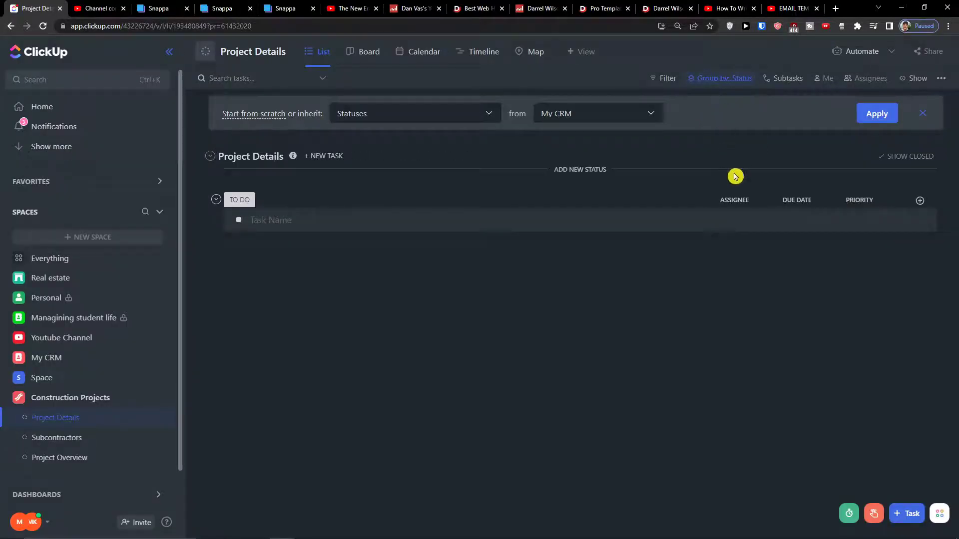
Show empty statuses in the Project Details list view and turn on autosave for the view.
left_click(922, 80)
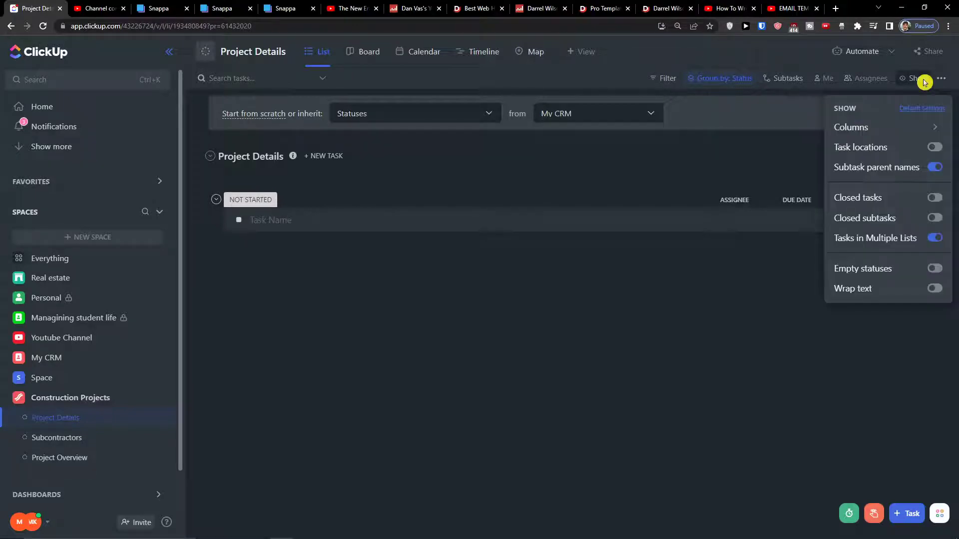
left_click(934, 269)
left_click(349, 233)
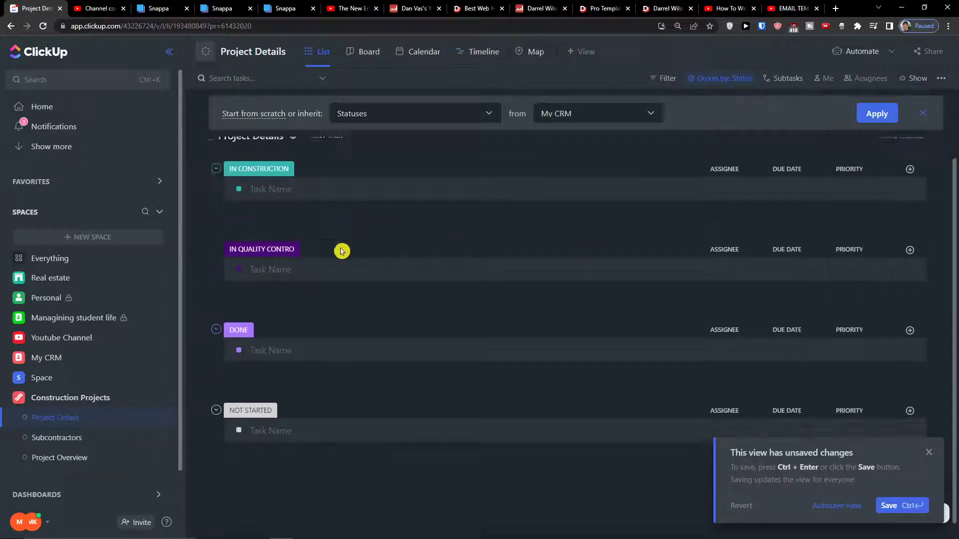
left_click_drag(930, 457, 842, 498)
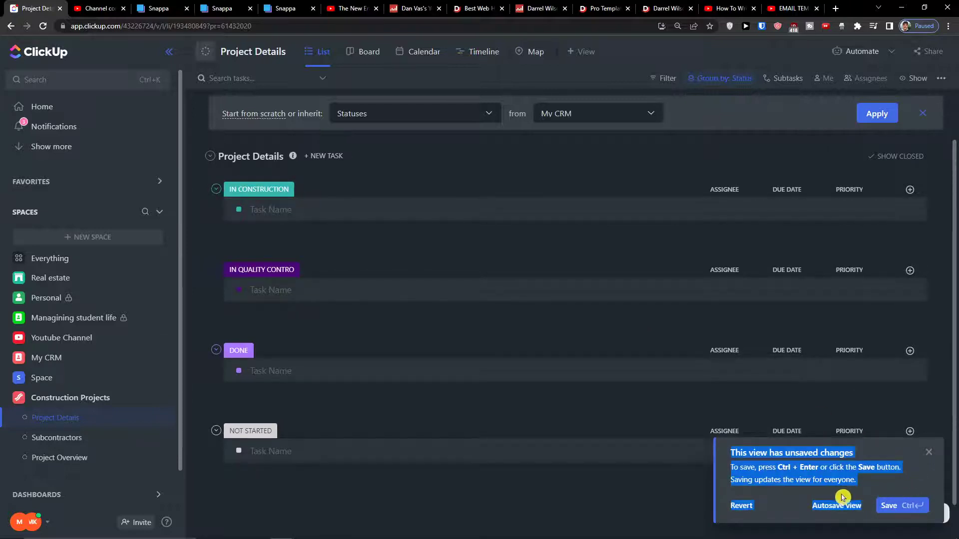
left_click(832, 505)
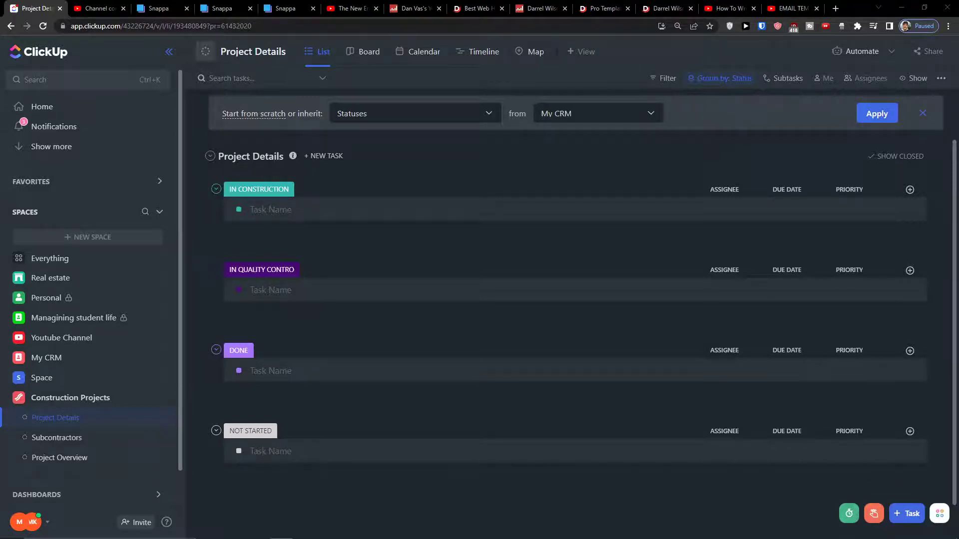
Add a Location column named Address to the Project Details list and move it before the Assignee column.
left_click(910, 270)
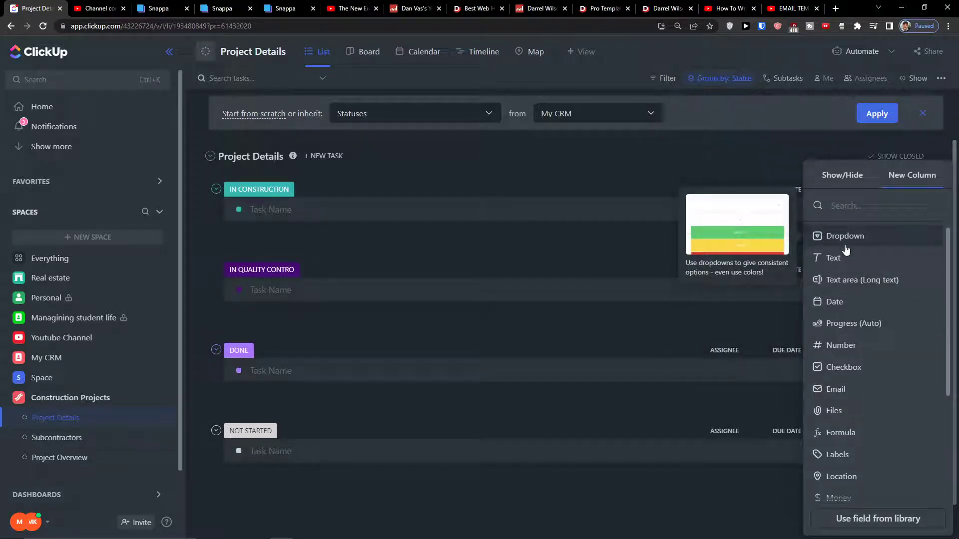
scroll(841, 456, "down", 3)
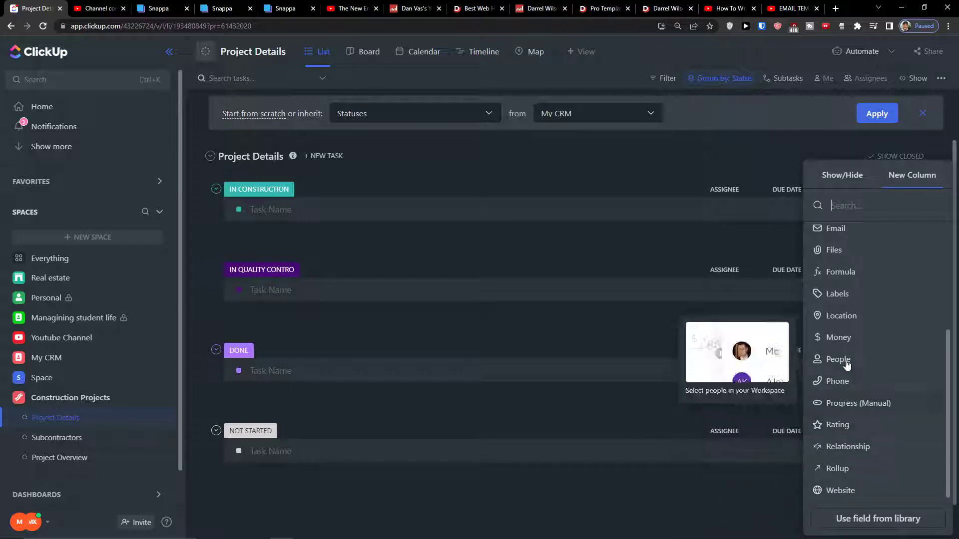
left_click(843, 317)
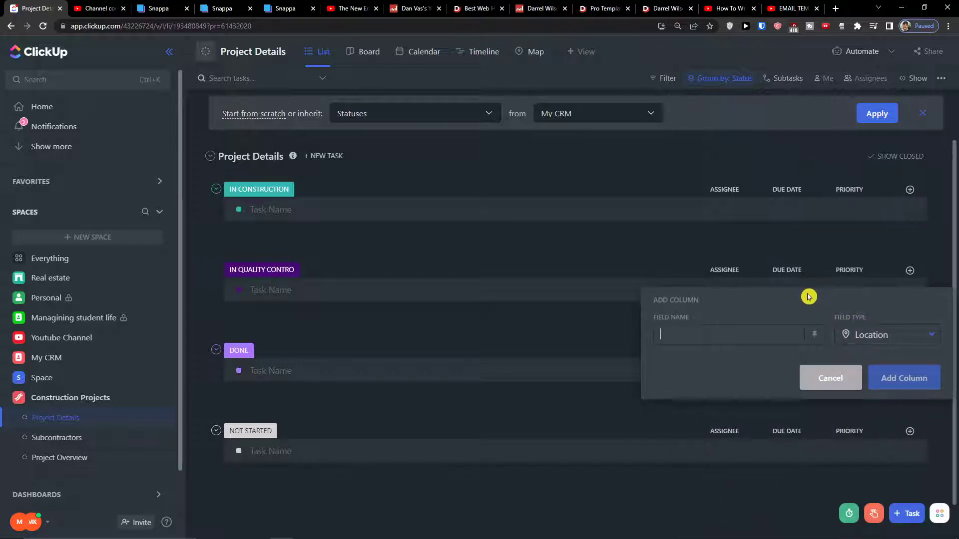
type("Address")
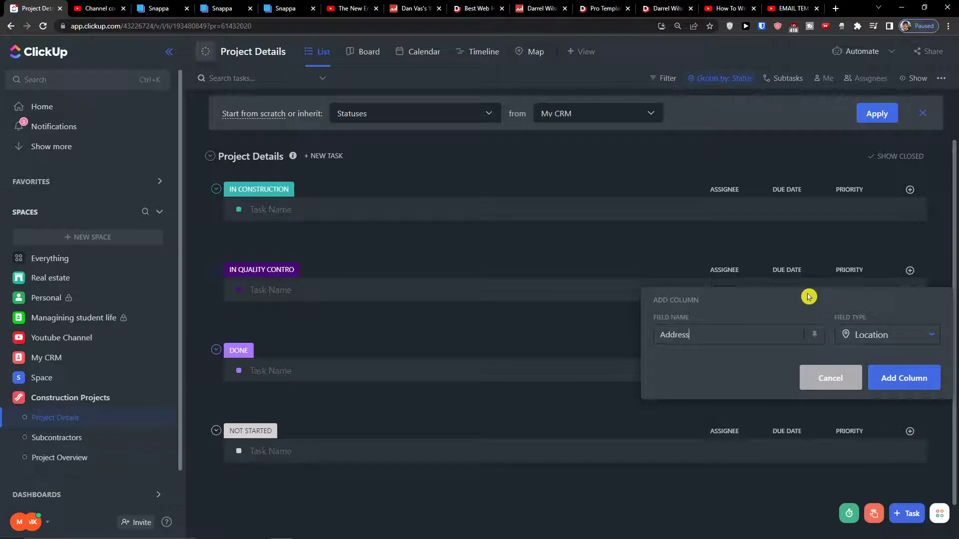
key("Return")
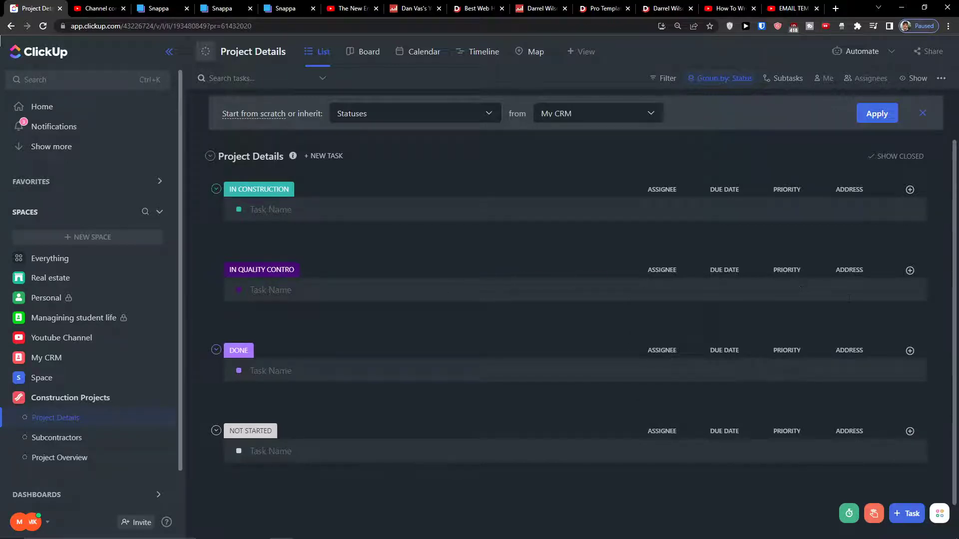
left_click_drag(852, 271, 644, 285)
Create a task named UNIT 1 - House under the In Construction status.
left_click(462, 296)
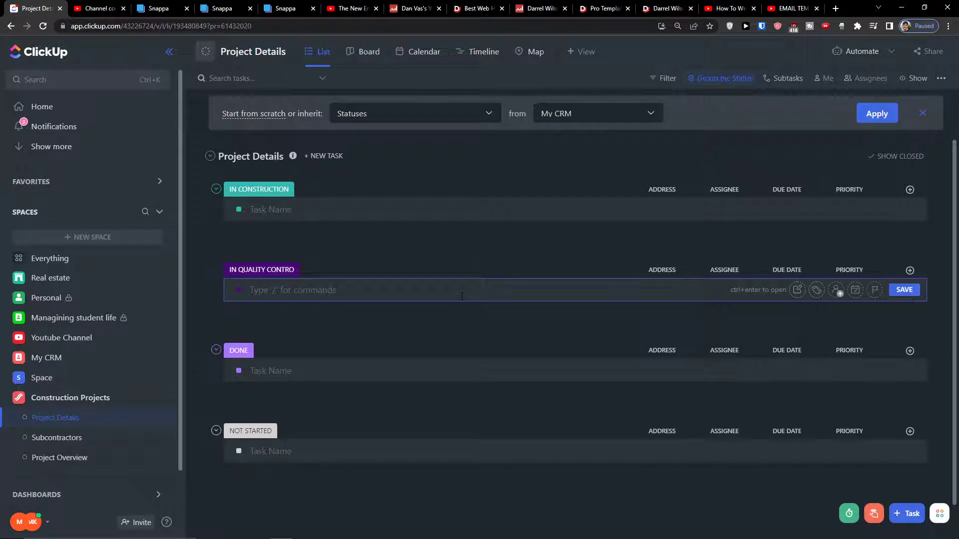
left_click(494, 235)
left_click(477, 209)
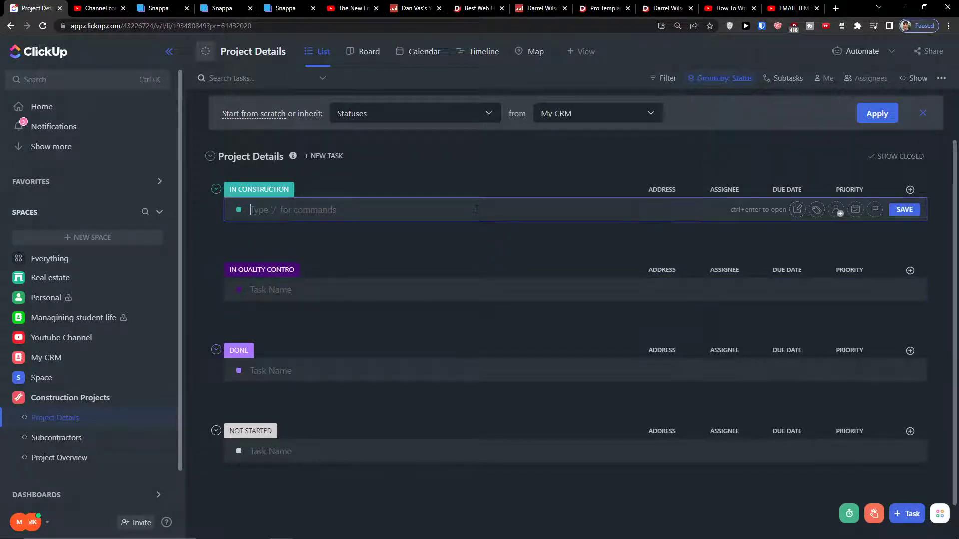
type("UNIT 1 - House")
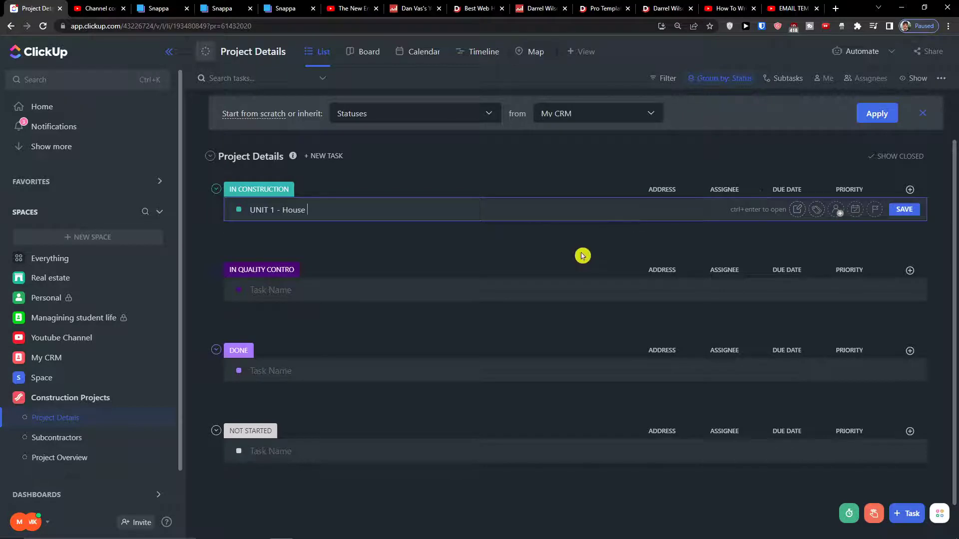
left_click(915, 209)
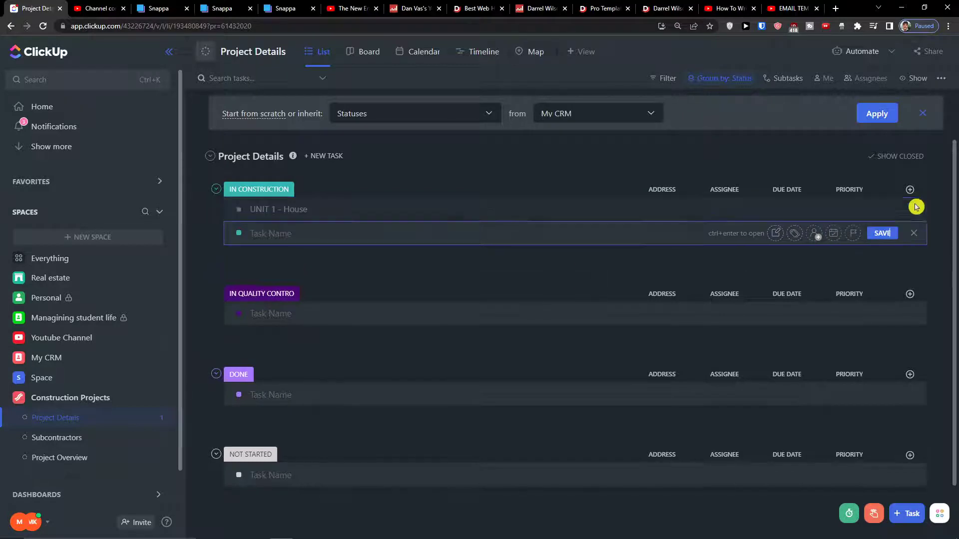
left_click(918, 190)
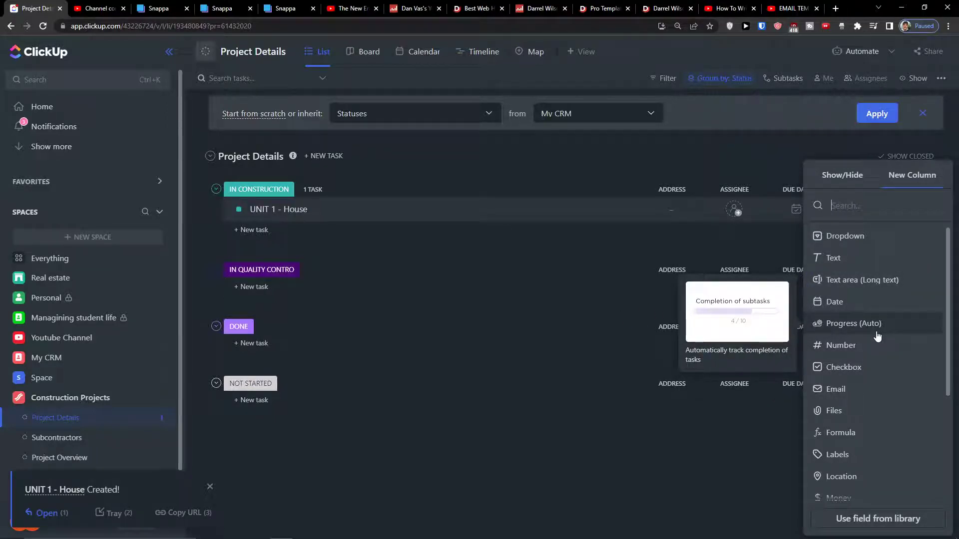
scroll(877, 337, "down", 3)
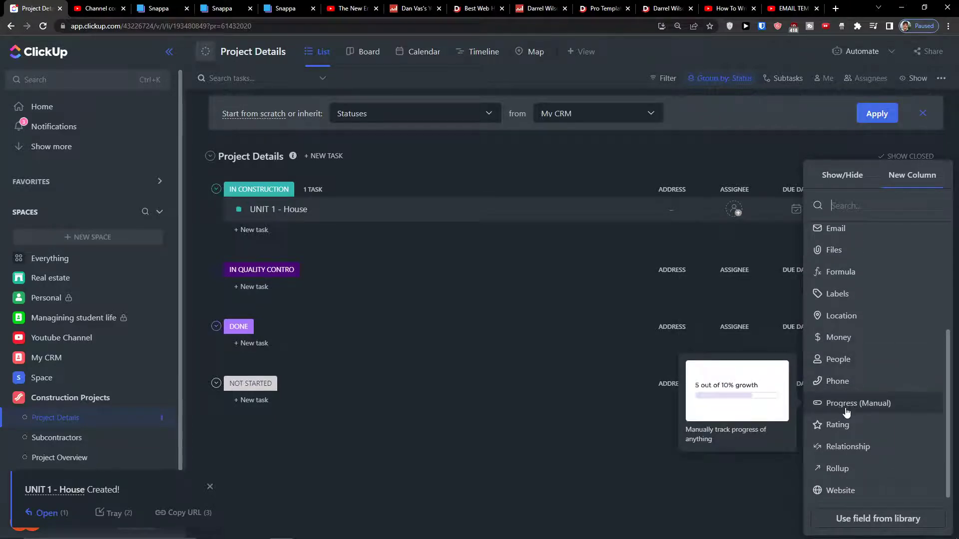
scroll(854, 407, "up", 3)
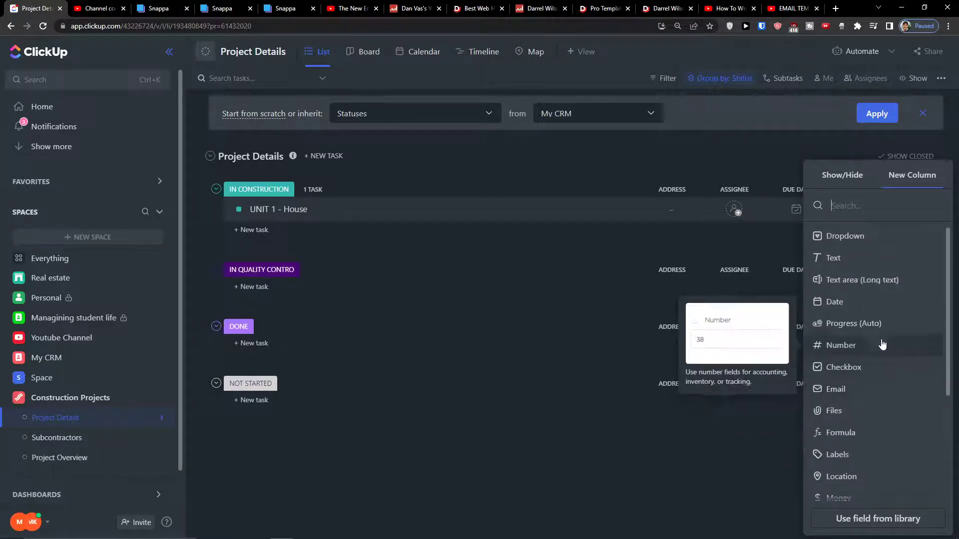
left_click(830, 320)
left_click(811, 299)
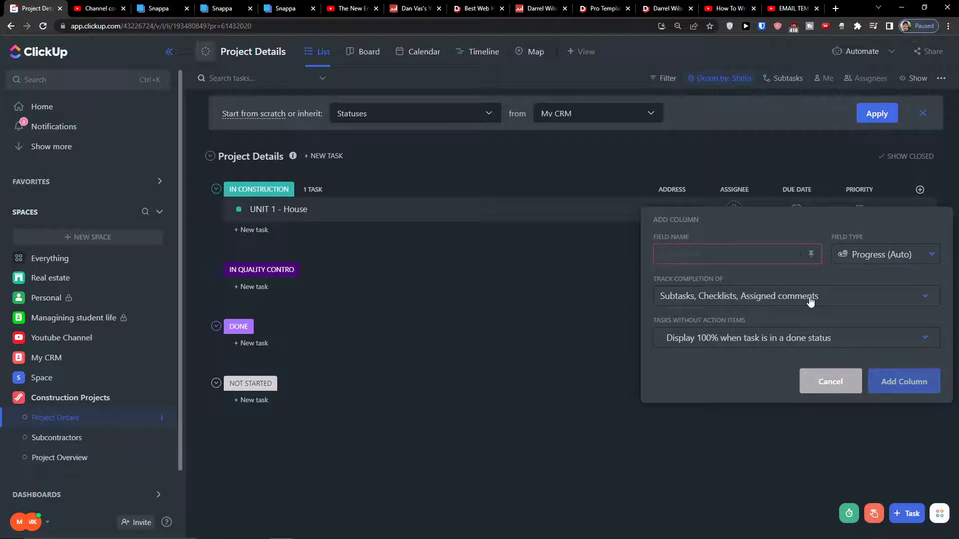
left_click(814, 324)
left_click(743, 297)
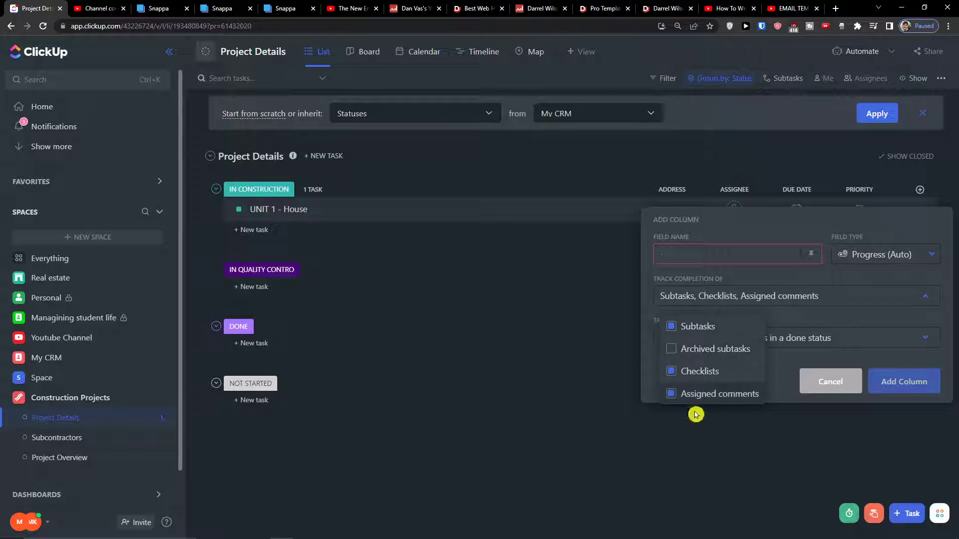
left_click(766, 279)
left_click(758, 338)
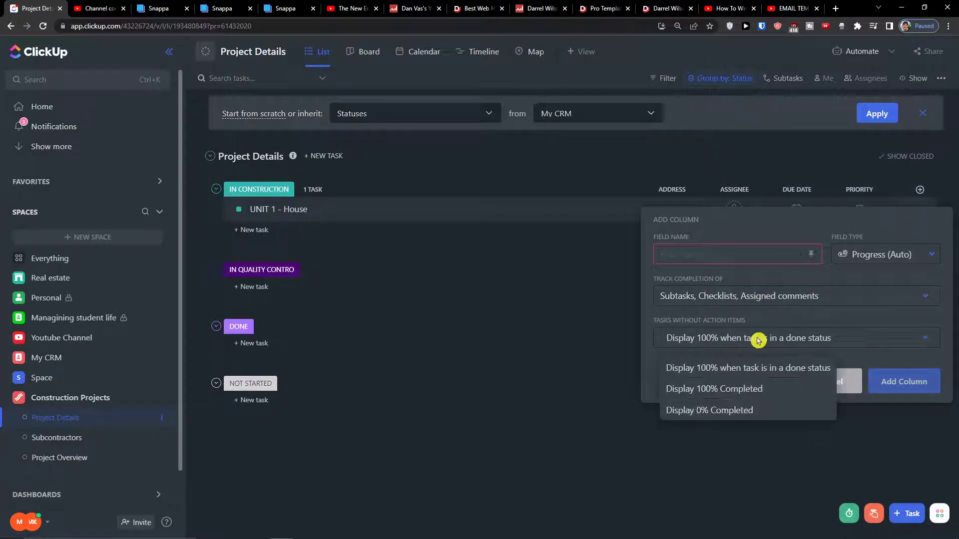
left_click(748, 305)
left_click(748, 306)
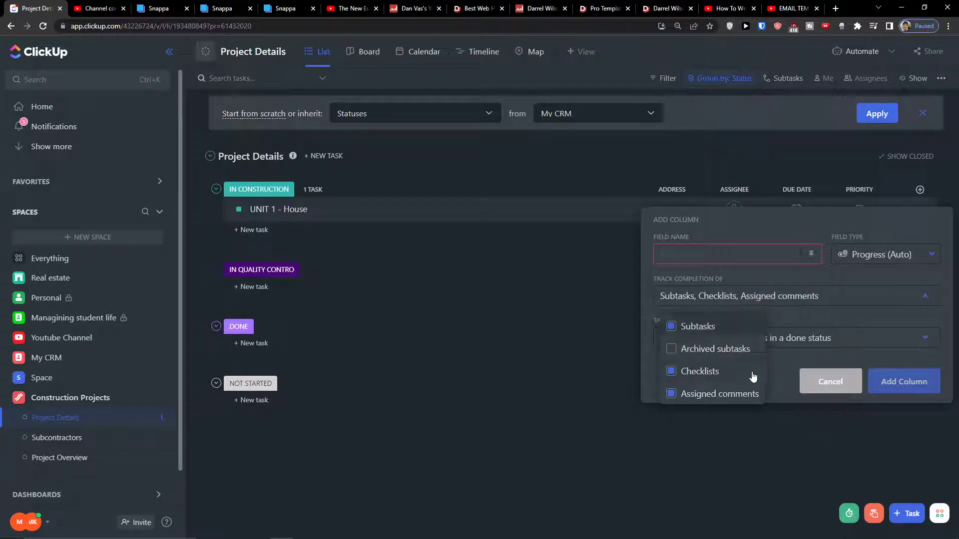
left_click(832, 384)
left_click(832, 381)
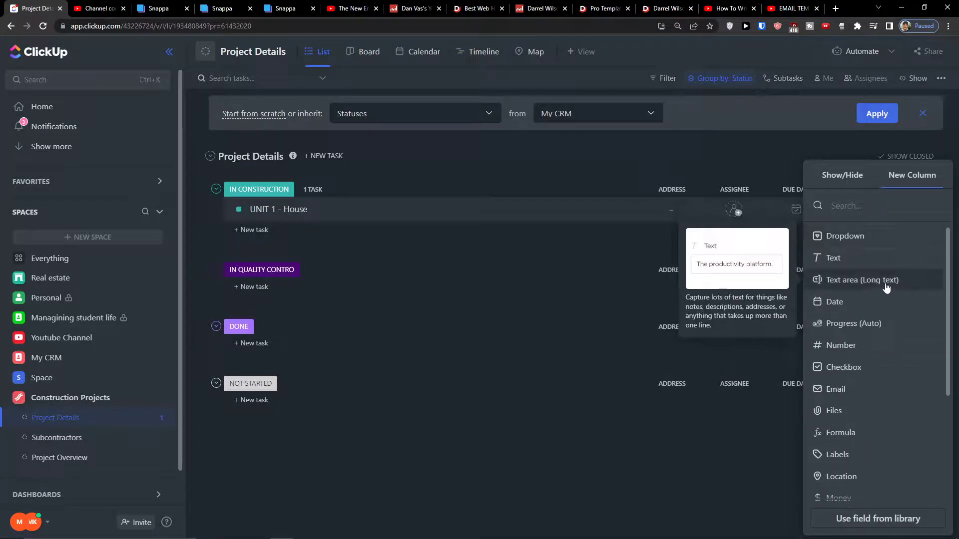
Add a Progress (Manual) column named Overall Unit Progress to the Project Details list and move it before the Assignee column.
scroll(826, 365, "down", 3)
left_click(865, 449)
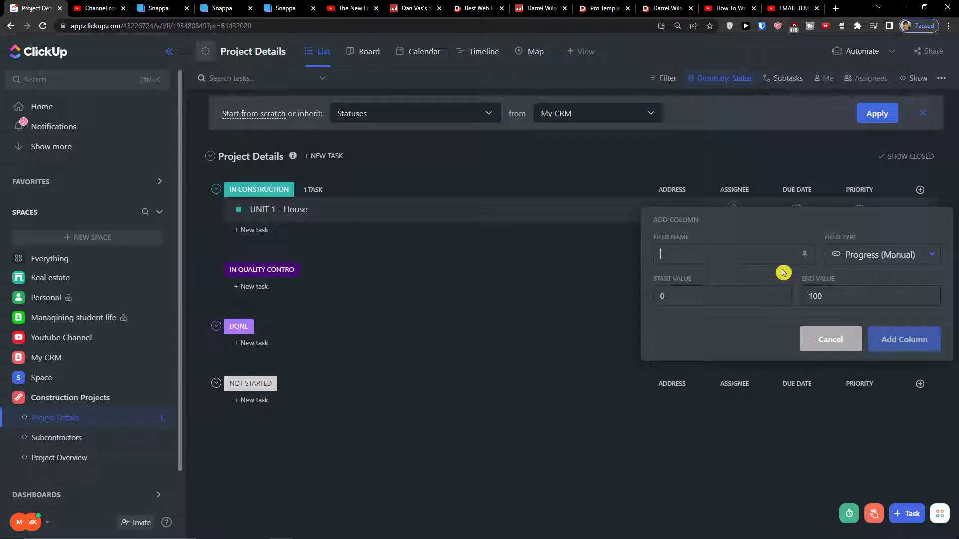
type("Overall Unit Progress")
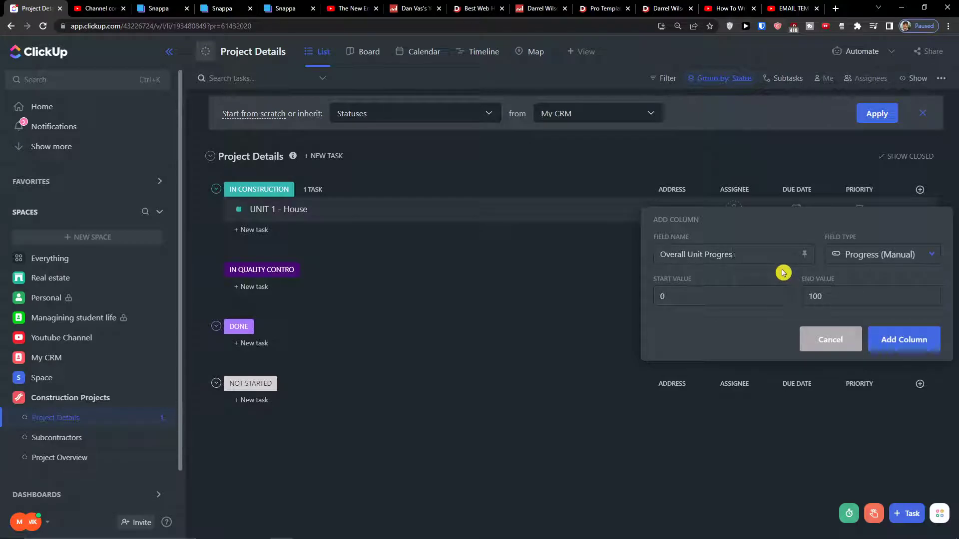
left_click(888, 345)
left_click_drag(842, 193, 638, 209)
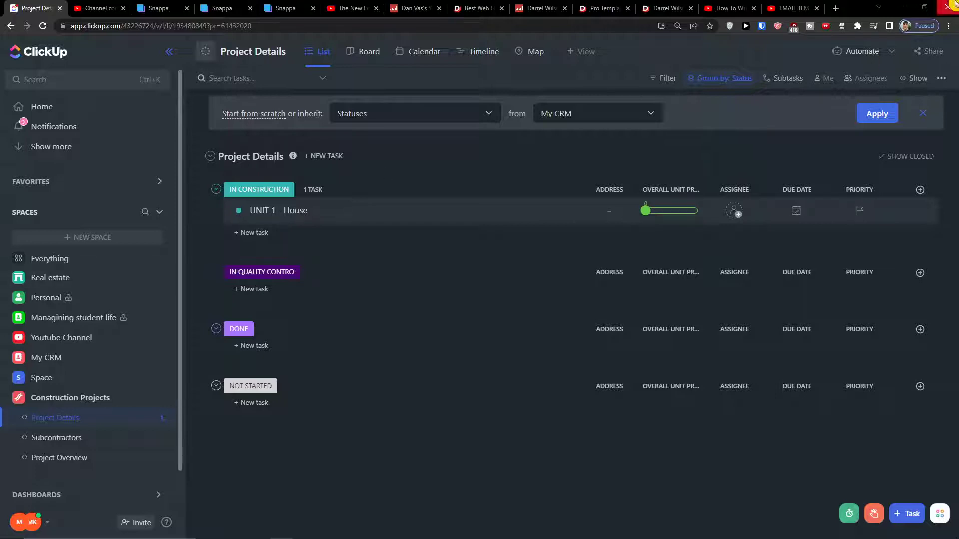
Set up a new Dropdown column named Unit Main Phase with the options Job completed, Started, Drywall and Trench.
left_click(920, 190)
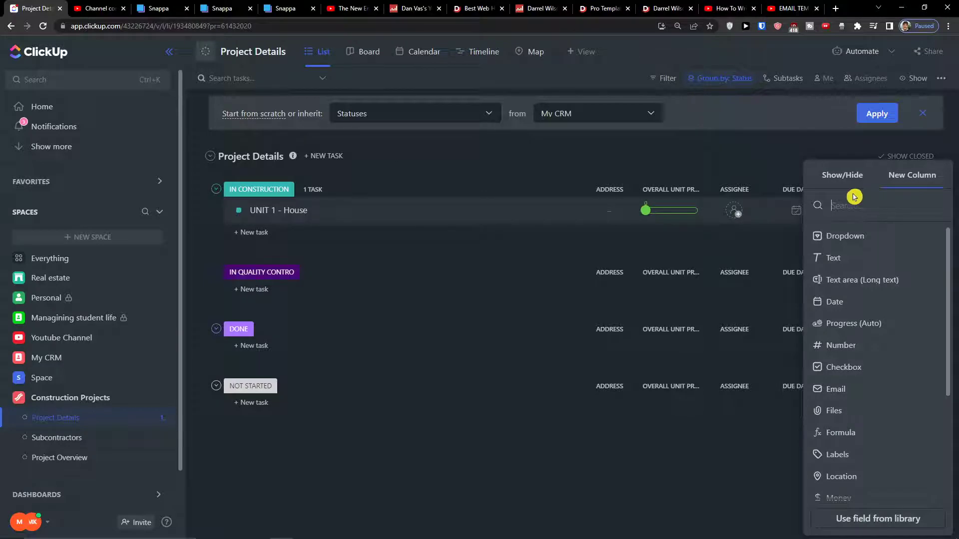
left_click(871, 242)
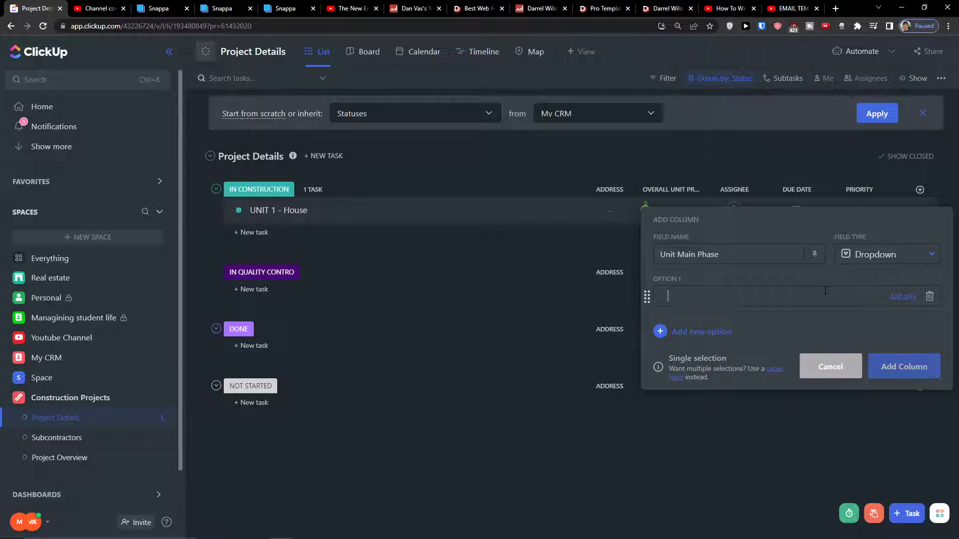
type("Job completed")
key("Return")
type("Started")
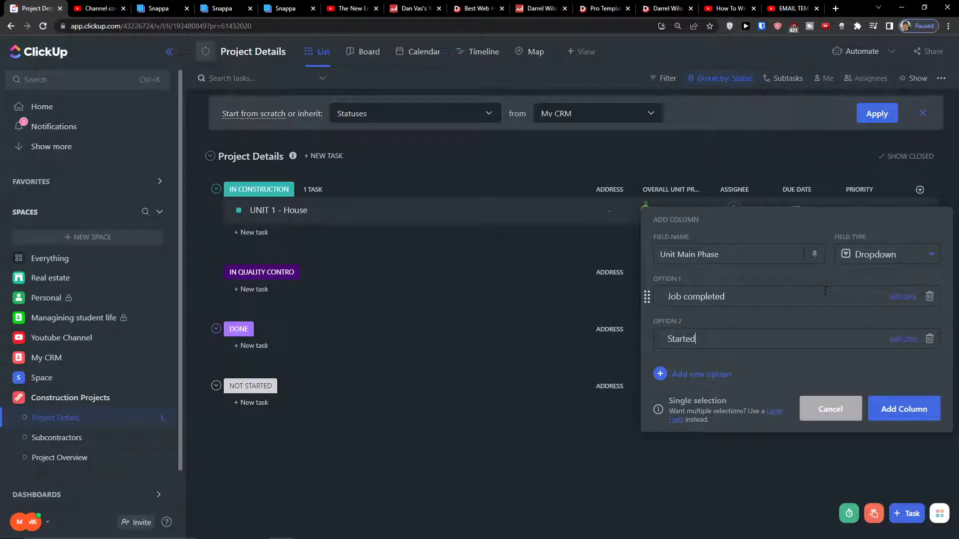
key("Return")
type("Drywall")
key("Return")
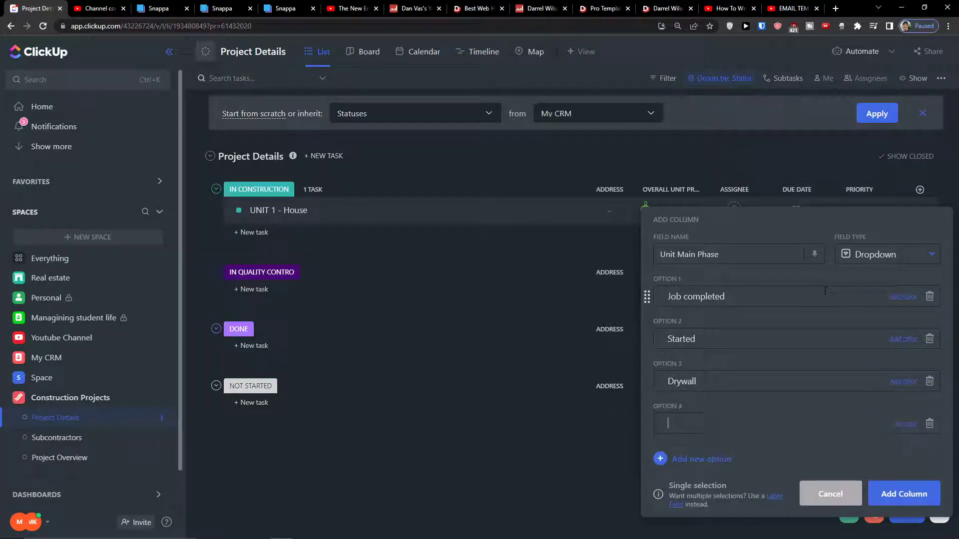
type("Trench")
key("Return")
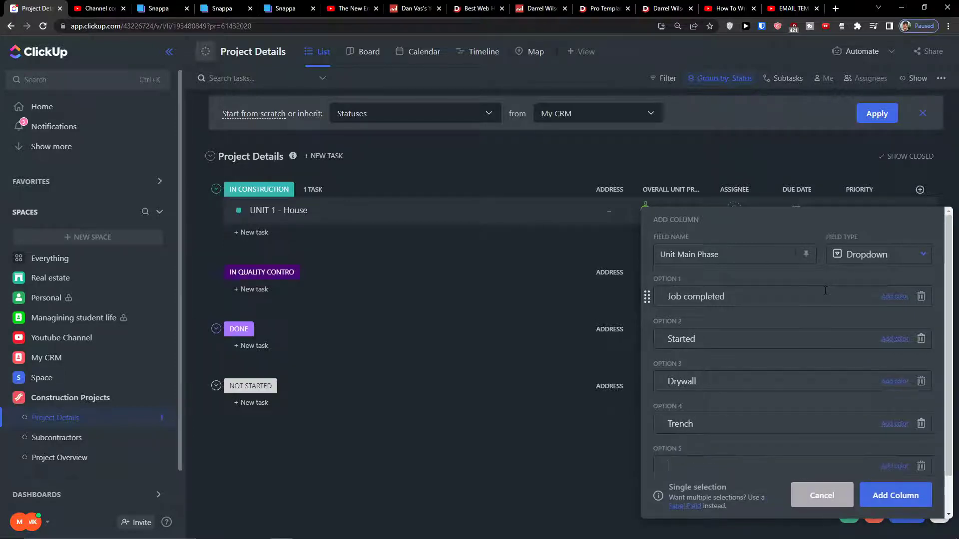
Extend the Unit Main Phase options with Framing, Spec hold, Electrical, Roof, Foundation, Permits, QC and Not Started.
type("Framing")
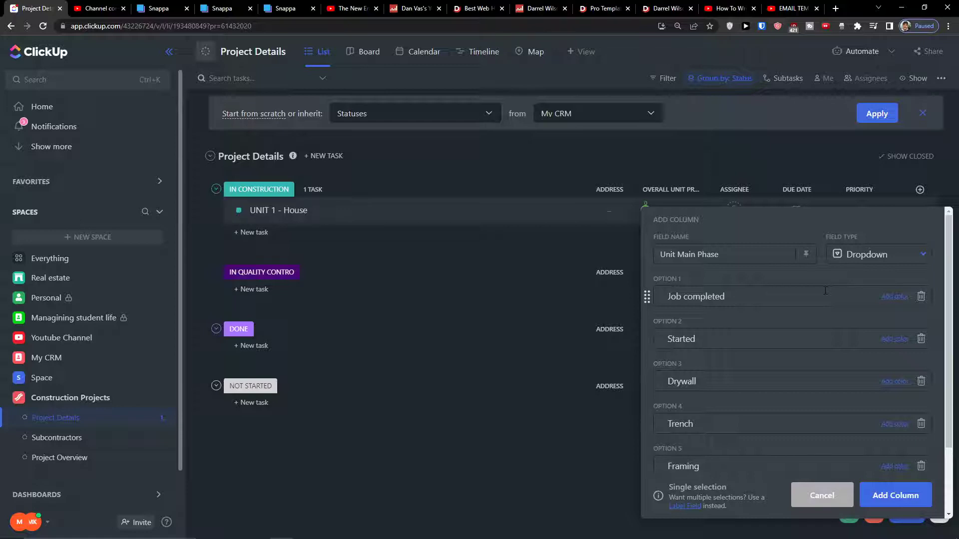
key("Return")
type("Electrical")
key("Return")
type("Roof")
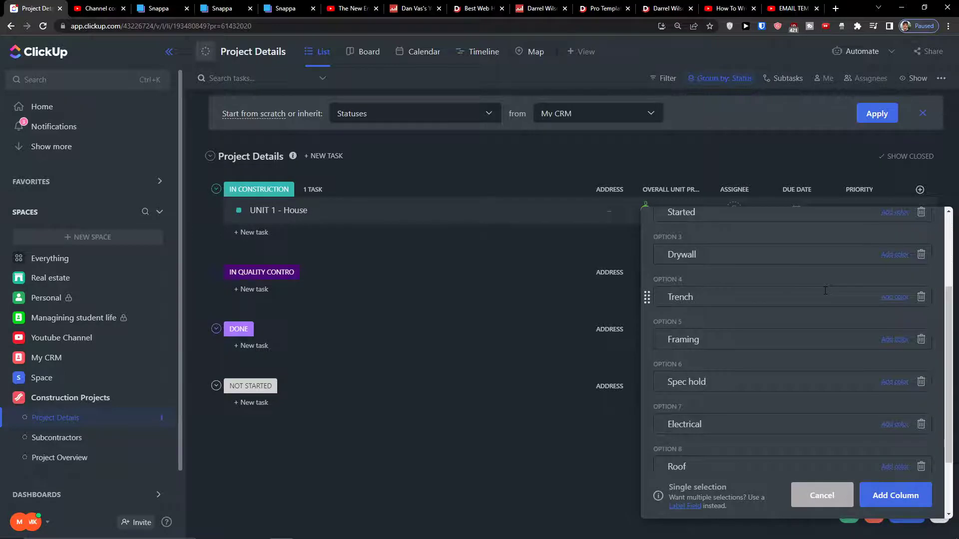
type("Permits")
key("Return")
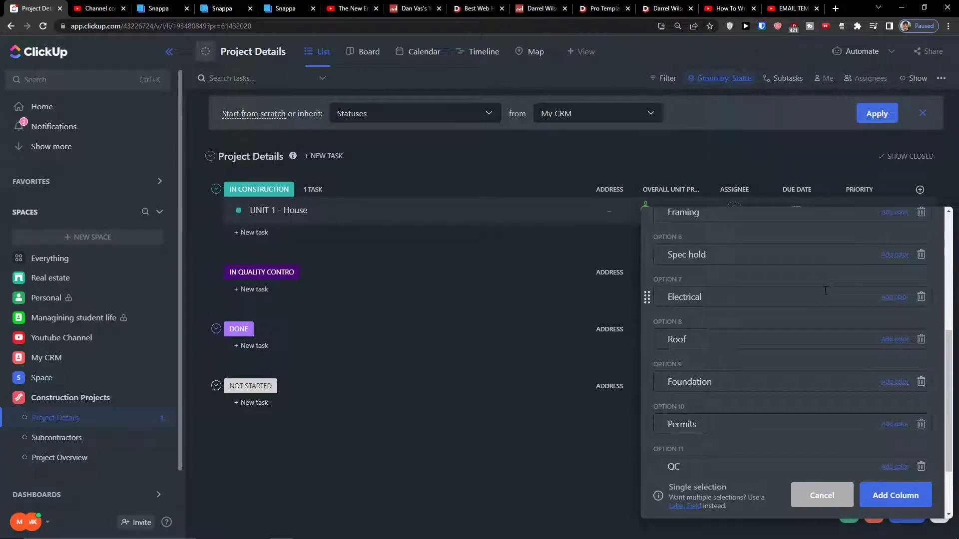
scroll(825, 291, "down", 3)
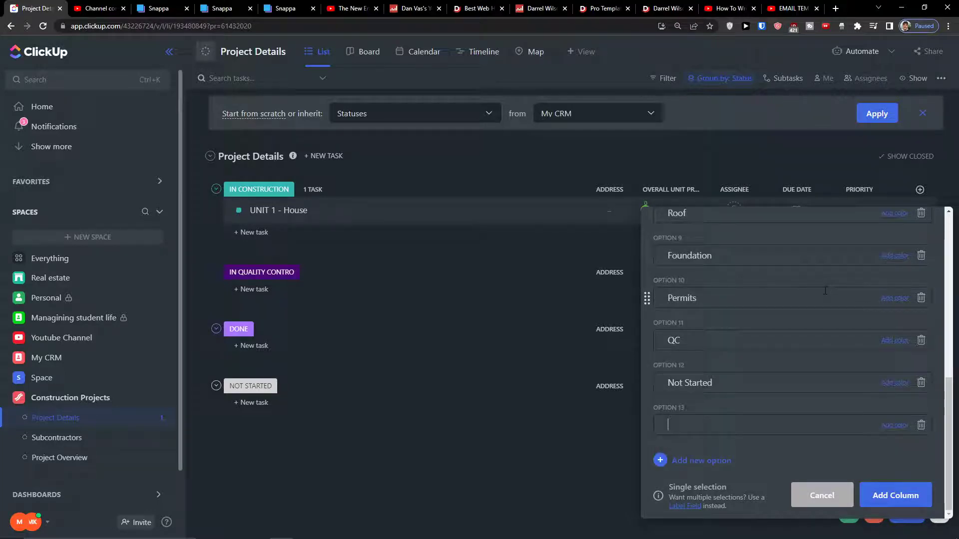
Color the Job completed option green and add the Unit Main Phase column to the list.
scroll(768, 344, "up", 3)
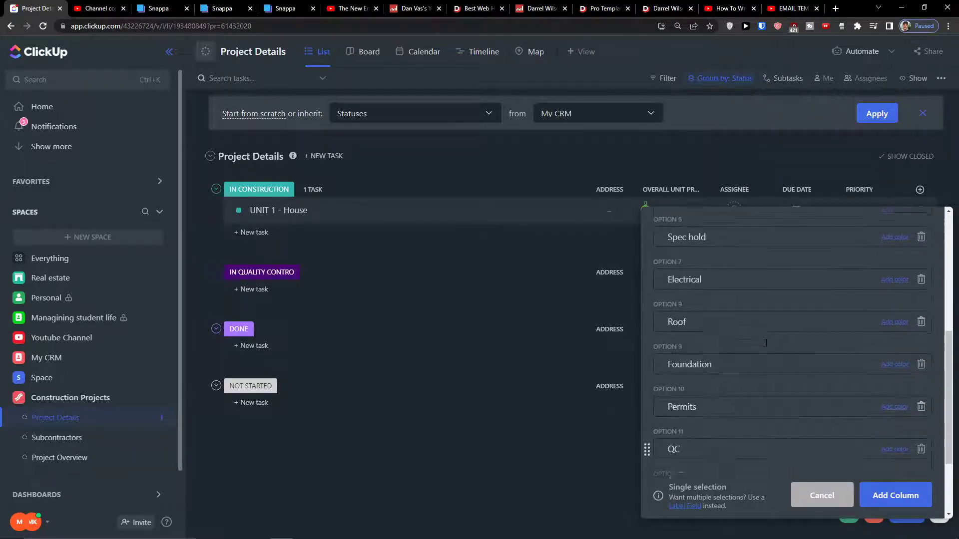
scroll(766, 346, "up", 5)
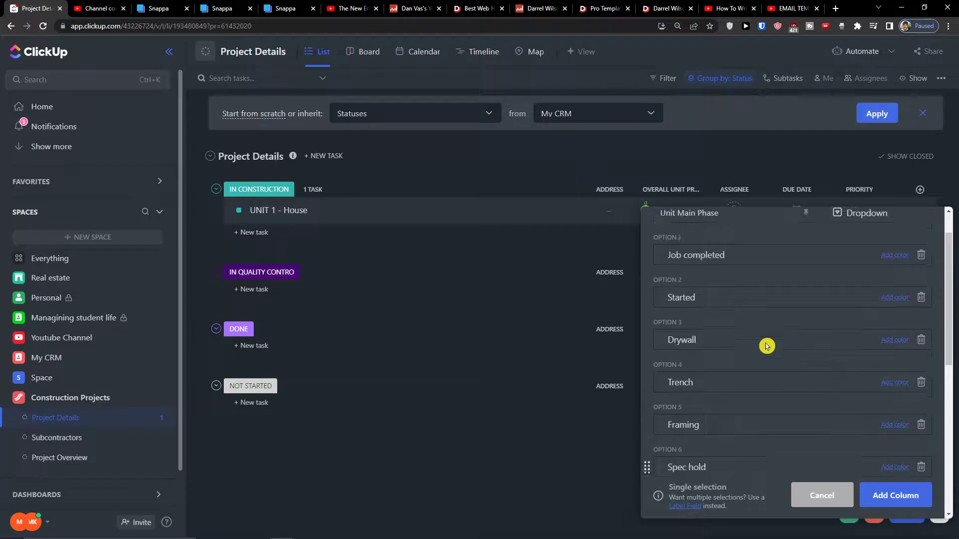
scroll(766, 344, "down", 5)
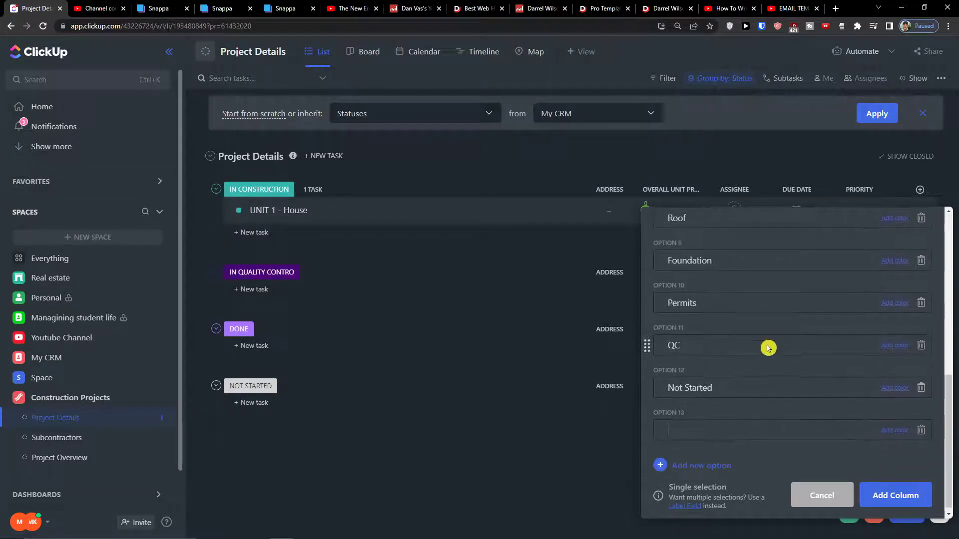
scroll(766, 344, "up", 8)
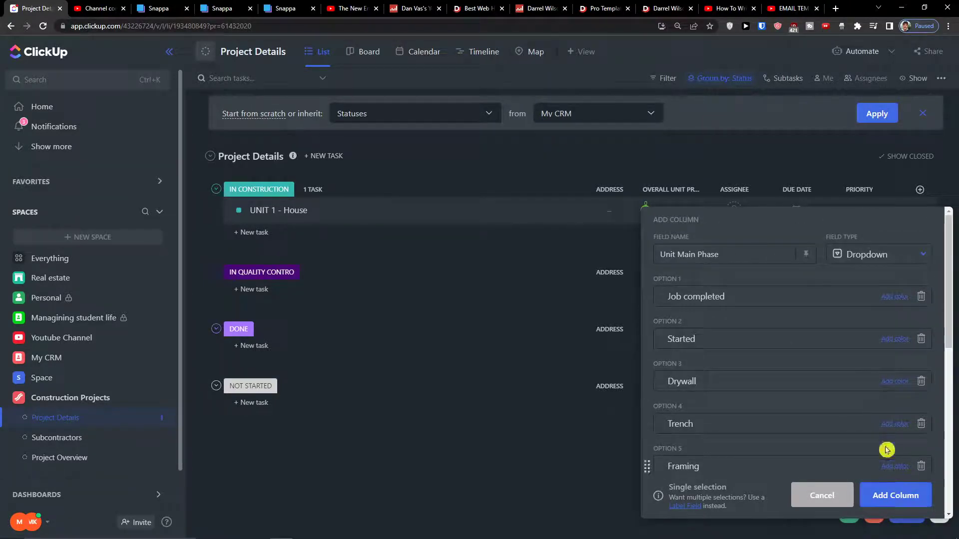
left_click(885, 297)
left_click(937, 356)
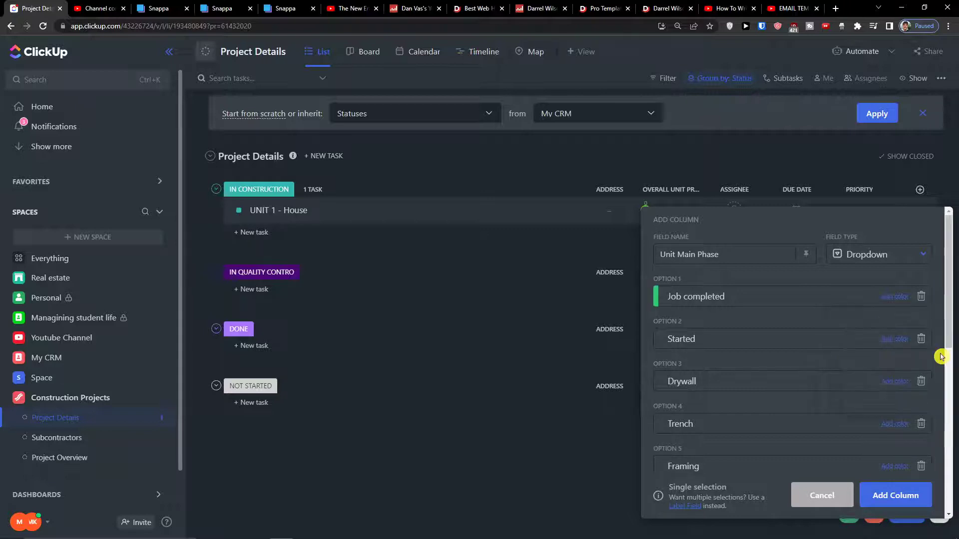
left_click(874, 485)
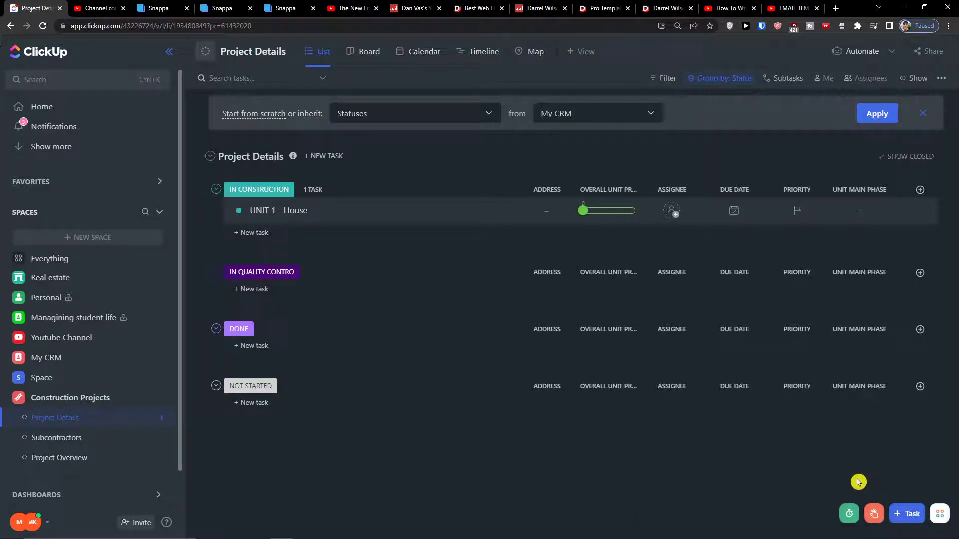
Set the Unit Main Phase of the UNIT 1 - House task to Job completed.
left_click(860, 211)
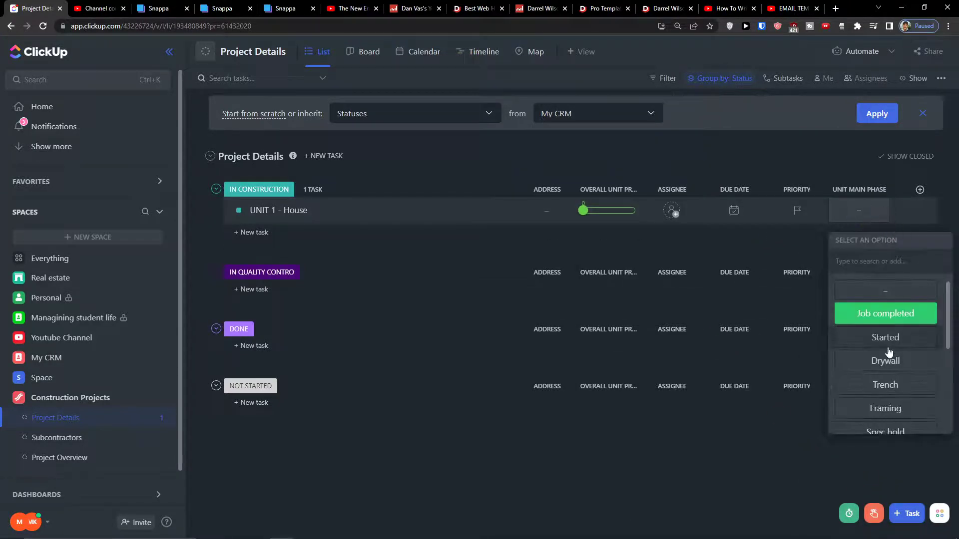
left_click(879, 315)
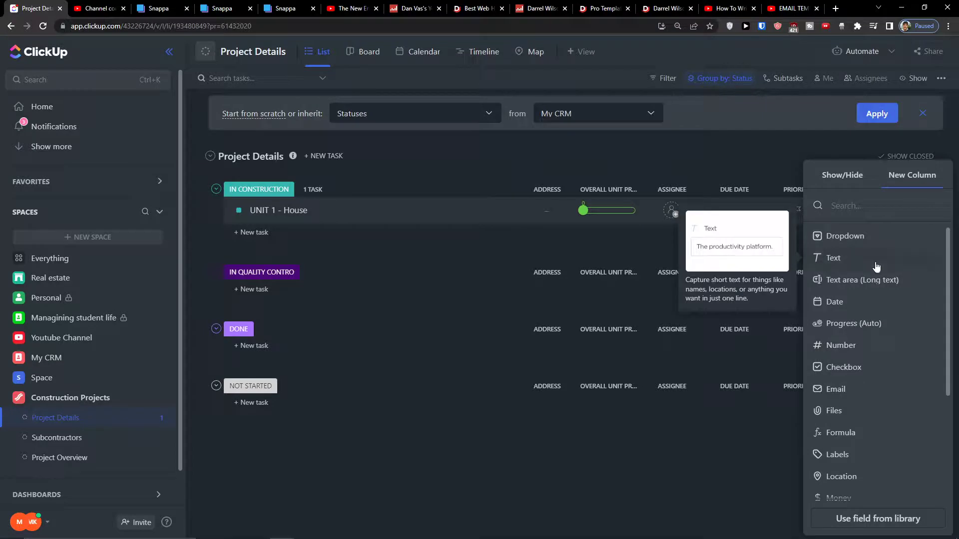
Add a People column named Project Manager to the Project Details list, allowing multiple people.
scroll(843, 390, "down", 3)
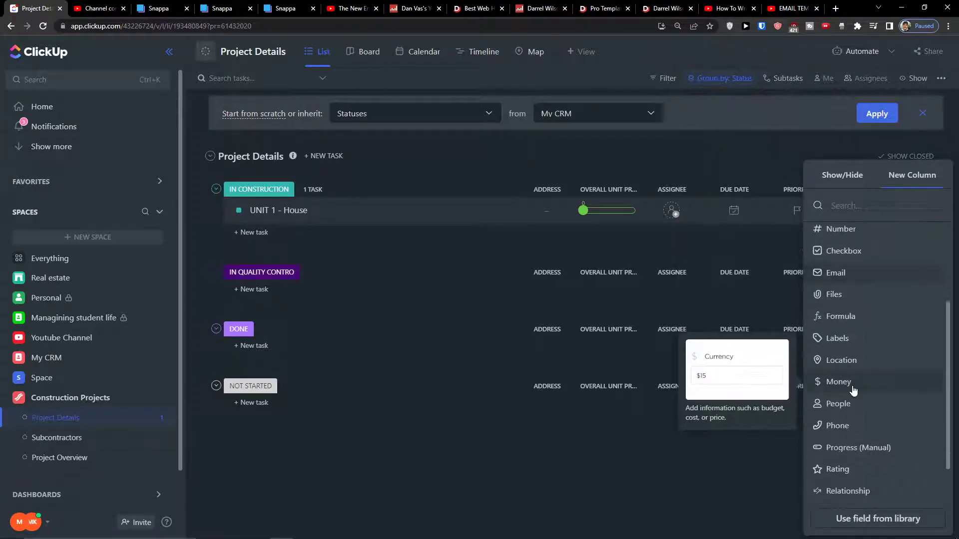
left_click(834, 400)
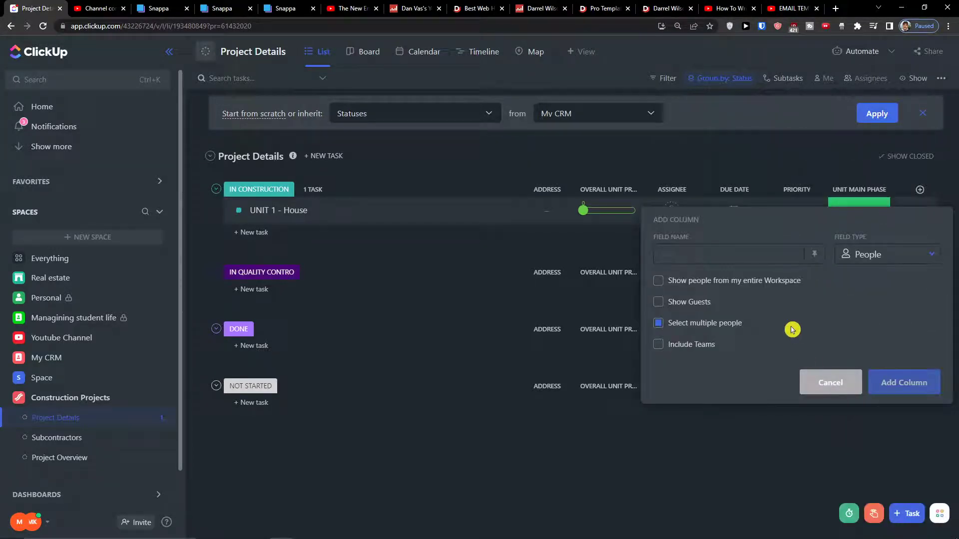
type("Project Manager")
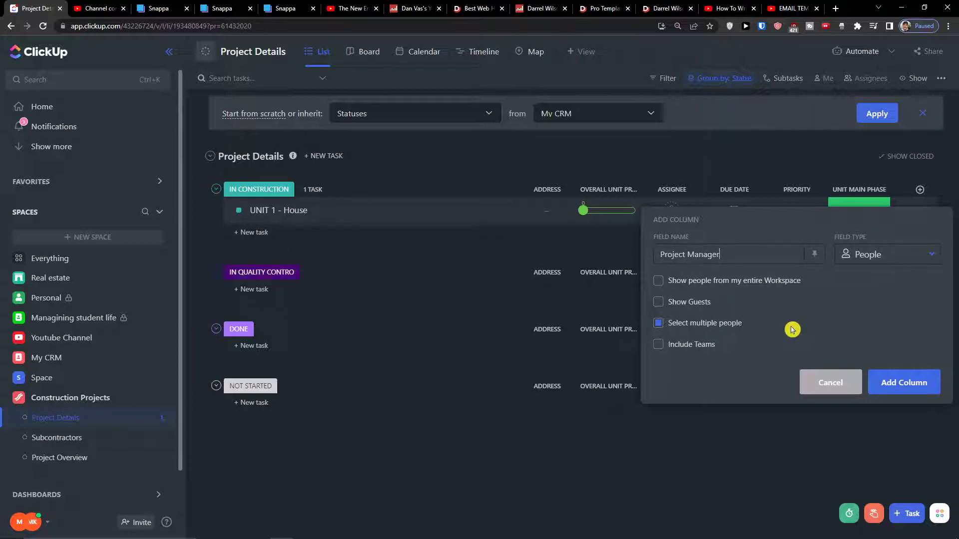
left_click(908, 382)
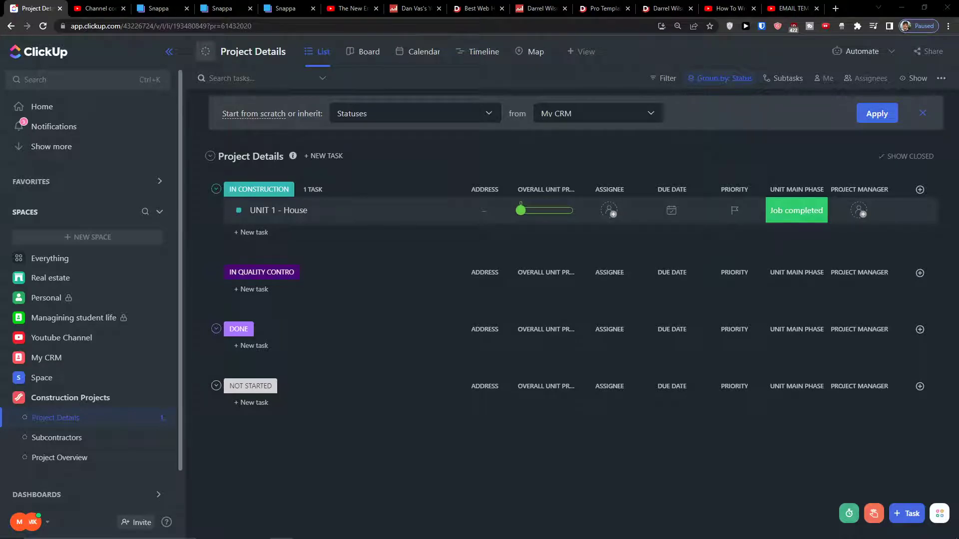
Start a new Dropdown column named Permits in the Project Details list.
left_click(920, 190)
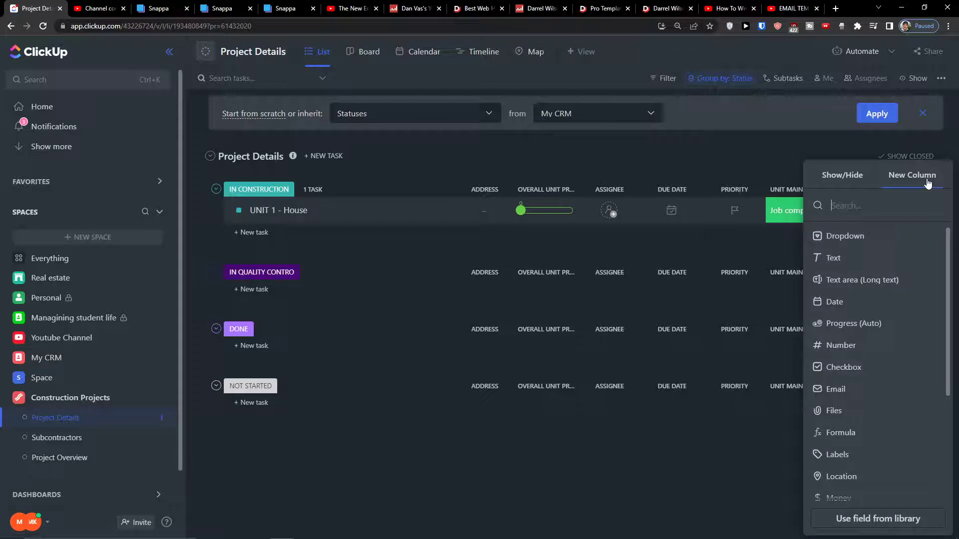
type("permit")
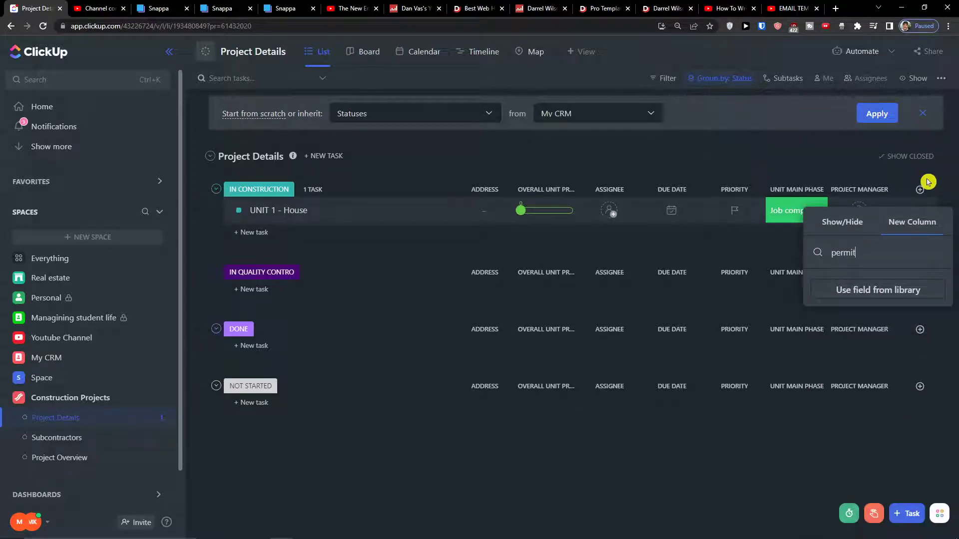
key("ctrl+a")
key("BackSpace")
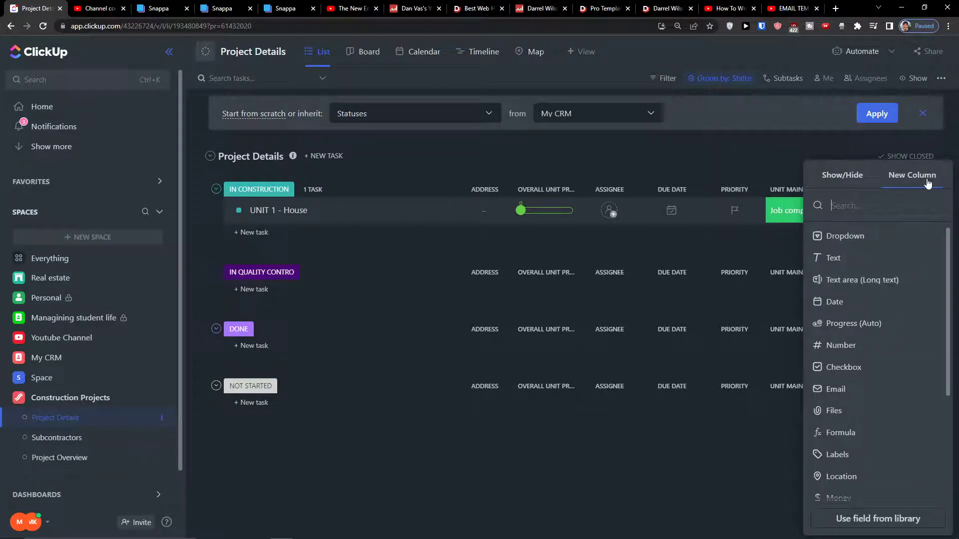
type("dr")
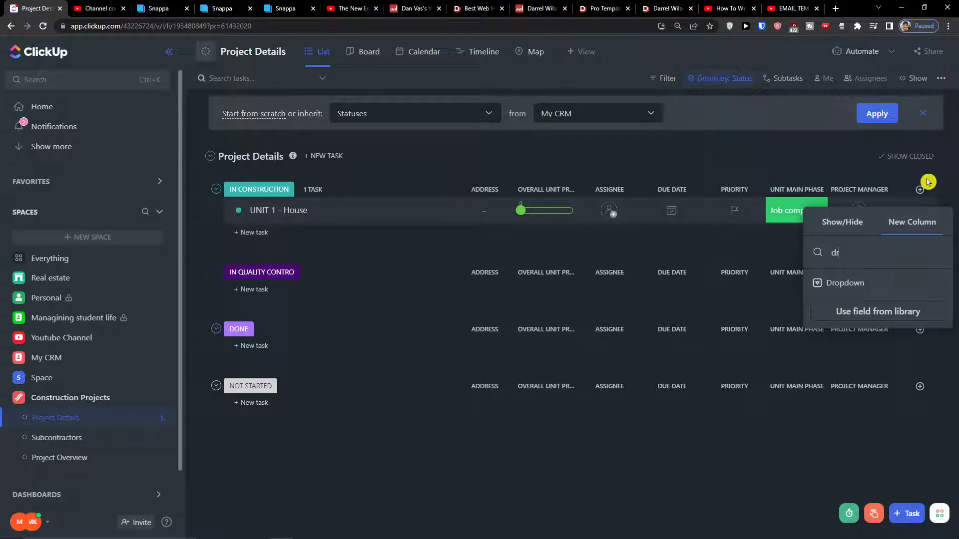
left_click(883, 283)
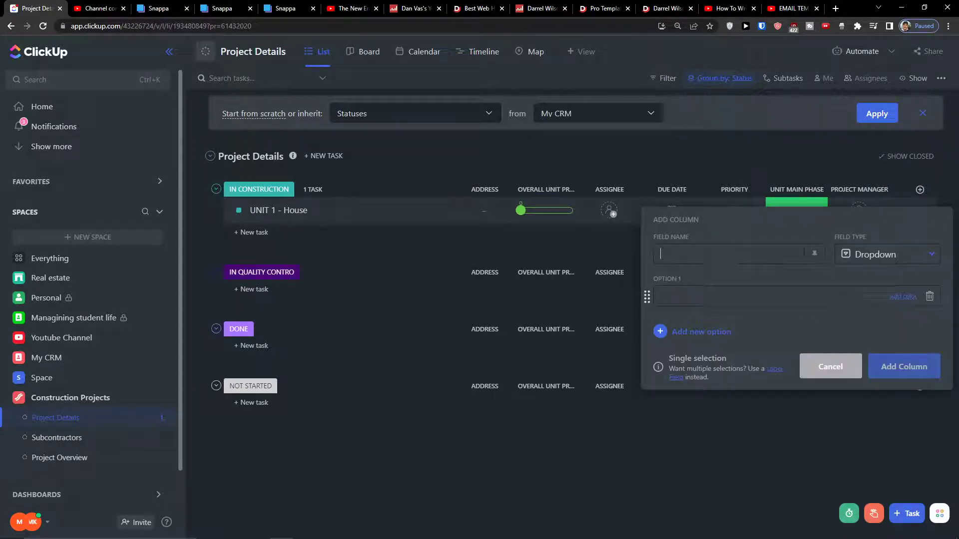
Give the Permits dropdown the options Done, Working on it, Stuck and Planned, and add the column to the list.
left_click(763, 289)
type("Done")
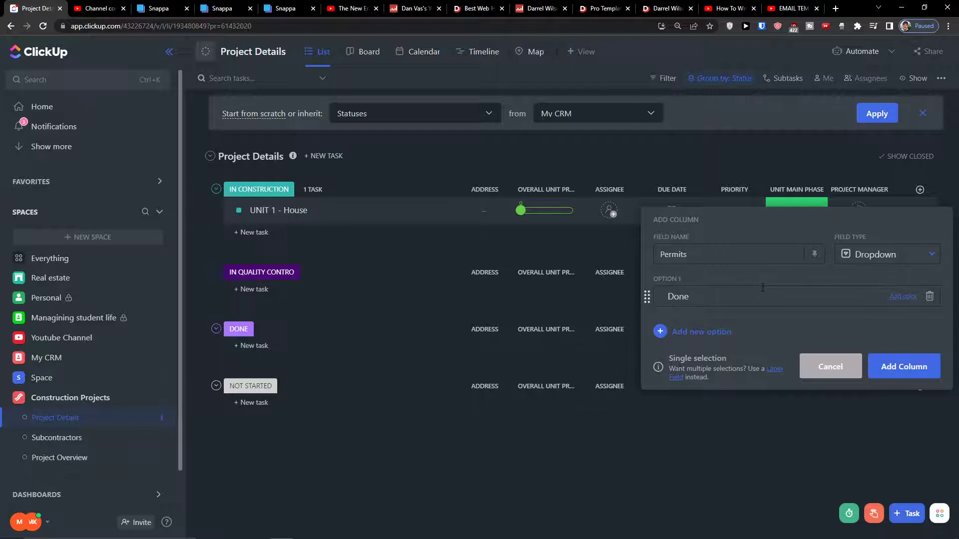
key("Return")
type("Working on it")
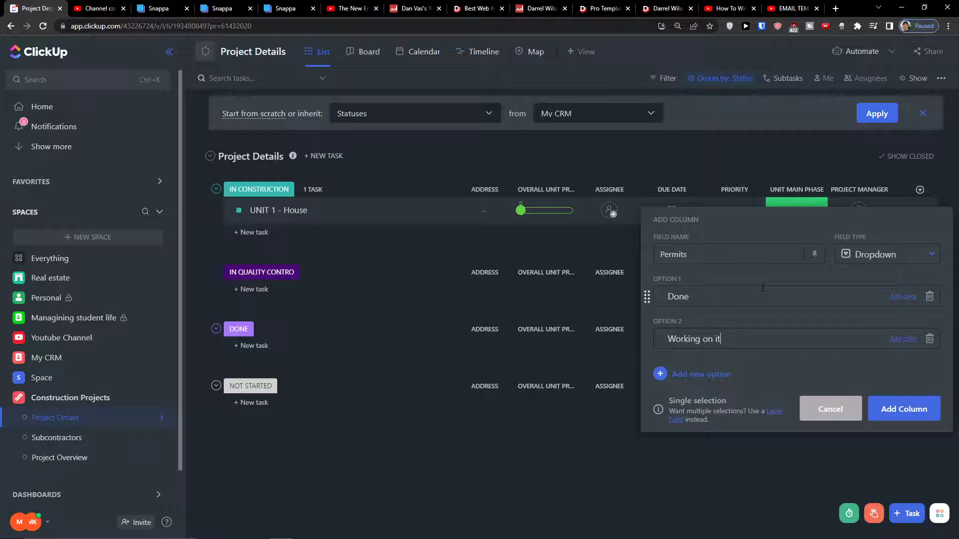
key("Return")
type("Stuck")
key("Return")
type("Planned")
key("Return")
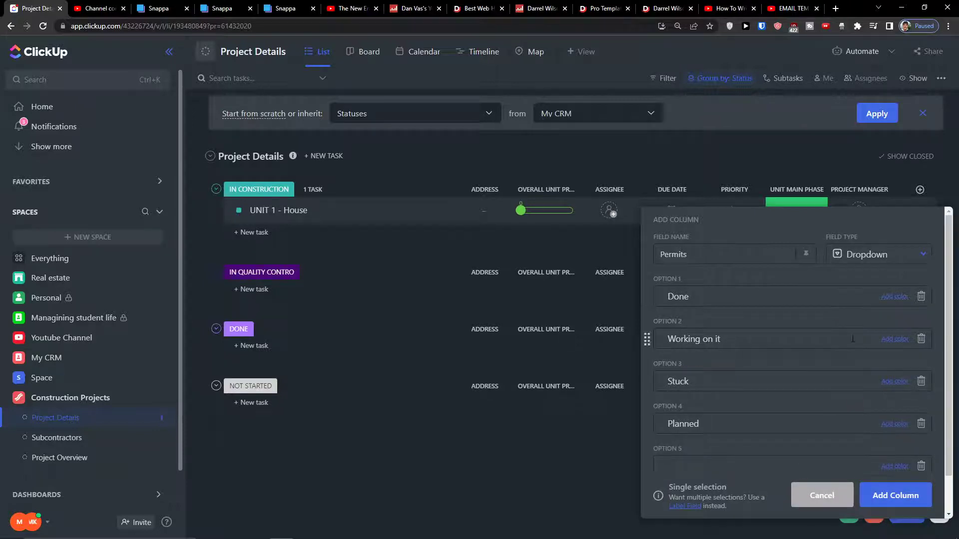
left_click(871, 489)
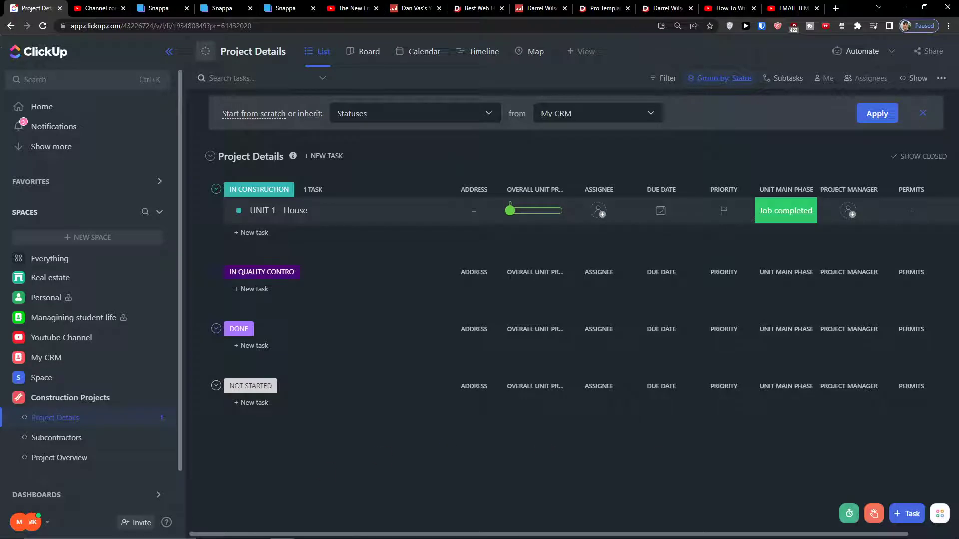
Add a Date column named Expected Permit date to the Project Details list.
middle_click(794, 416)
scroll(829, 417, "right", 2)
left_click(920, 189)
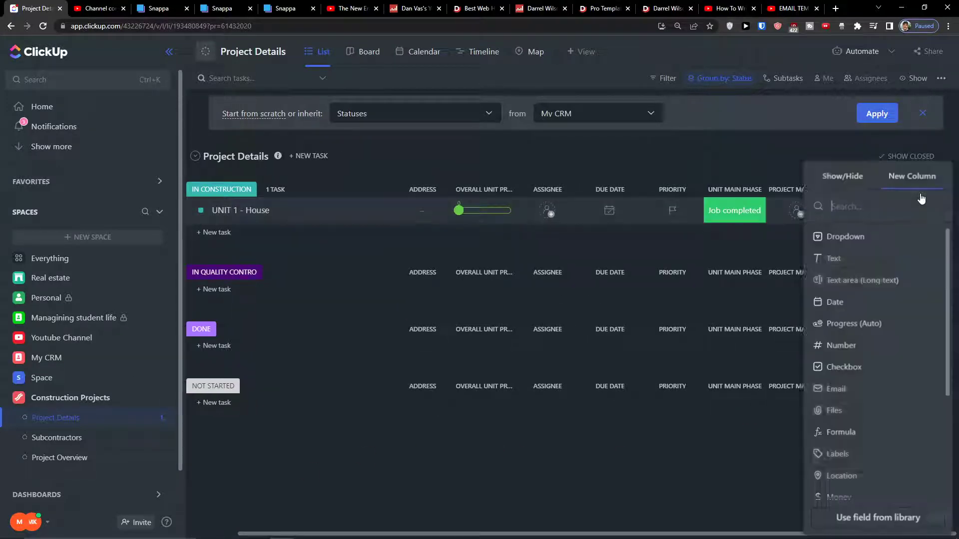
left_click(830, 302)
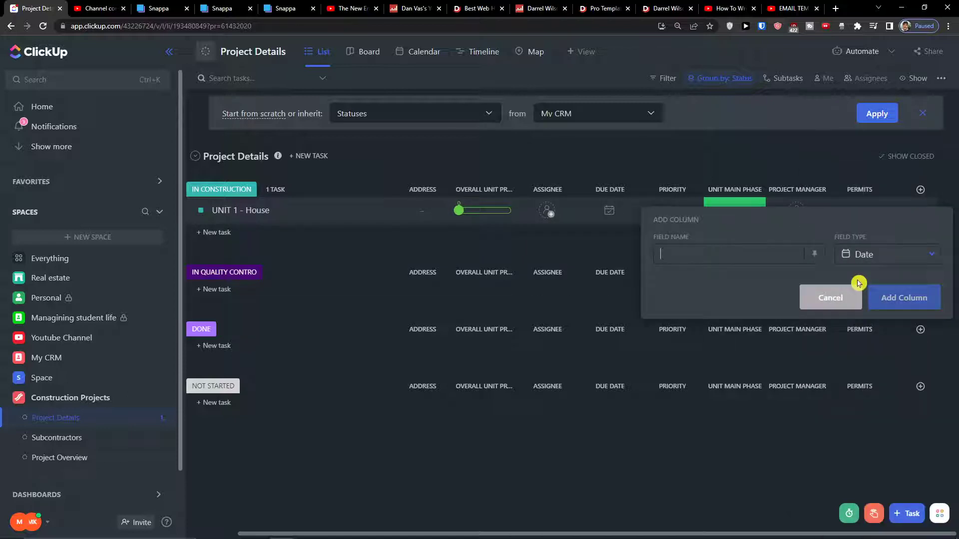
type("Expected Permit date")
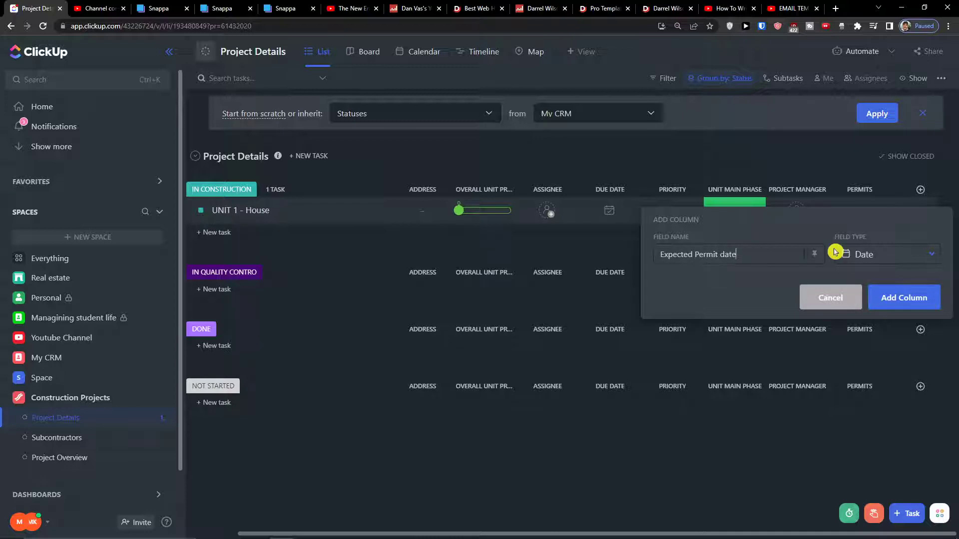
left_click(893, 297)
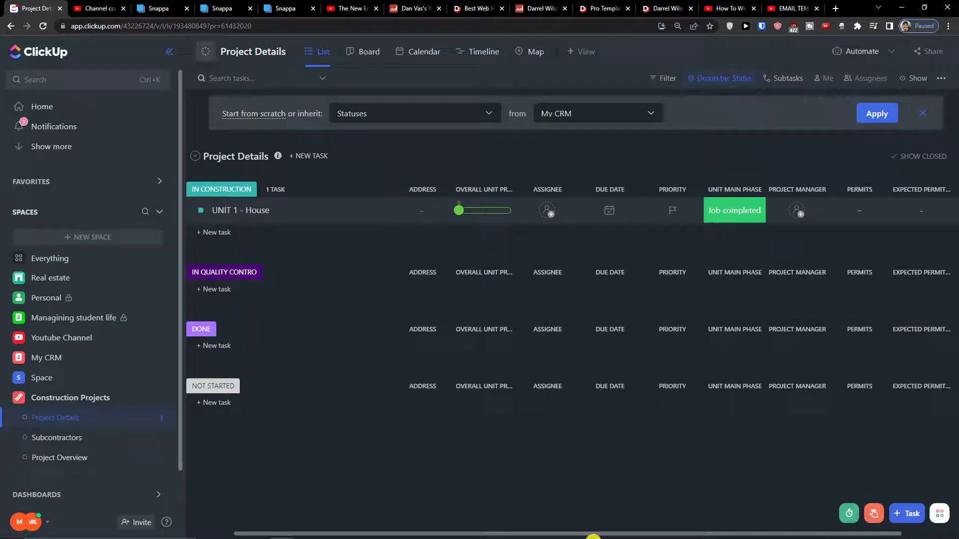
Set the Expected Permit date of the UNIT 1 - House task to Aug 22.
left_click_drag(584, 535, 644, 534)
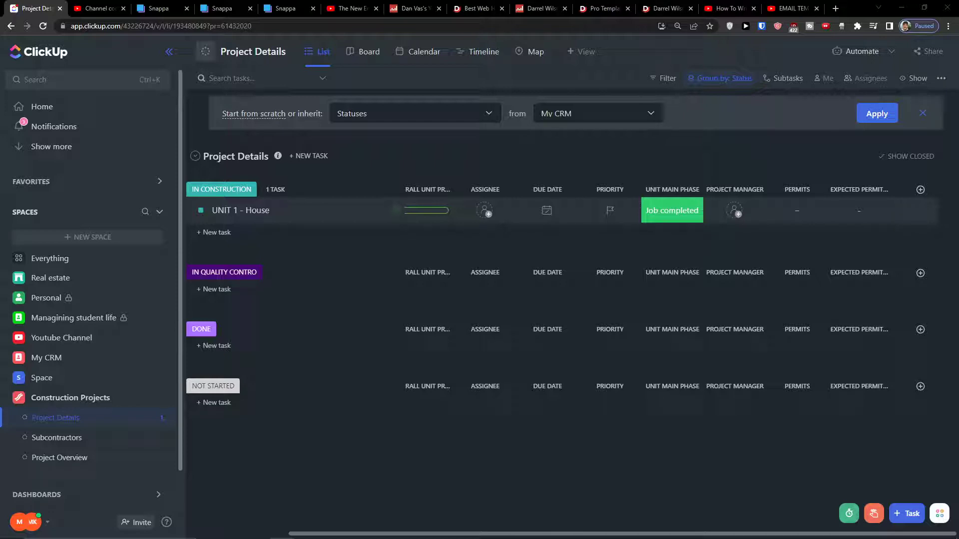
left_click(848, 213)
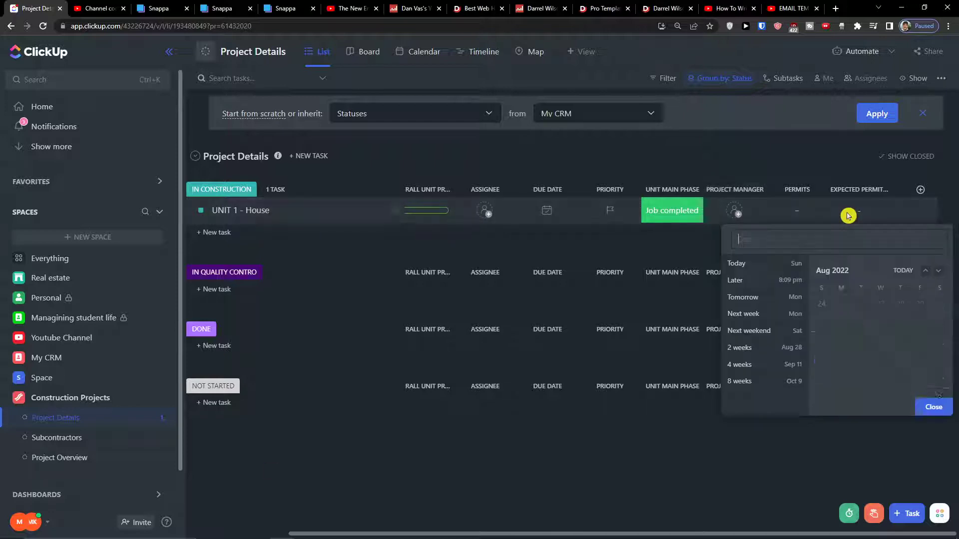
left_click(841, 379)
left_click(796, 214)
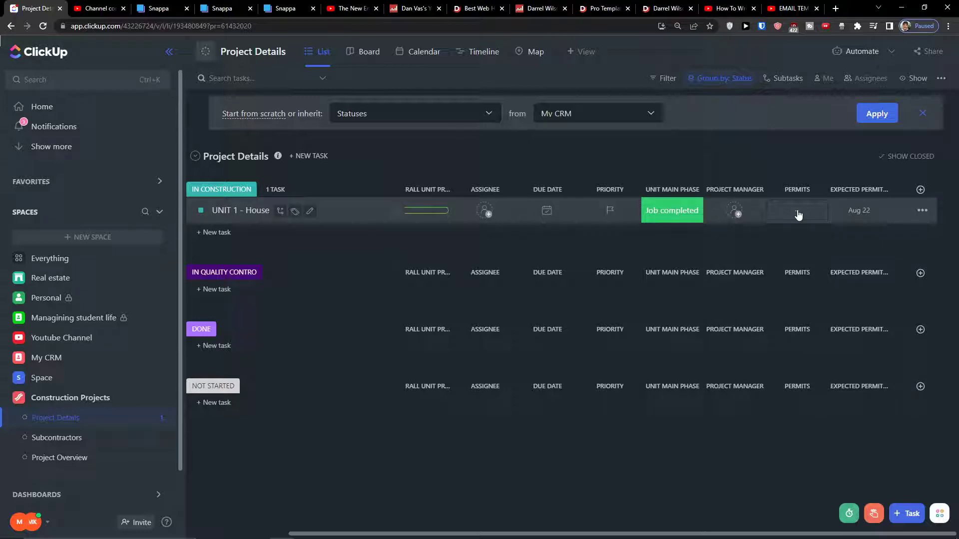
Color the Permits option Working on it purple and assign that option to the UNIT 1 - House task.
left_click(802, 217)
left_click(822, 408)
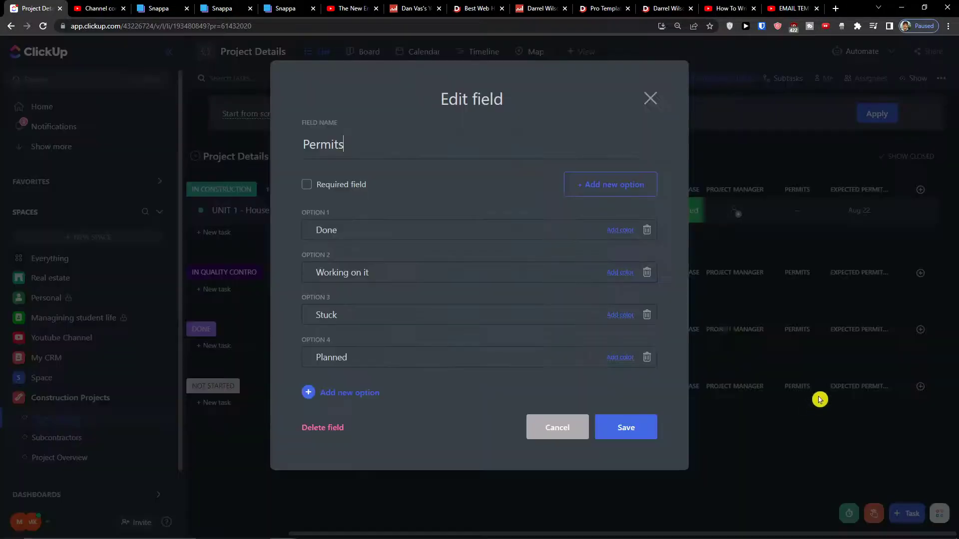
left_click(629, 232)
left_click(421, 285)
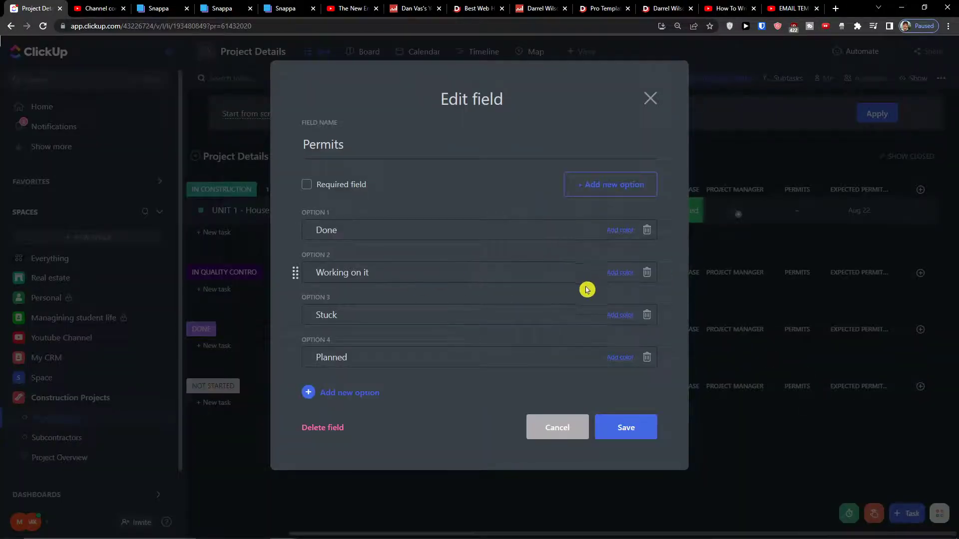
left_click(617, 273)
left_click(629, 315)
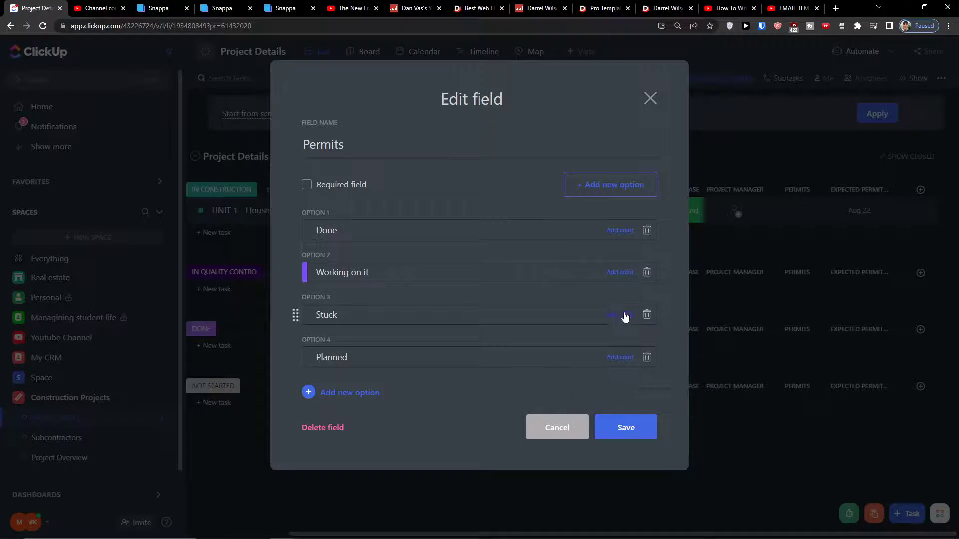
left_click(635, 427)
left_click(802, 211)
left_click(799, 336)
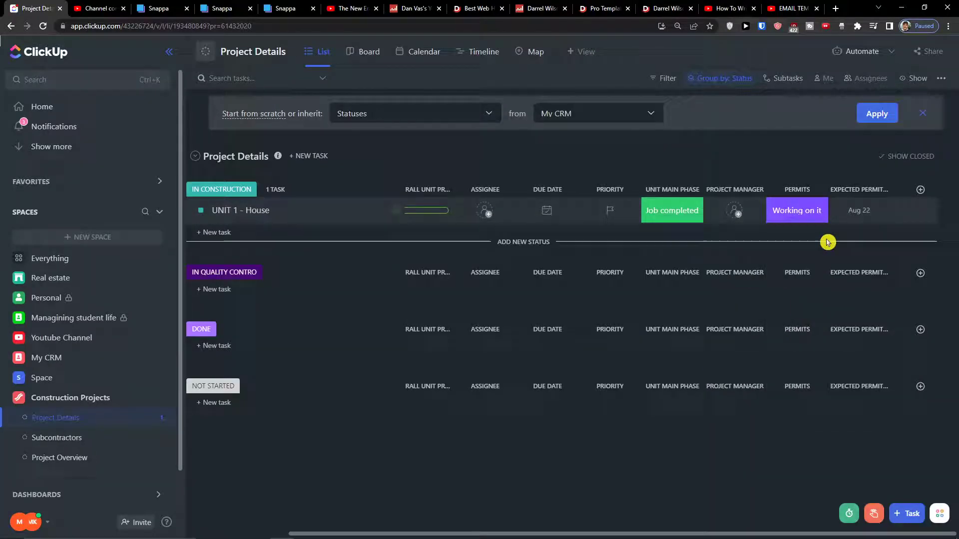
left_click(885, 211)
left_click(857, 216)
left_click(839, 378)
left_click(737, 474)
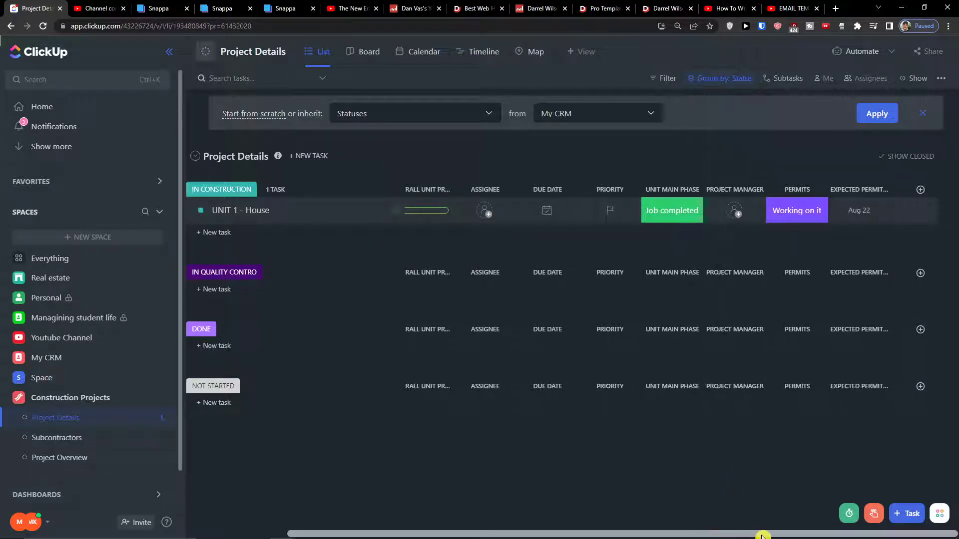
Start a new Dropdown column named foundation with Done as its first option.
left_click(920, 190)
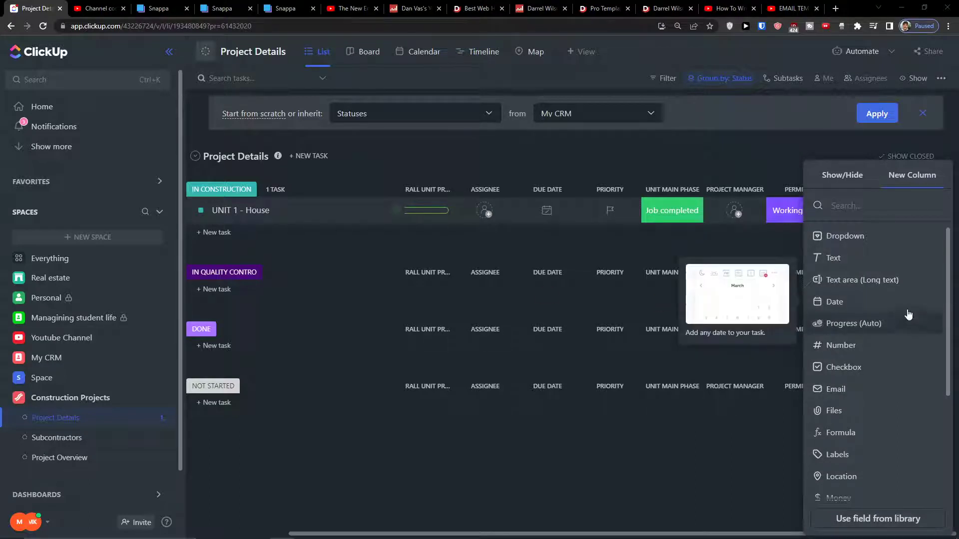
left_click(868, 239)
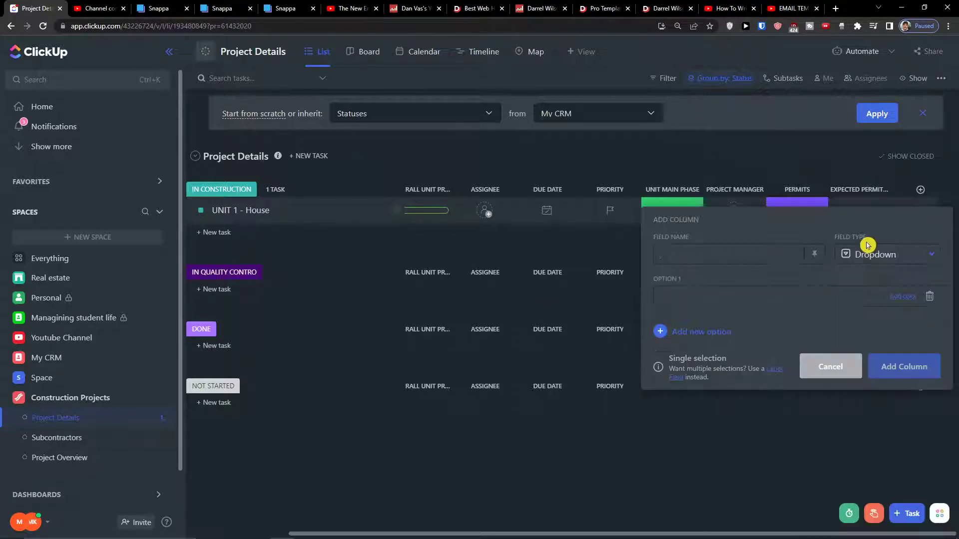
key("BackSpace")
key("BackSpace")
key("BackSpace")
key("BackSpace")
key("BackSpace")
type("Done")
key("Return")
Extend the foundation dropdown with the options Working on IT, Stuck and Planned, and add the column to the list.
type("Wor")
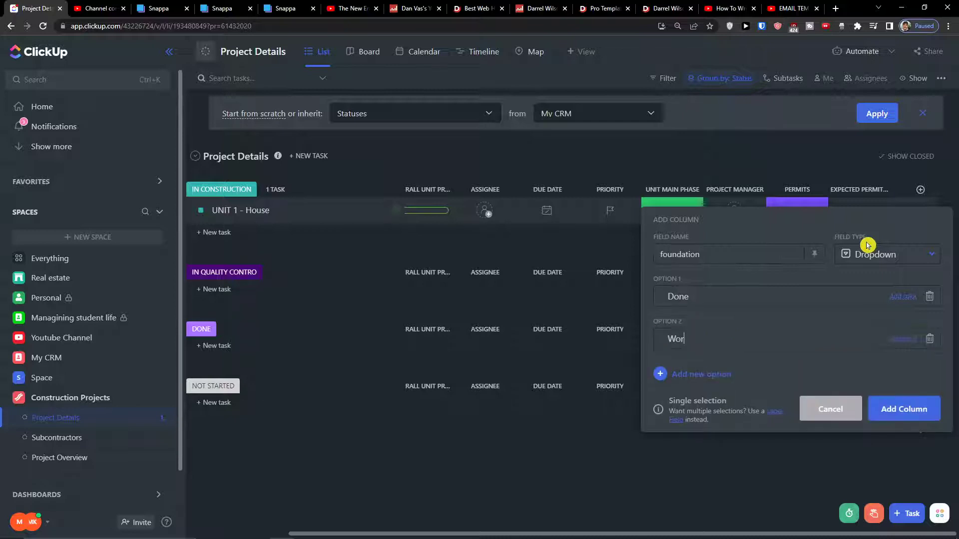
type("king on IT")
key("Return")
type("Stuck")
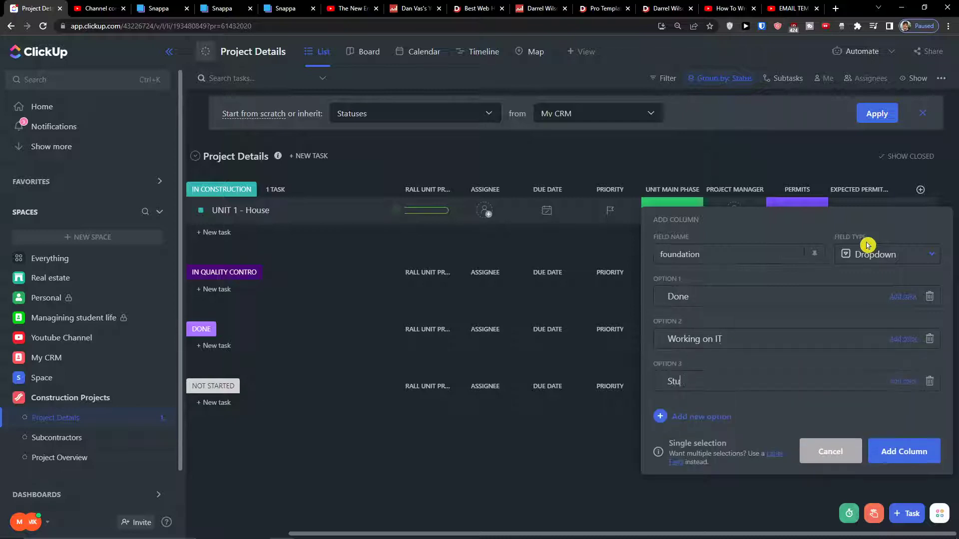
key("Return")
type("Planned")
key("Return")
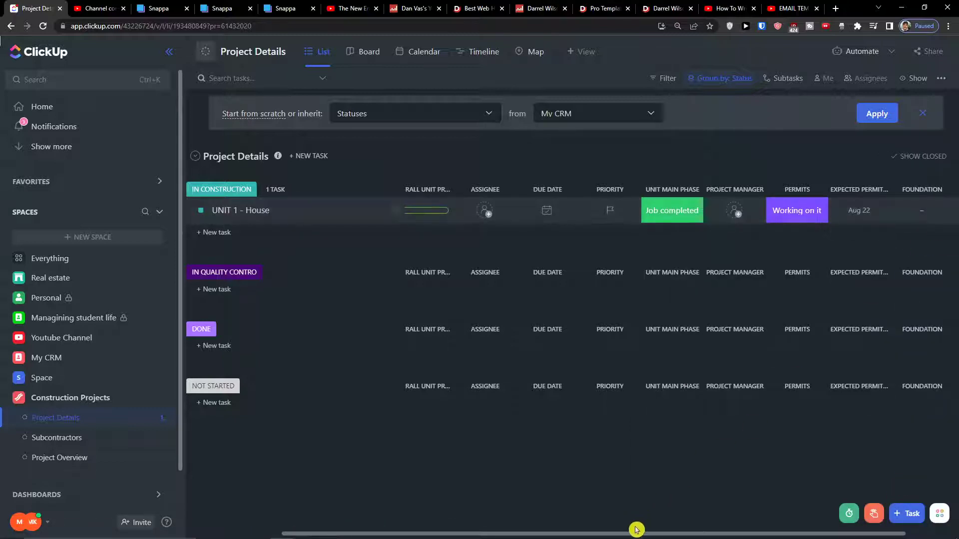
Add a Date column named Foundation Deadline to the Project Details list.
left_click_drag(638, 531, 829, 325)
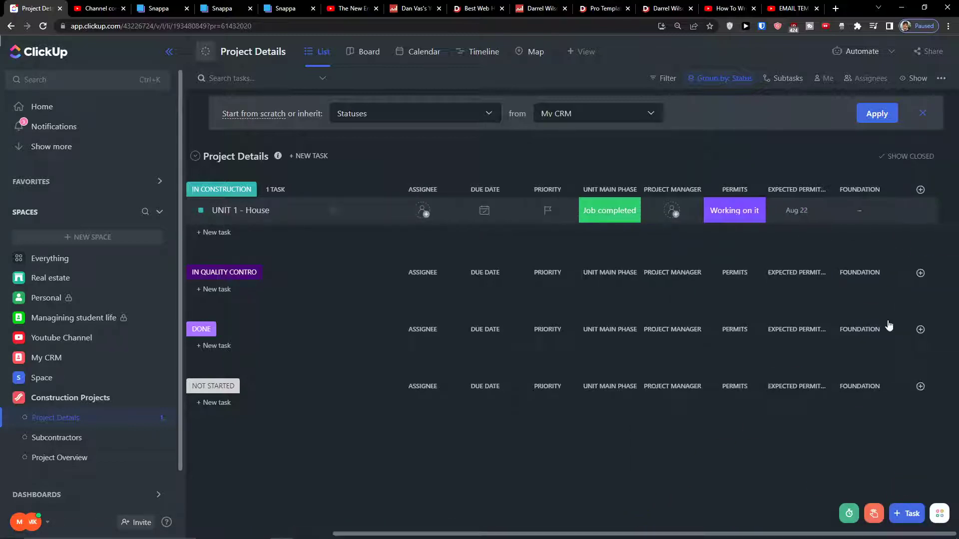
left_click(920, 190)
left_click(869, 301)
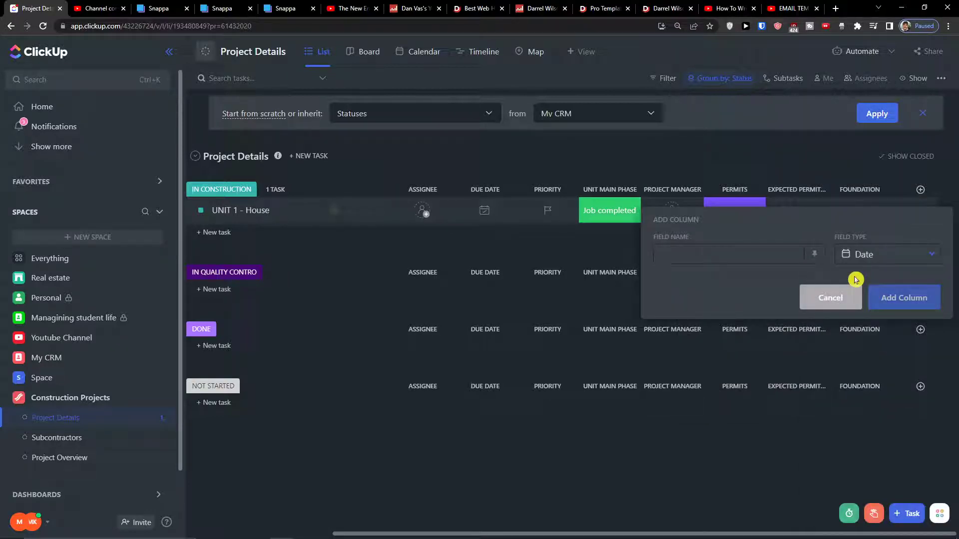
type("Foundation Deadline")
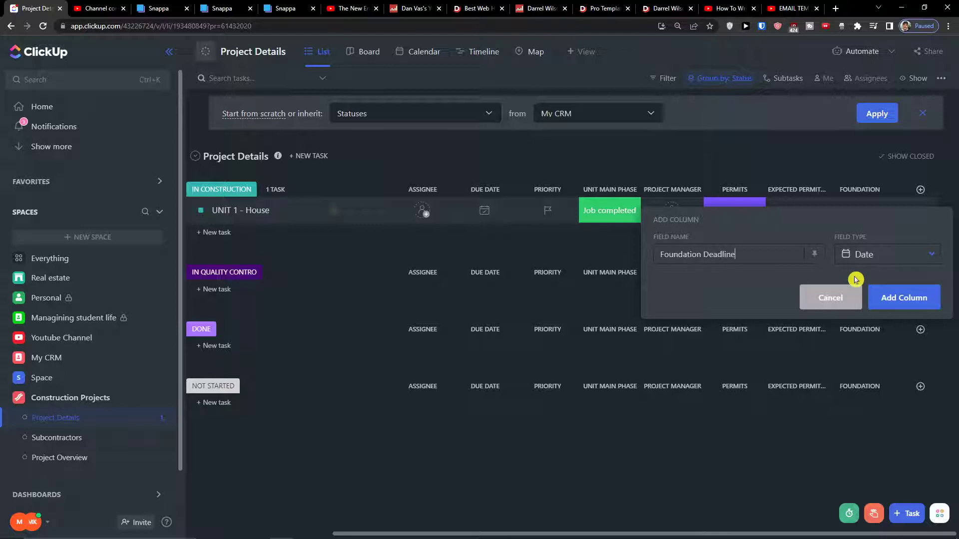
left_click(880, 308)
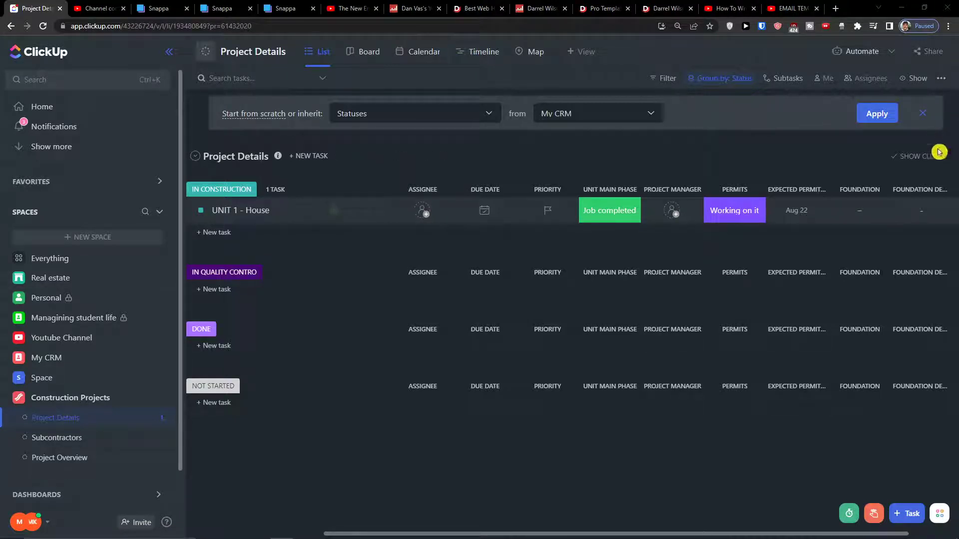
Start a new Dropdown column named framing in the Project Details list with Done as its first option.
scroll(920, 217, "right", 2)
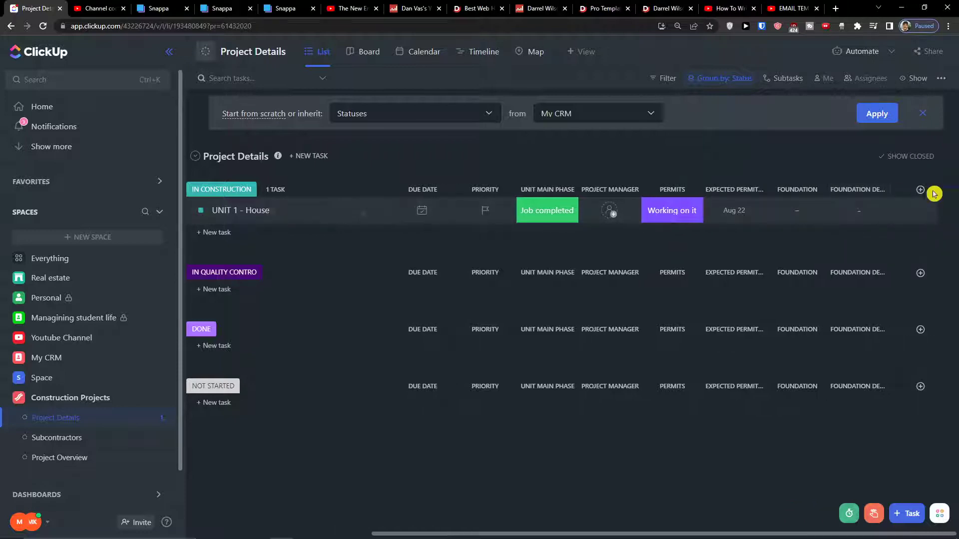
left_click(935, 193)
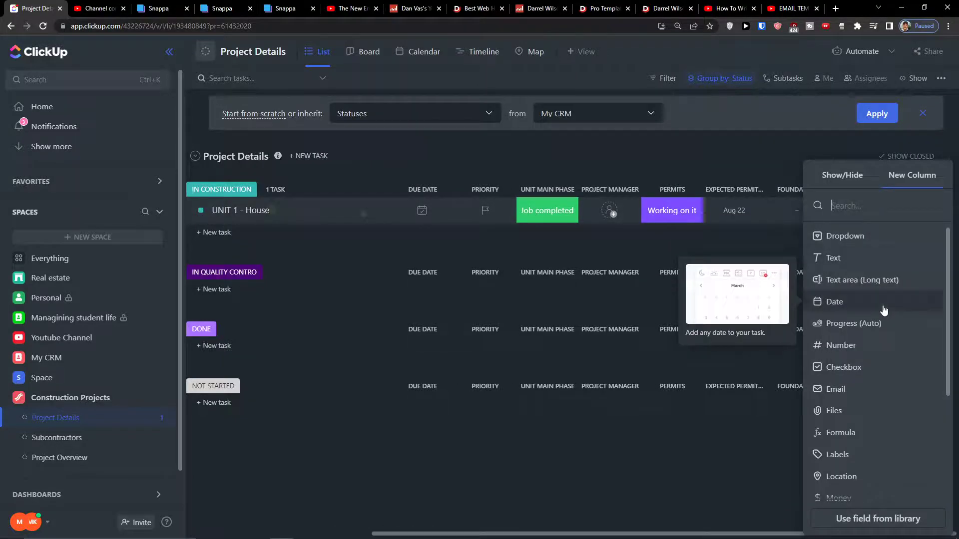
left_click(870, 237)
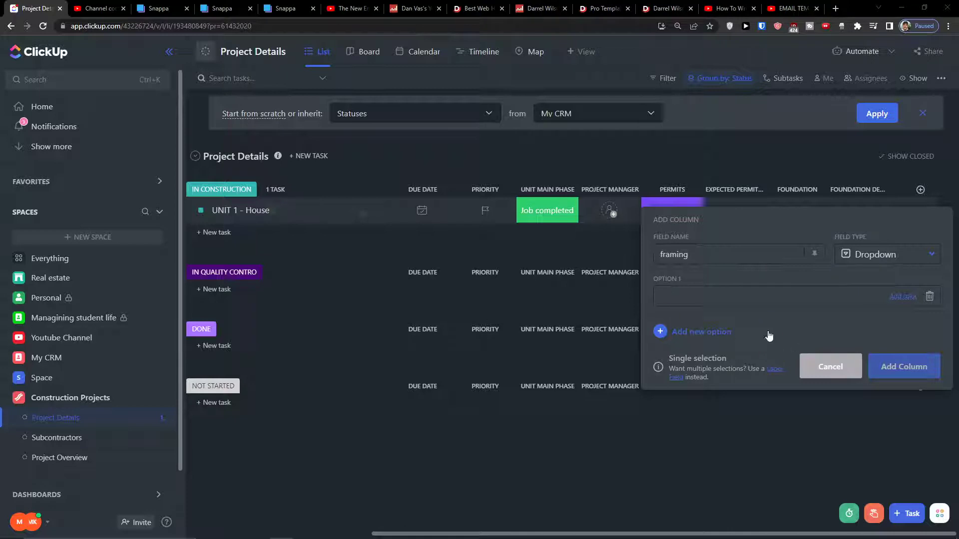
type("Dton")
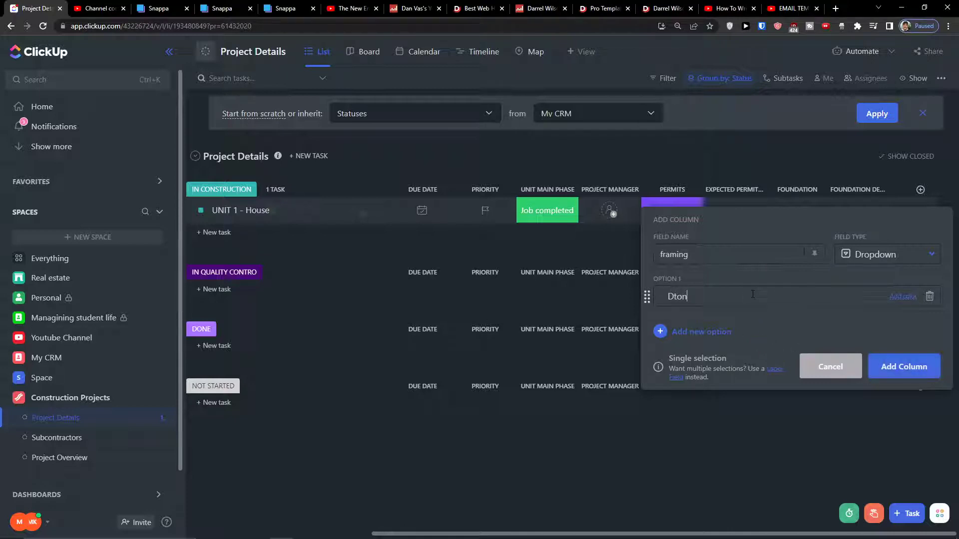
key("BackSpace")
type("Done")
key("Return")
Extend the framing dropdown with the options Working on it, Stuck and Planned, and add the column to the list.
type("Working n")
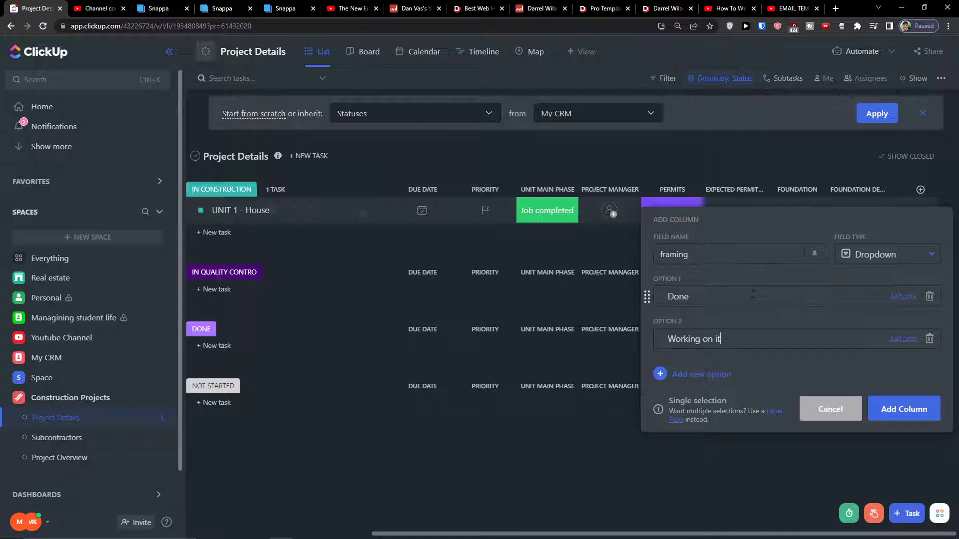
key("Return")
type("Stuck")
key("Return")
type("Planned")
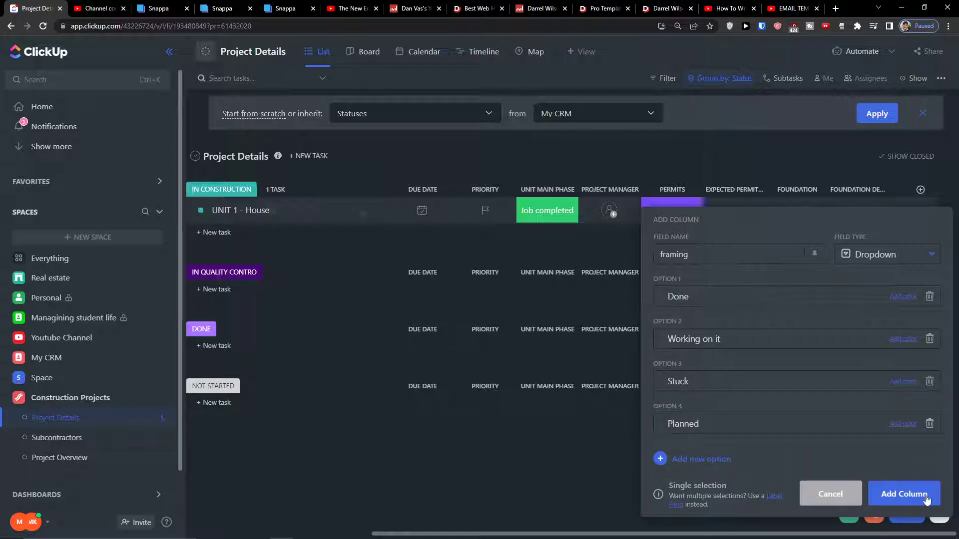
left_click(904, 494)
Duplicate the Foundation Deadline column and move the copy behind the framing column.
left_click(671, 530)
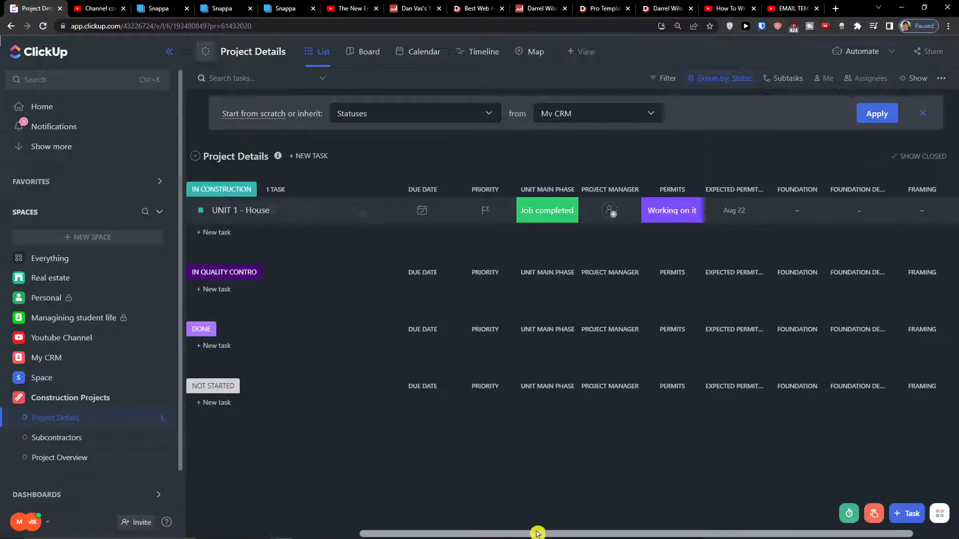
left_click_drag(538, 531, 620, 537)
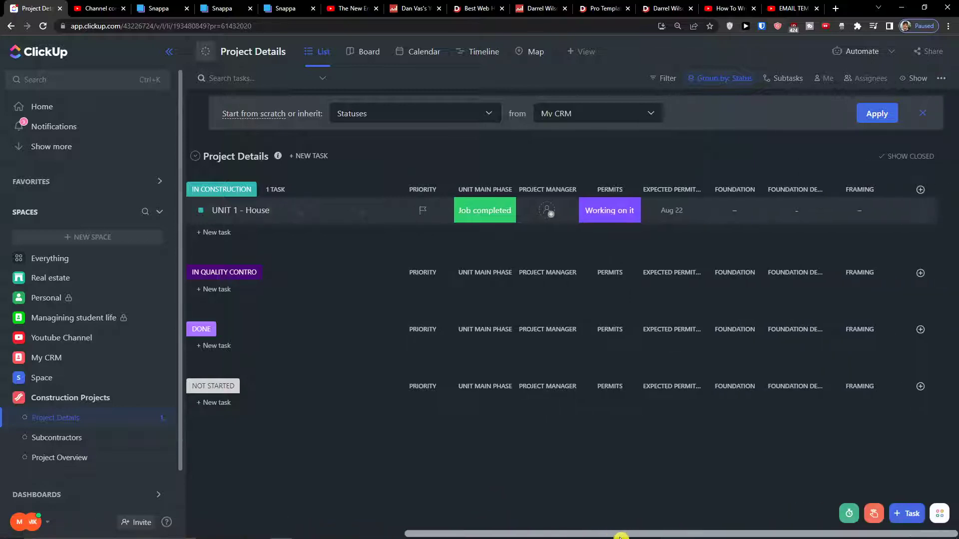
left_click(817, 194)
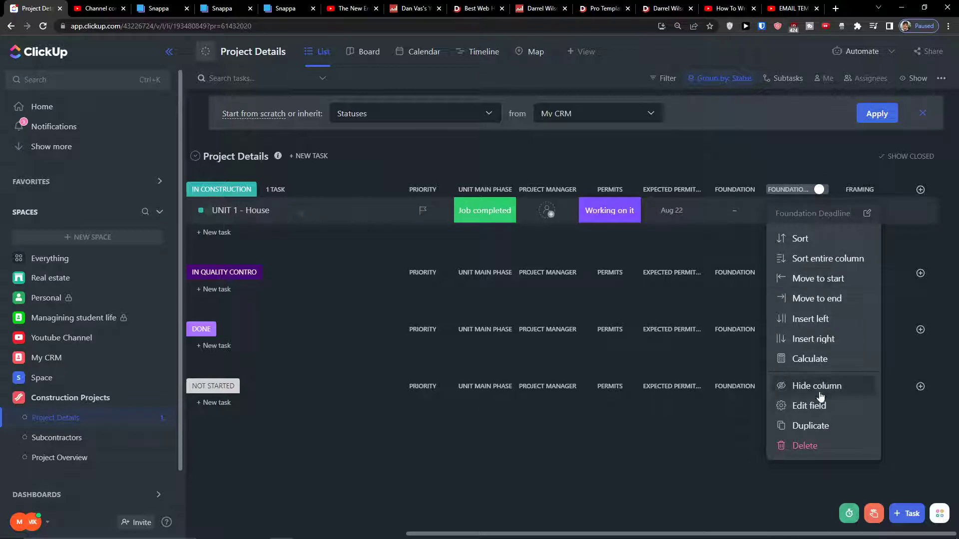
left_click(815, 424)
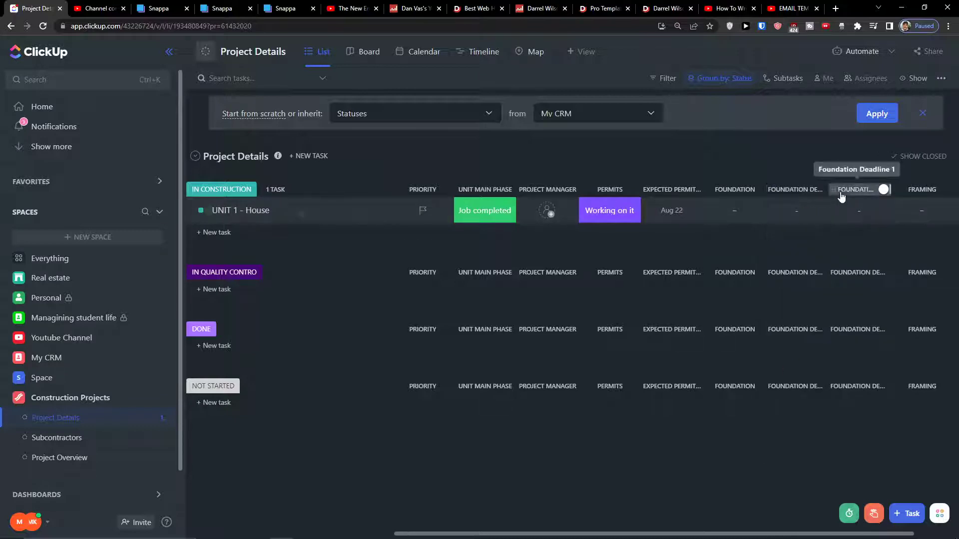
mouse_move(903, 194)
left_mouse_down()
mouse_move(931, 193)
mouse_move(903, 193)
left_mouse_up()
Rename the copied Foundation Deadline 1 column as Framing Deadline and save the field.
left_click(915, 190)
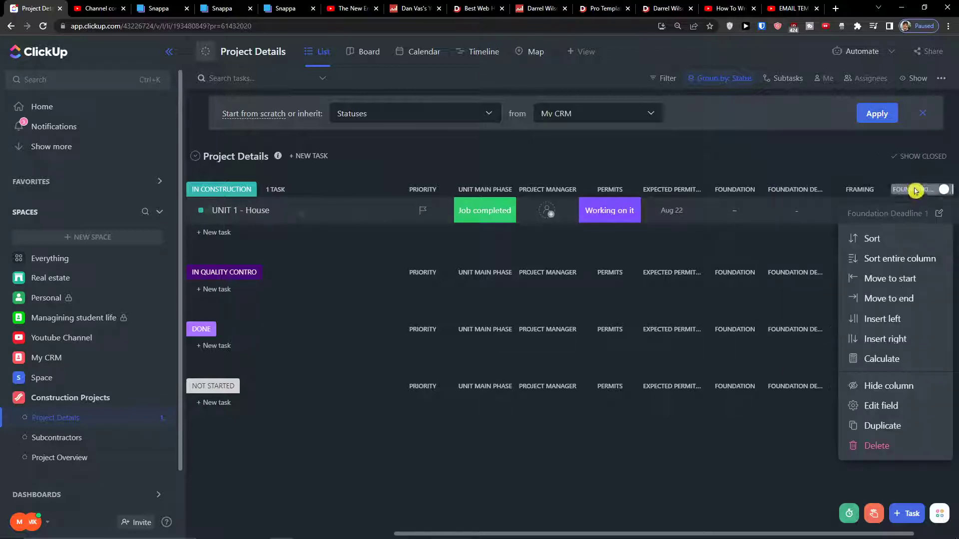
left_click(867, 405)
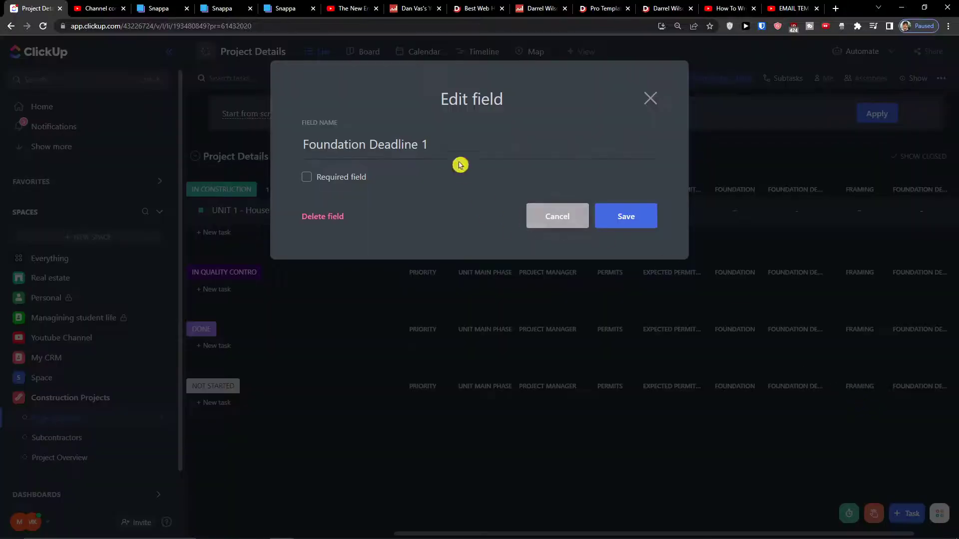
key("ctrl+a")
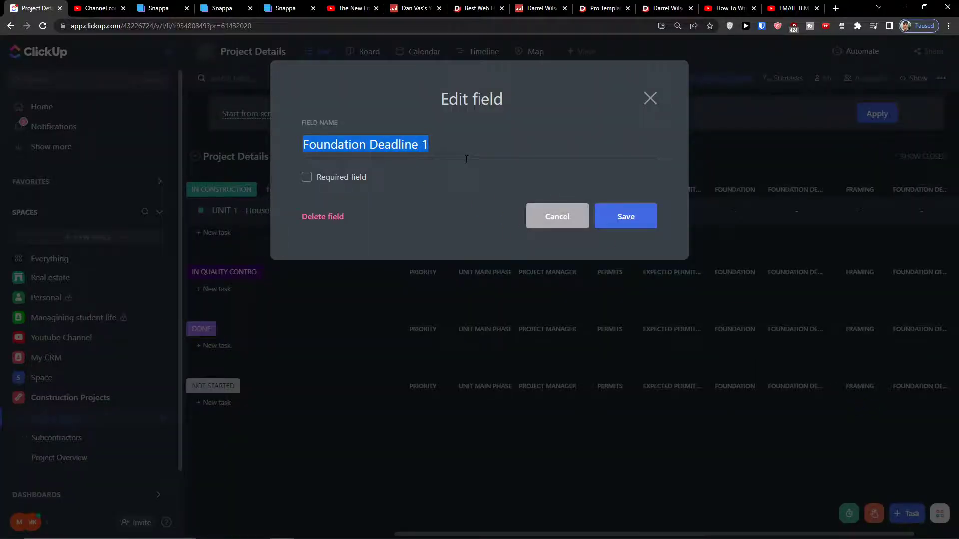
type("Framing Deadline")
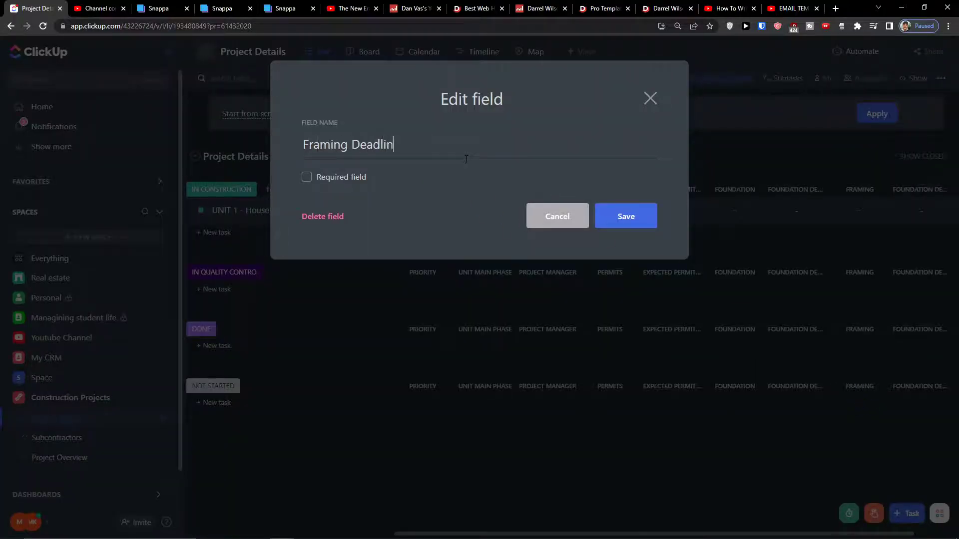
left_click(632, 217)
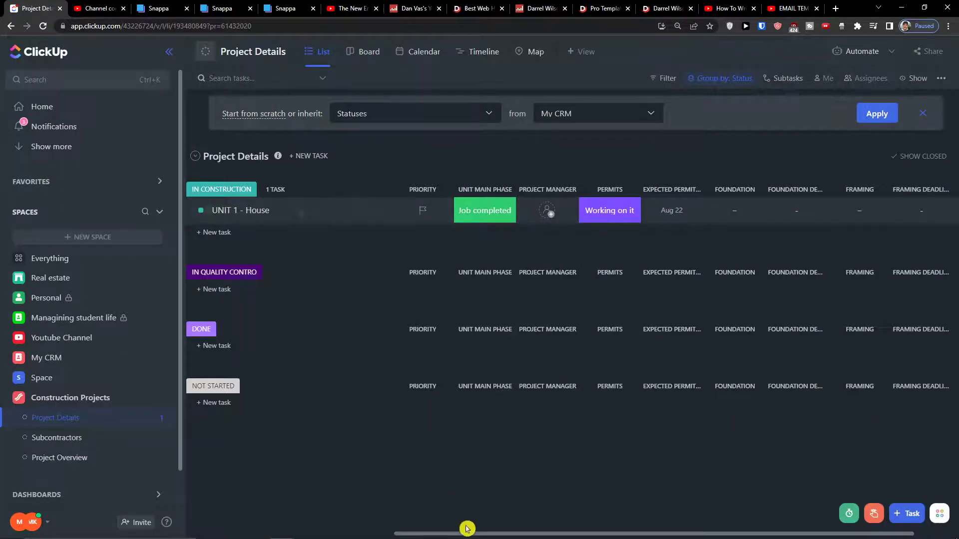
Duplicate the framing column and move the copy behind the Framing Deadline column.
left_click_drag(467, 533, 509, 534)
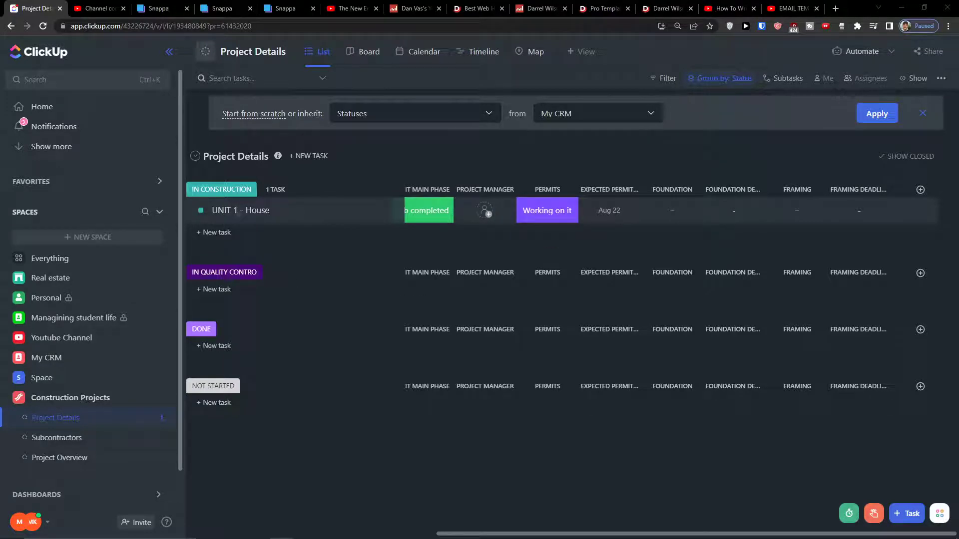
left_click(744, 215)
left_click(819, 215)
left_click(810, 215)
right_click(798, 198)
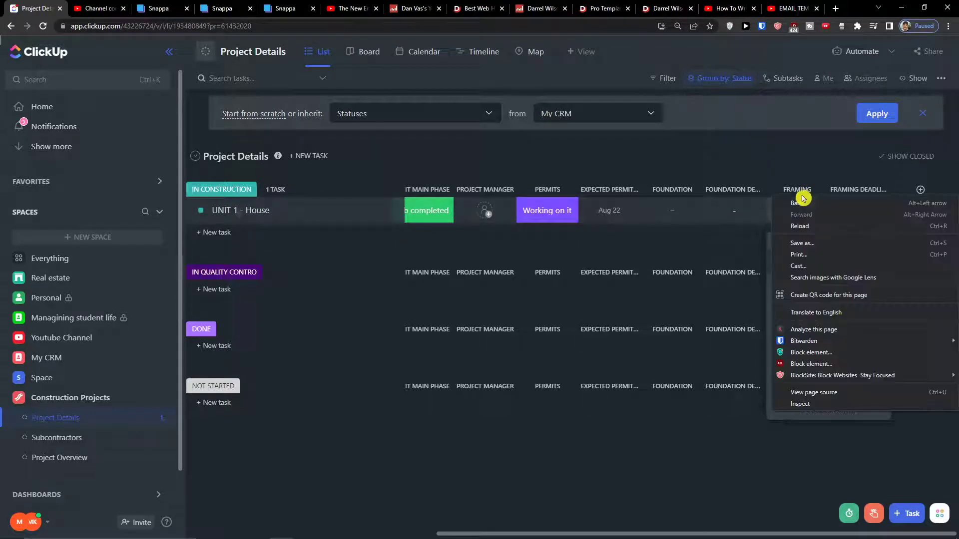
left_click(792, 171)
left_click(789, 190)
left_click(797, 406)
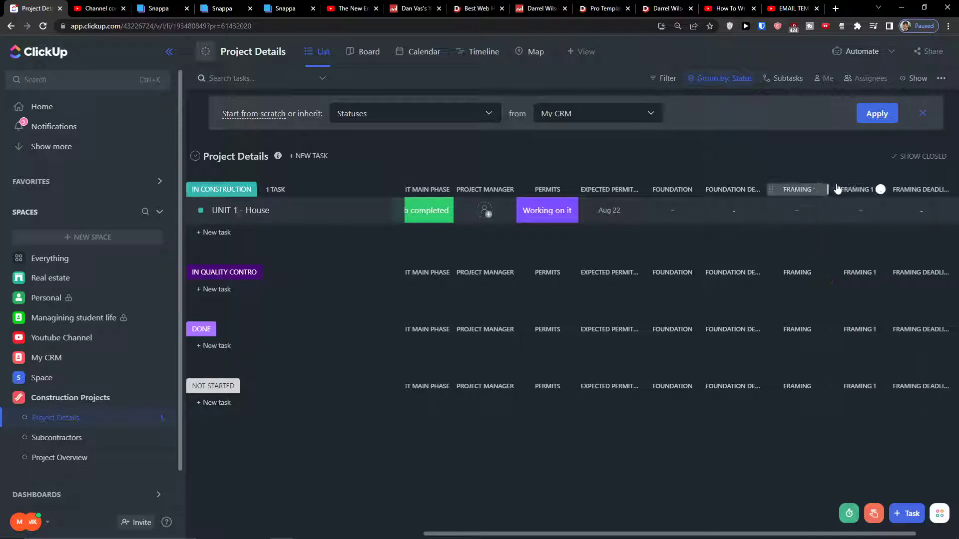
left_click_drag(851, 192, 914, 194)
Edit the copied framing 1 field and change its name to Roof and Siding.
left_click(912, 194)
left_click(911, 194)
left_click(911, 194)
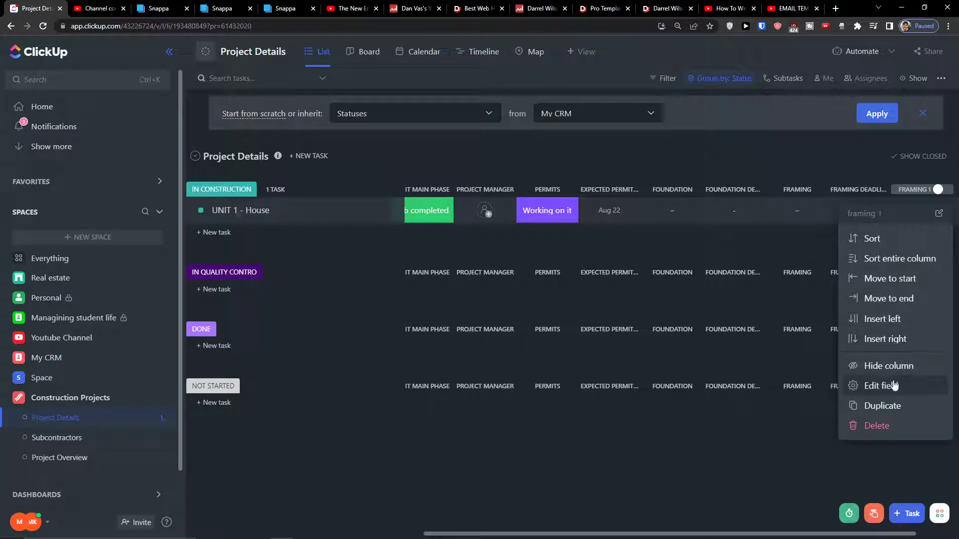
left_click(874, 397)
triple_click(371, 142)
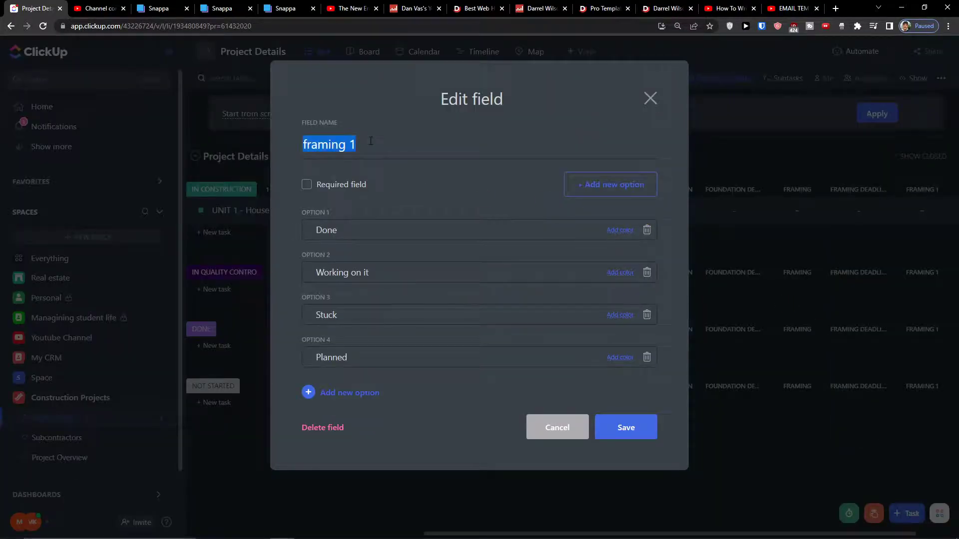
type("Roof and Siding")
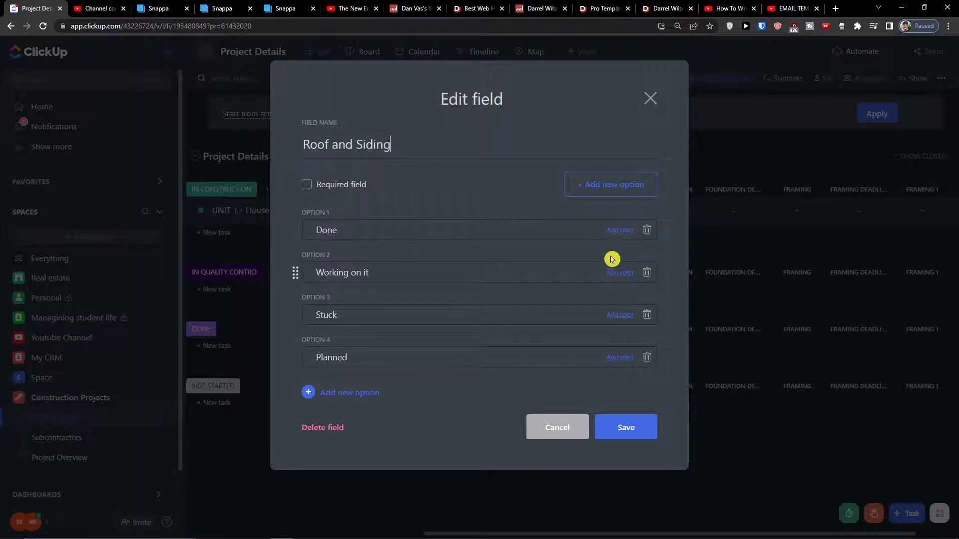
Color the Working on it option of the Roof and Siding field light blue and save the field.
left_click(620, 272)
left_click(610, 333)
left_click(624, 427)
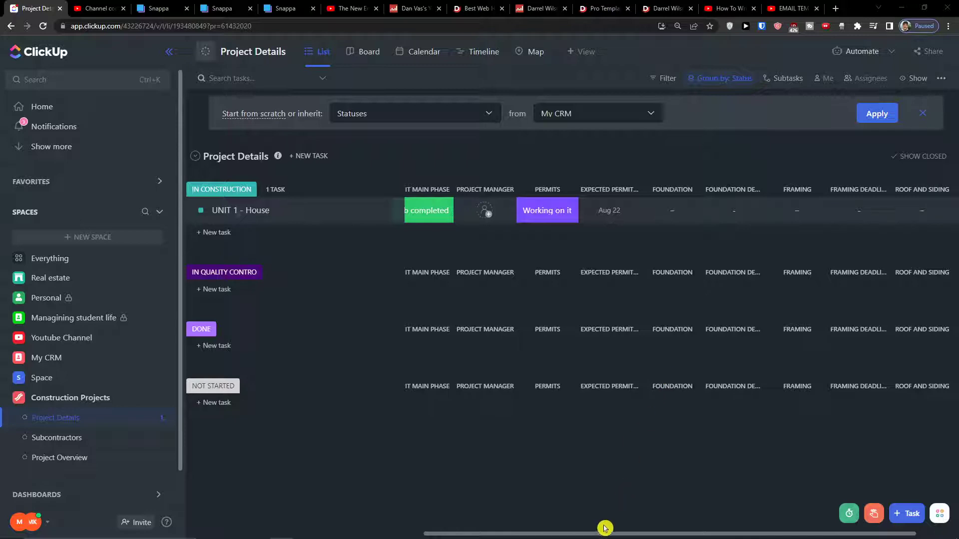
left_click_drag(602, 533, 650, 533)
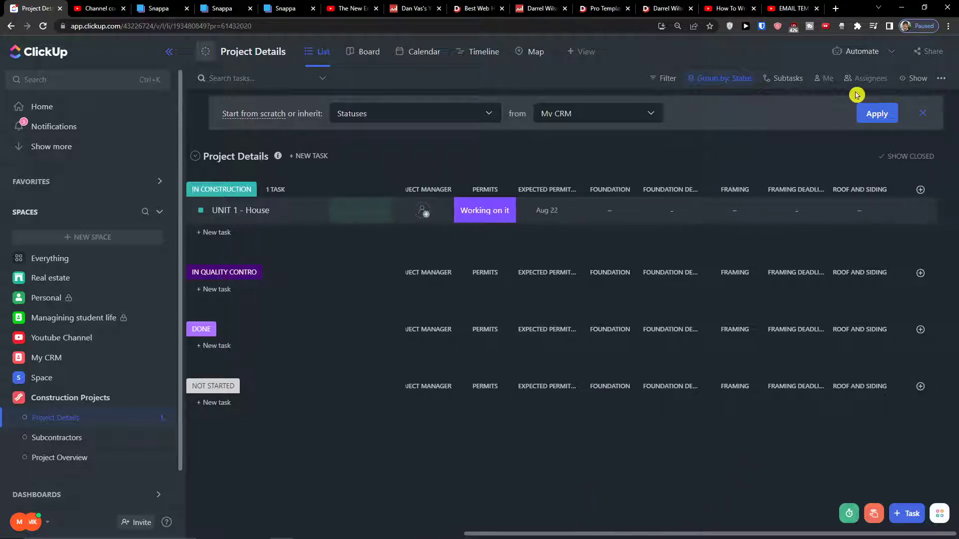
left_click(921, 190)
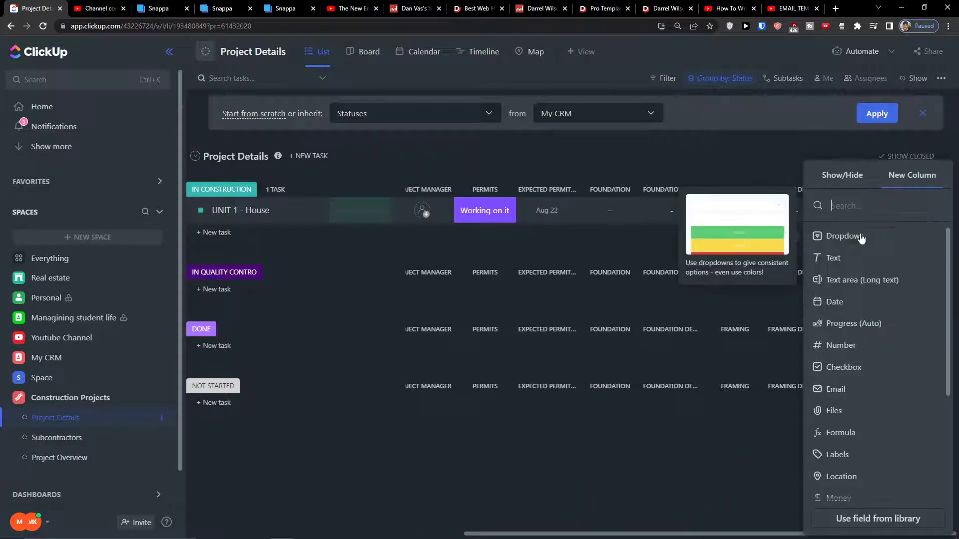
left_click(727, 142)
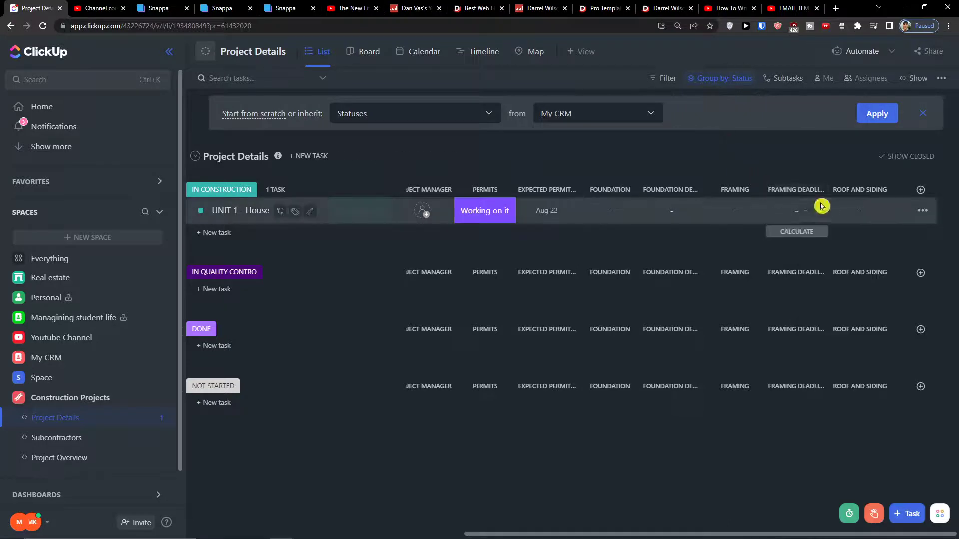
right_click(856, 215)
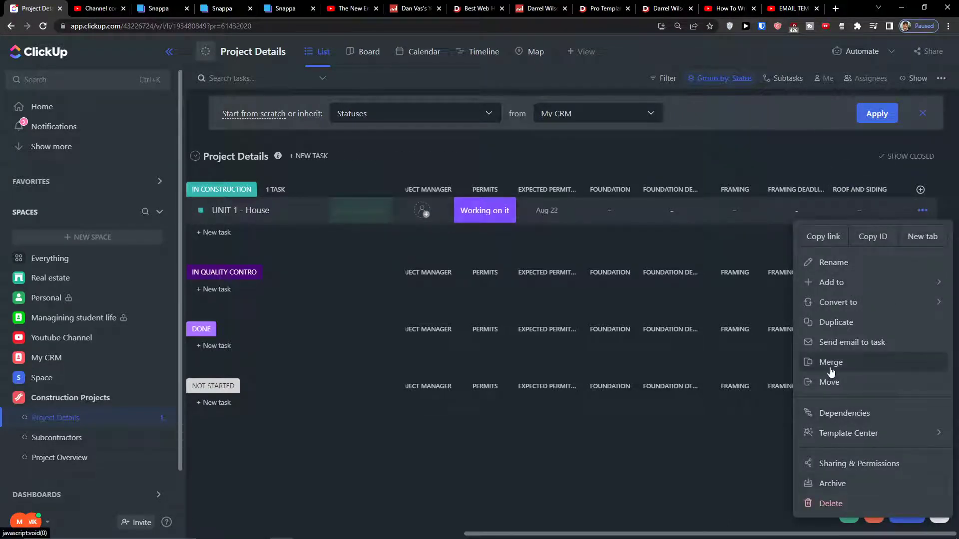
left_click(839, 322)
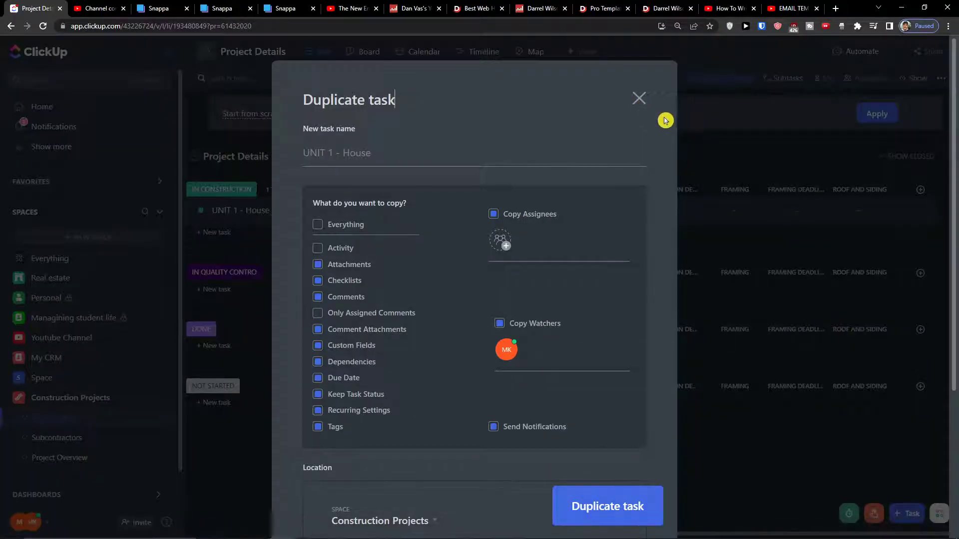
left_click(643, 102)
Duplicate the Roof and Siding column three times in the Project Details list.
left_click(880, 189)
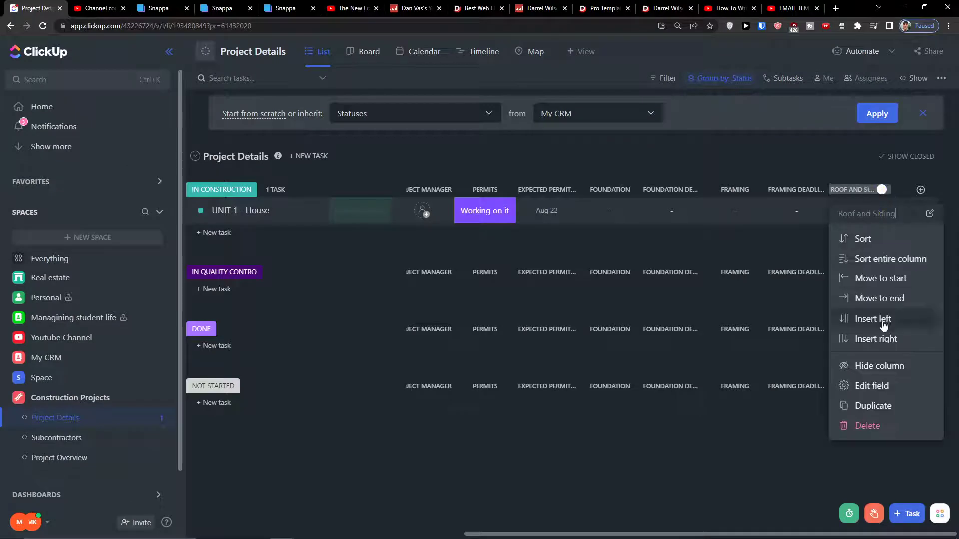
left_click(877, 402)
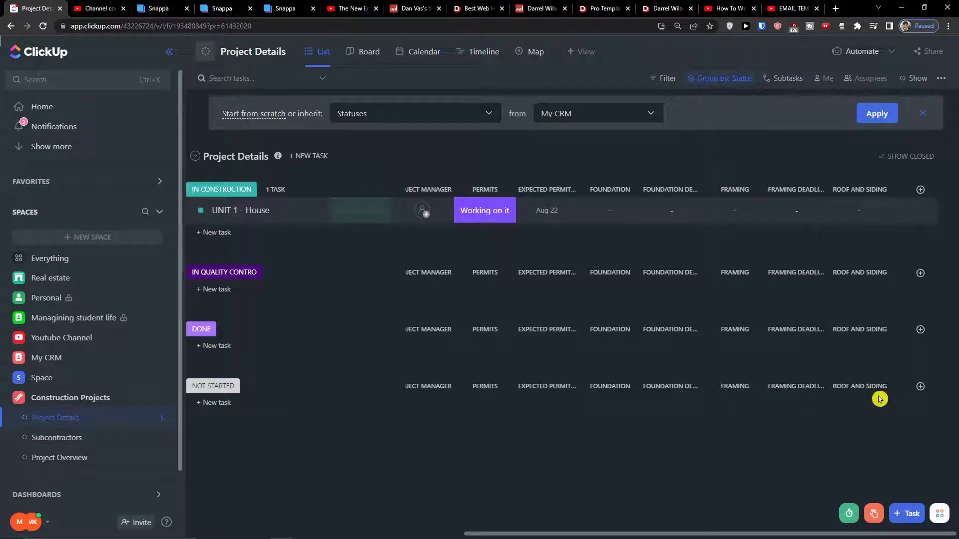
left_click(880, 190)
left_click(872, 405)
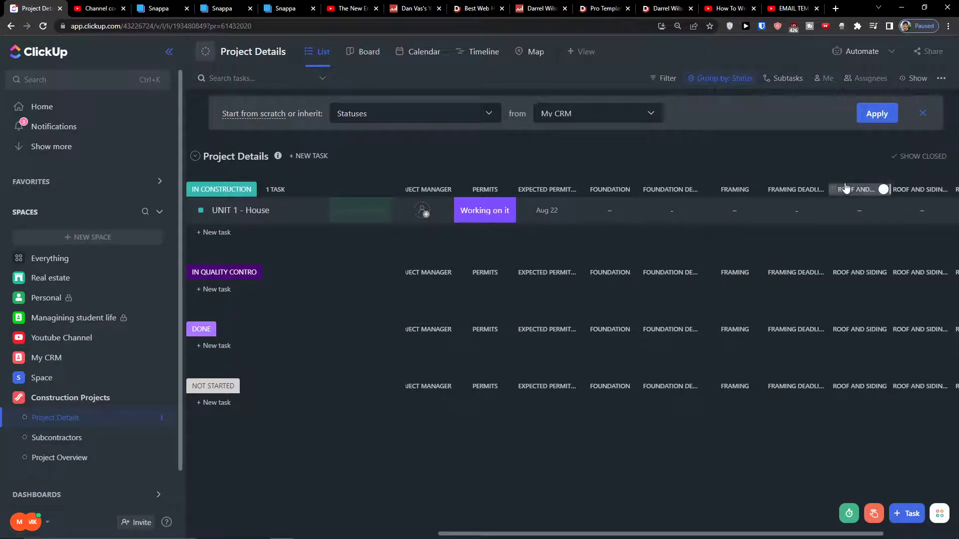
left_click(881, 189)
left_click(889, 412)
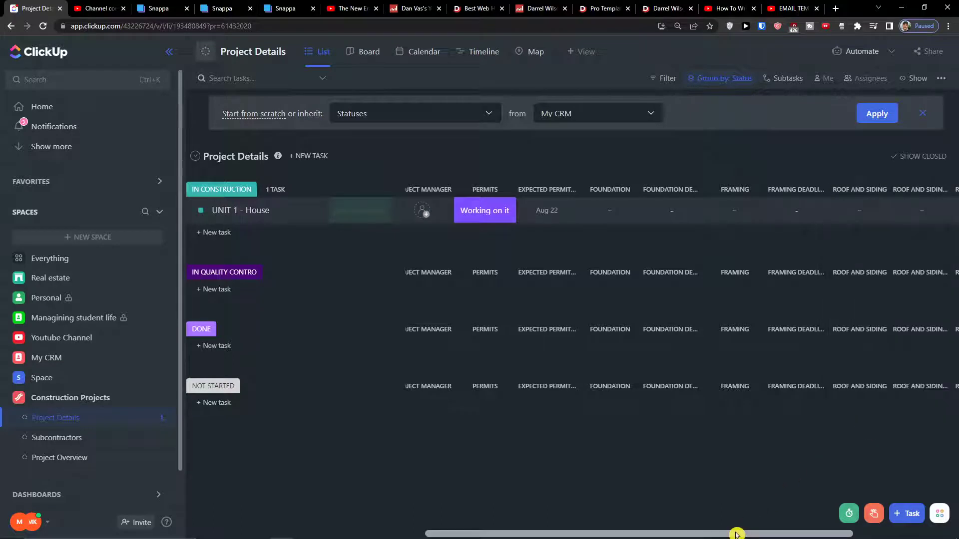
Rename the Roof and Siding 3 field to interior and save it.
left_click_drag(736, 535, 833, 530)
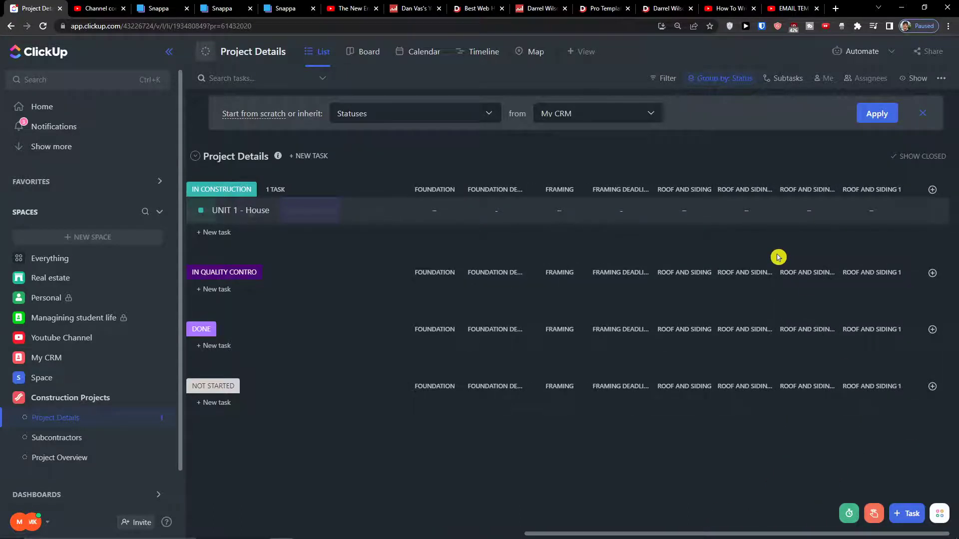
left_click(767, 190)
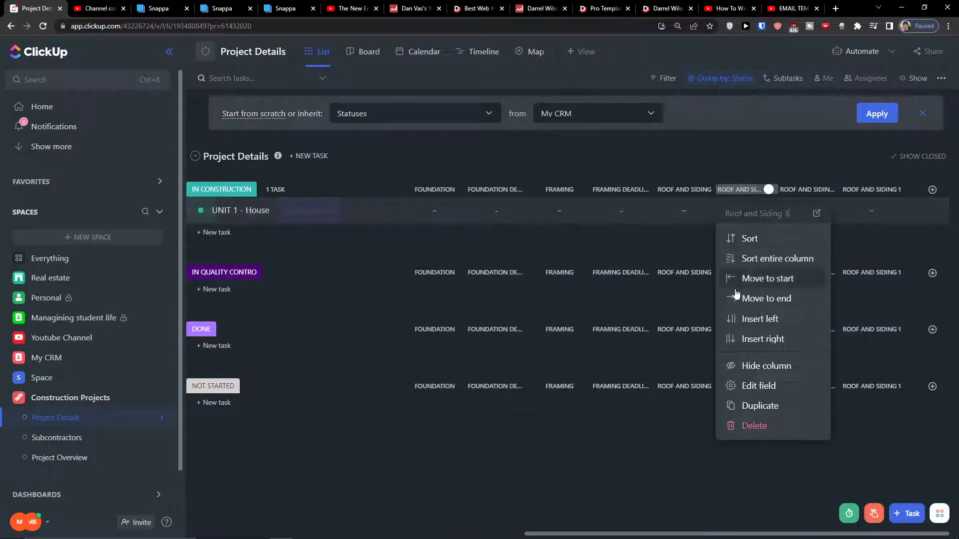
left_click(747, 219)
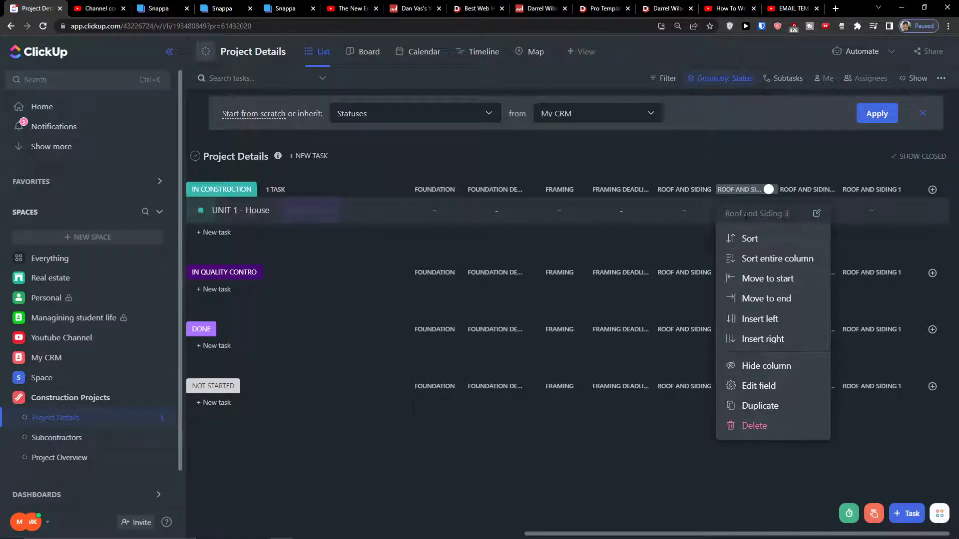
left_click(750, 386)
triple_click(359, 143)
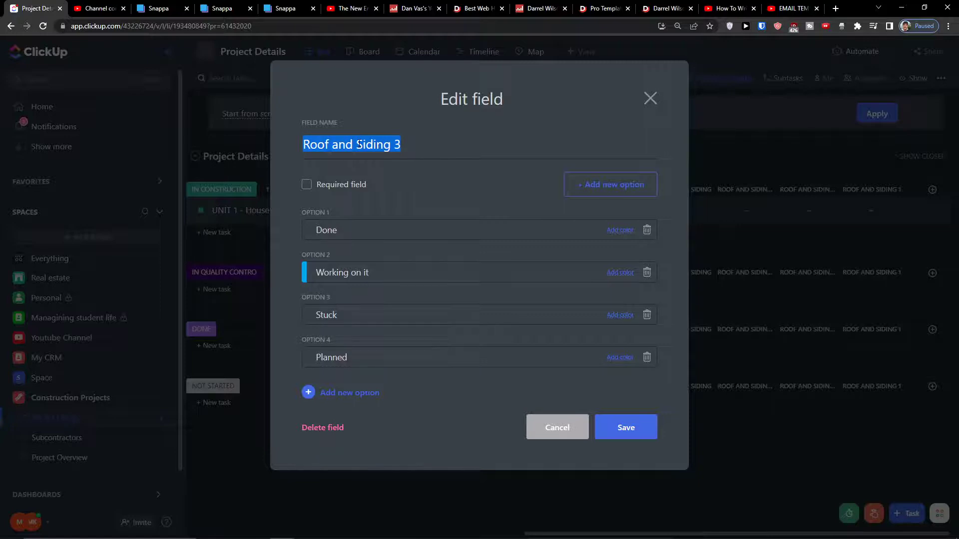
type("interior")
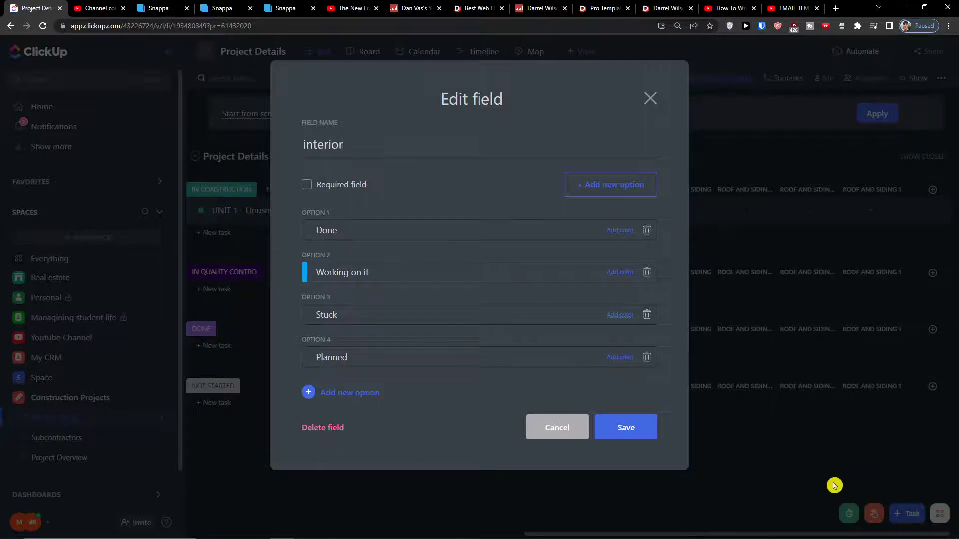
left_click(652, 428)
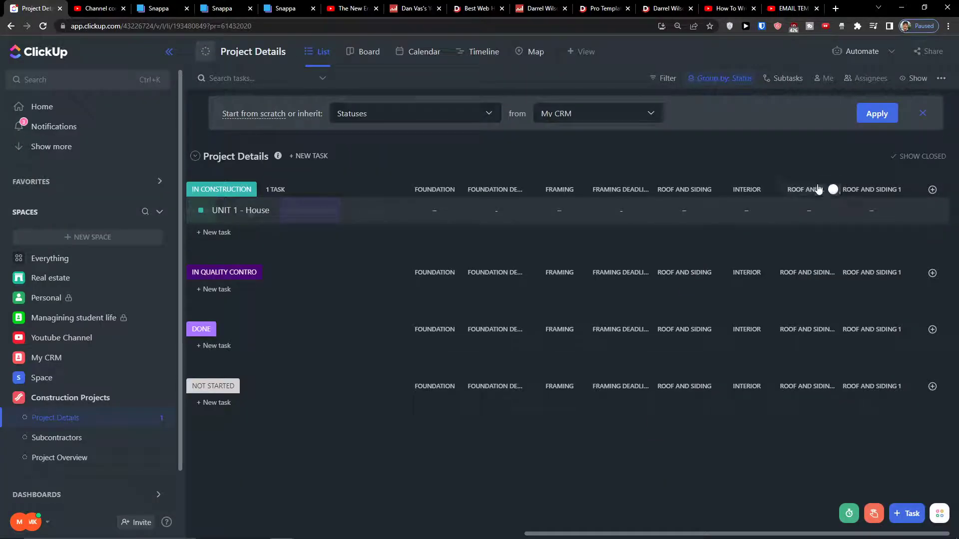
Change the name of the Roof and Siding 2 field to Exterior paint and save it.
left_click(814, 190)
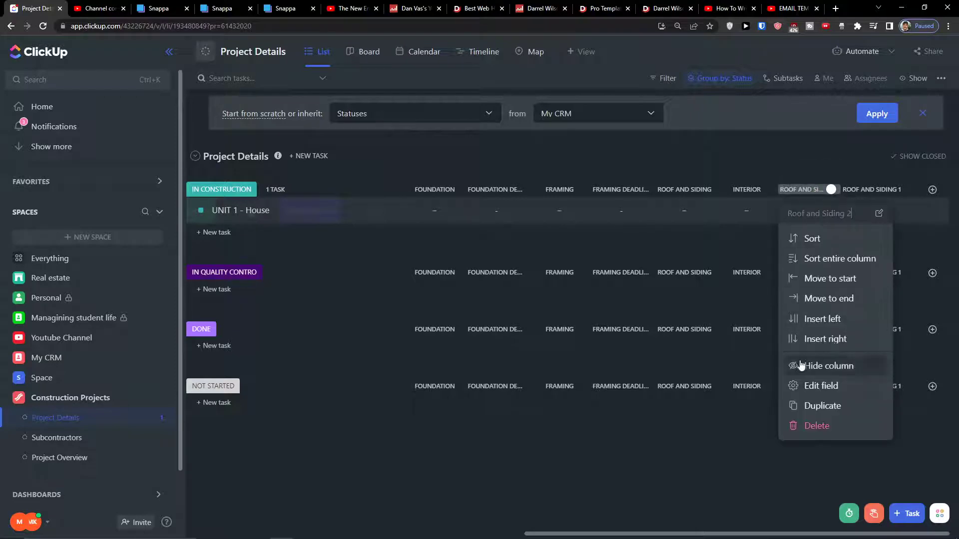
left_click(815, 386)
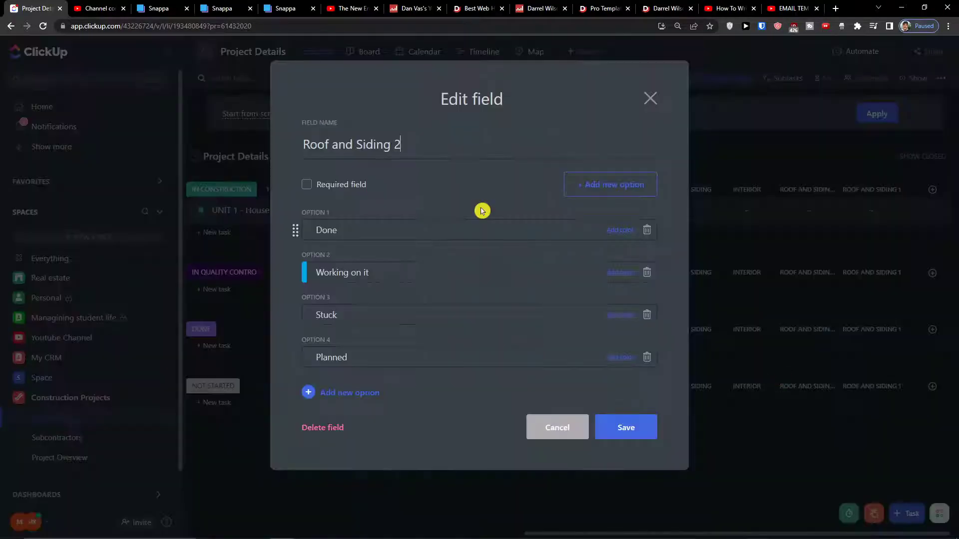
triple_click(401, 144)
type("Exterior paint")
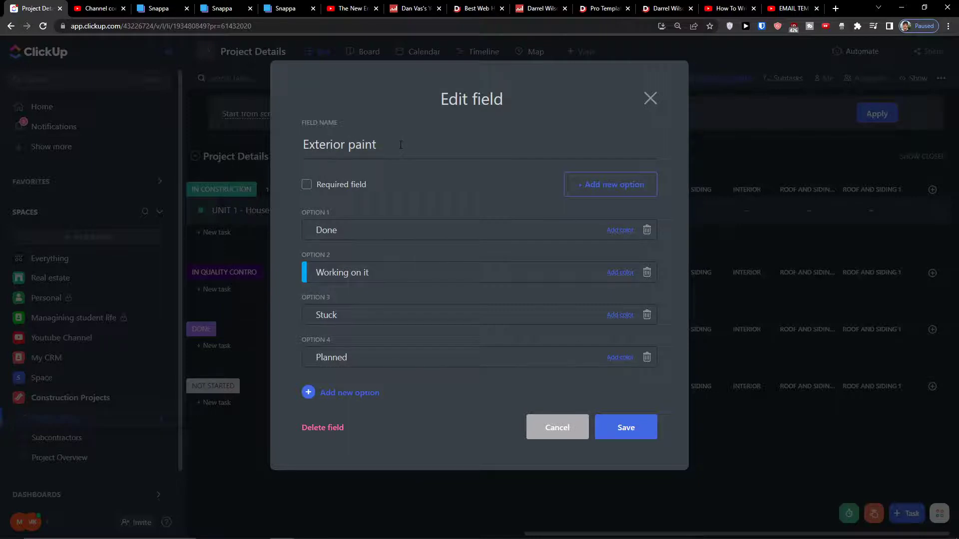
left_click(623, 426)
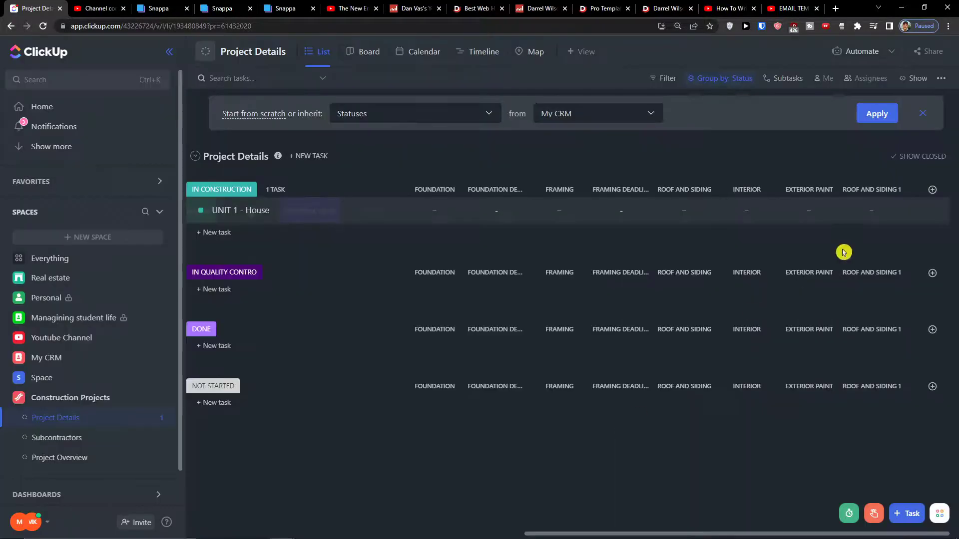
Edit the Roof and Siding 1 field, name it Cabinets and save the change.
left_click(854, 194)
right_click(854, 194)
left_click(865, 192)
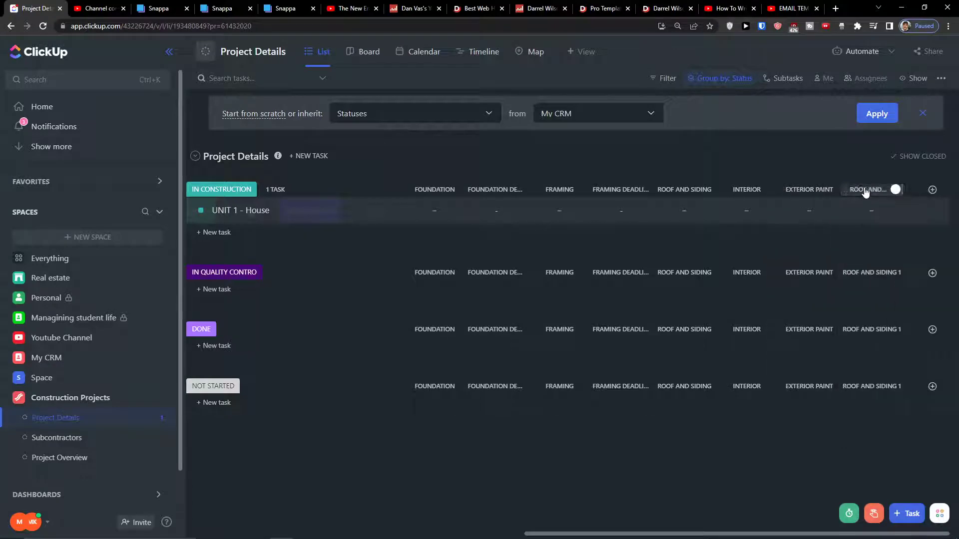
left_click(866, 192)
left_click(859, 384)
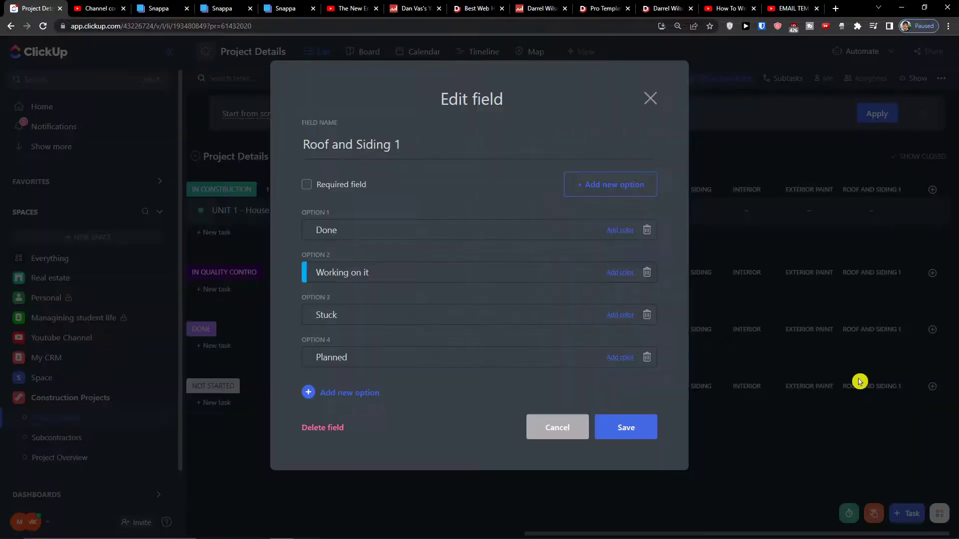
key("ctrl+a")
type("Cabin")
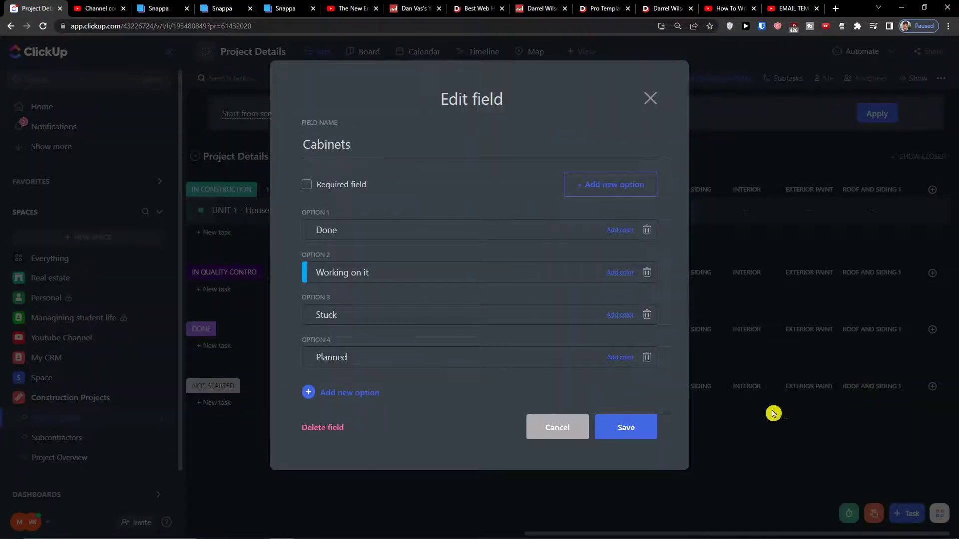
left_click(658, 426)
Check the selectable options in the Cabinets, Exterior paint and Interior cells of the UNIT 1 - House task without choosing any.
left_click(859, 210)
left_click(842, 212)
left_click(836, 212)
left_click(771, 216)
left_click(758, 219)
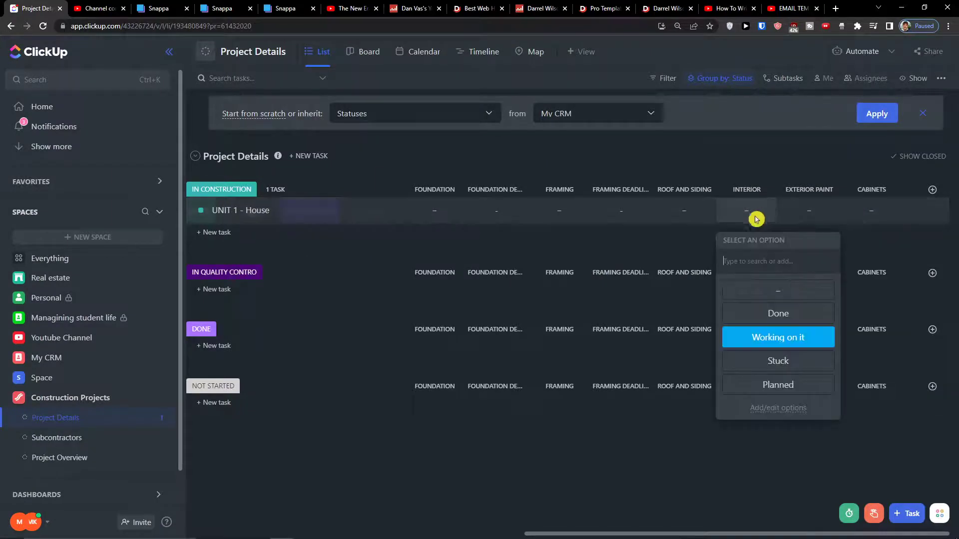
left_click(515, 477)
Add a Relationship column named Link To Subcontractors, related to tasks from the Subcontractors list in Construction Projects.
left_click_drag(582, 533, 612, 532)
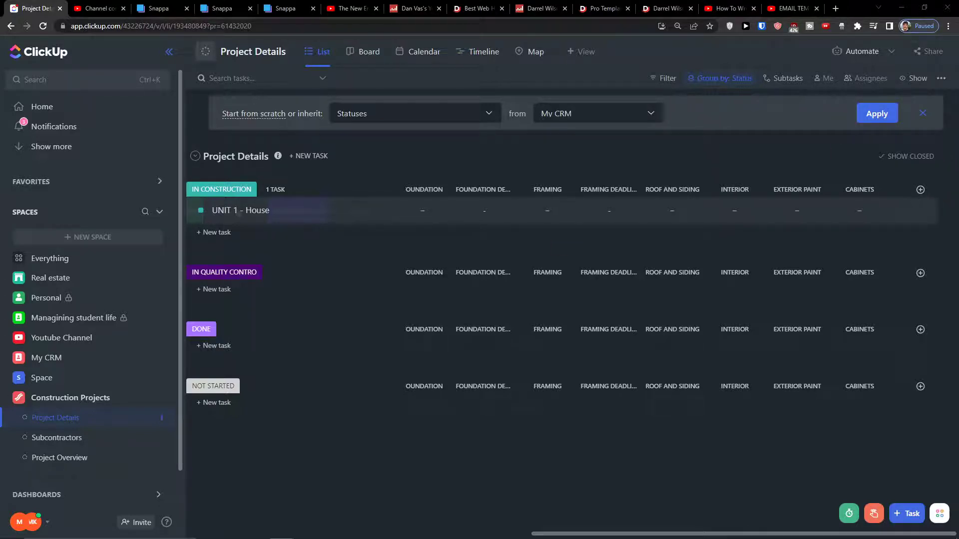
left_click(920, 190)
scroll(931, 325, "down", 5)
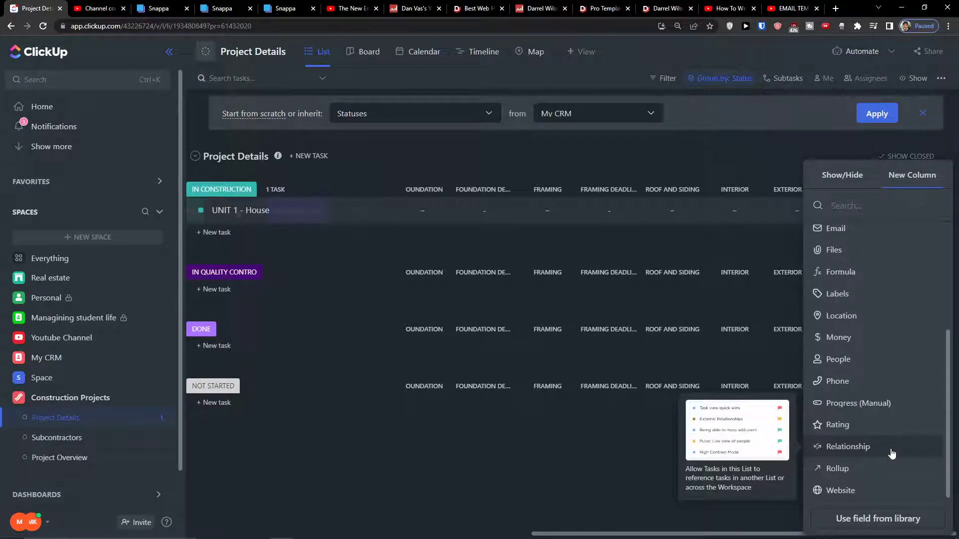
left_click(849, 447)
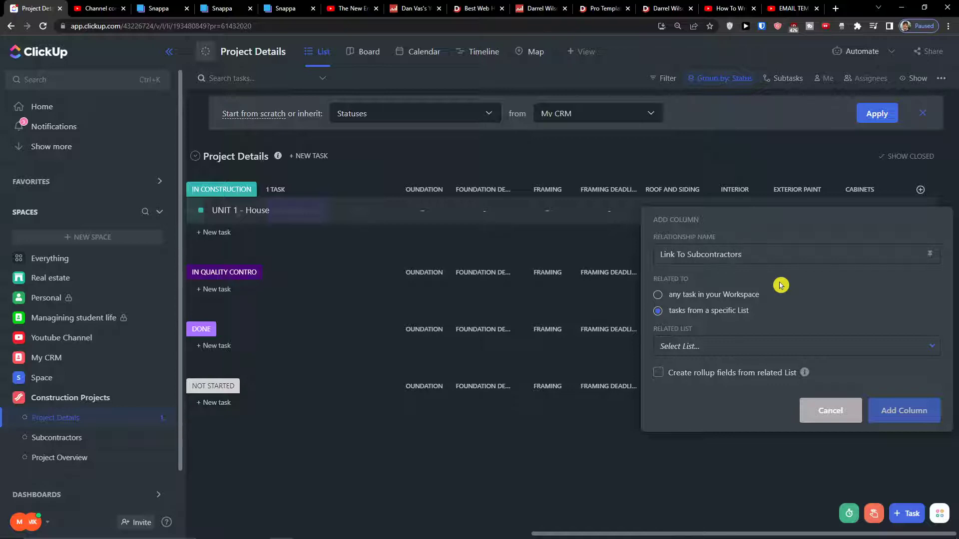
left_click(715, 349)
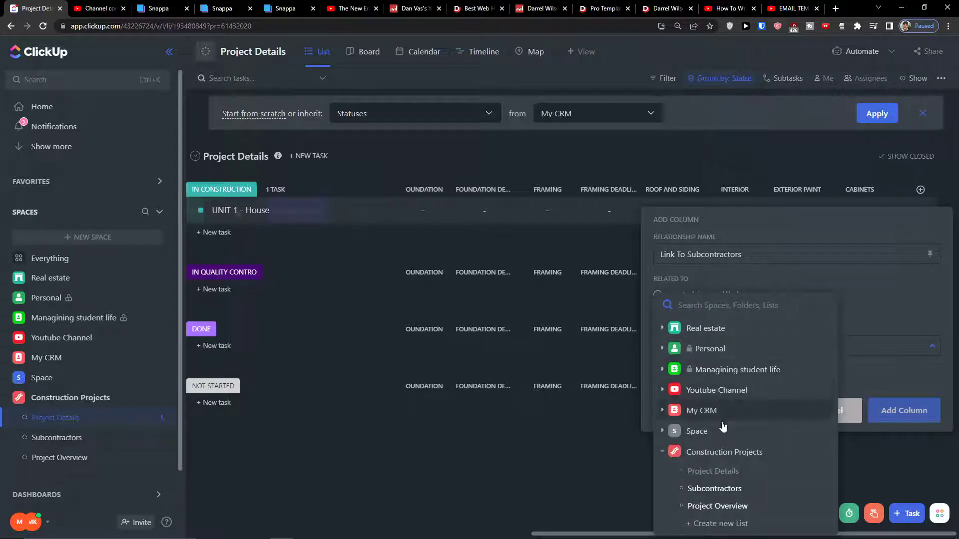
left_click(726, 489)
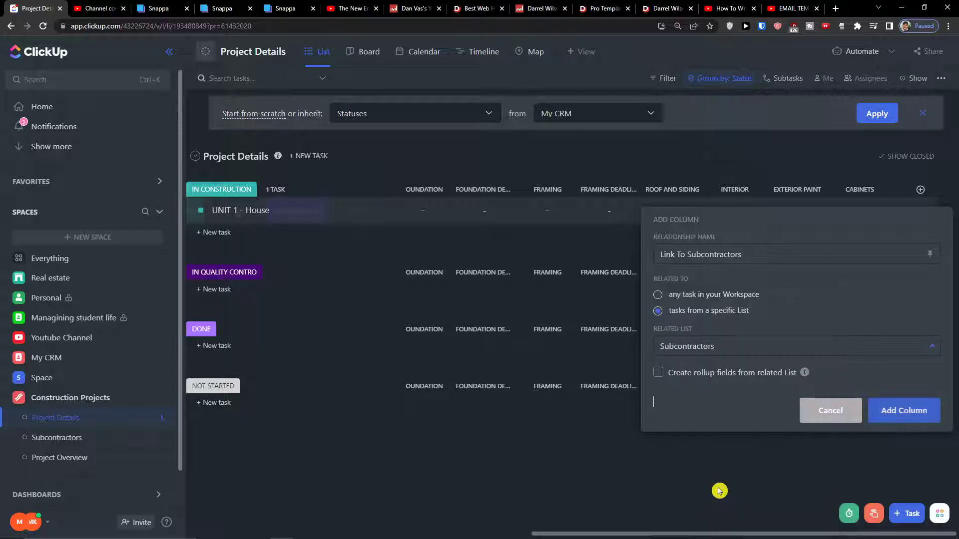
left_click(705, 352)
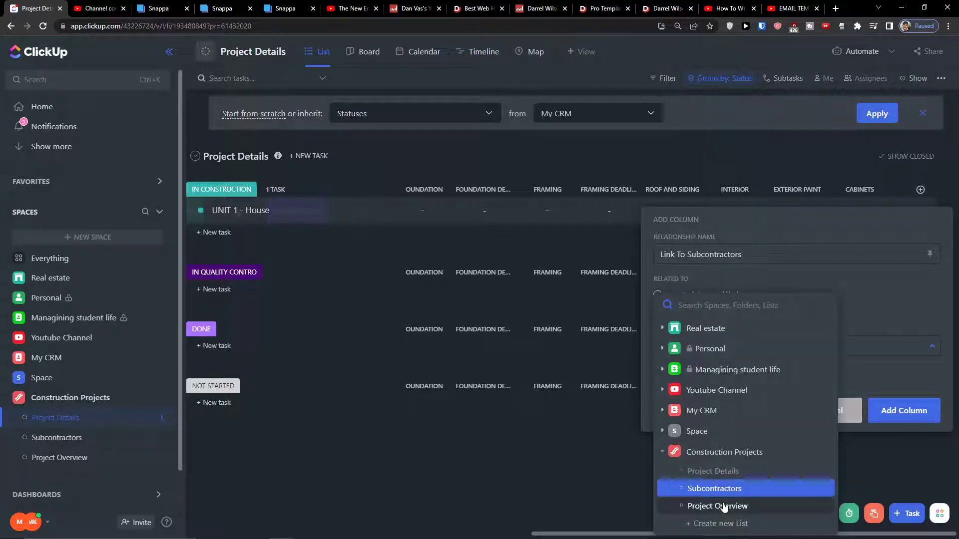
left_click(727, 490)
left_click(709, 346)
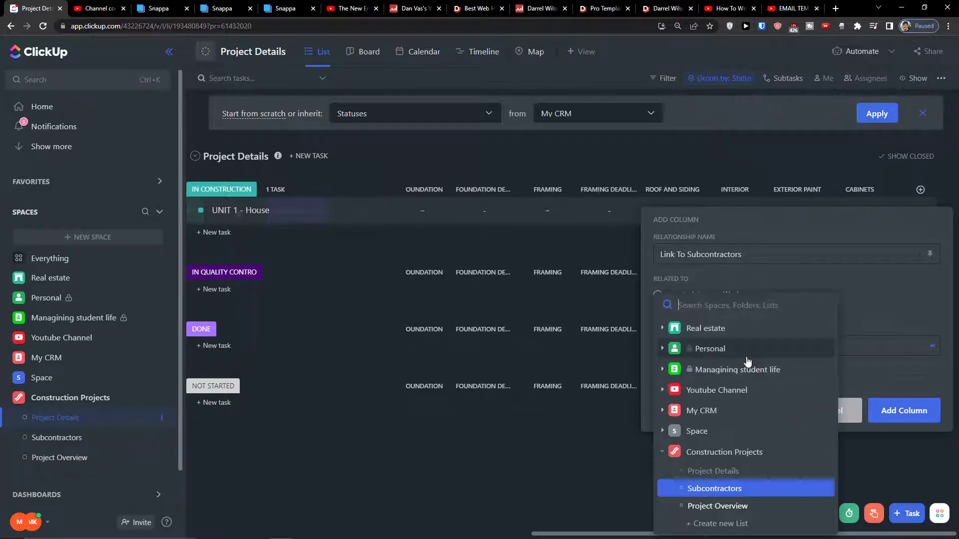
left_click(899, 411)
left_click(899, 411)
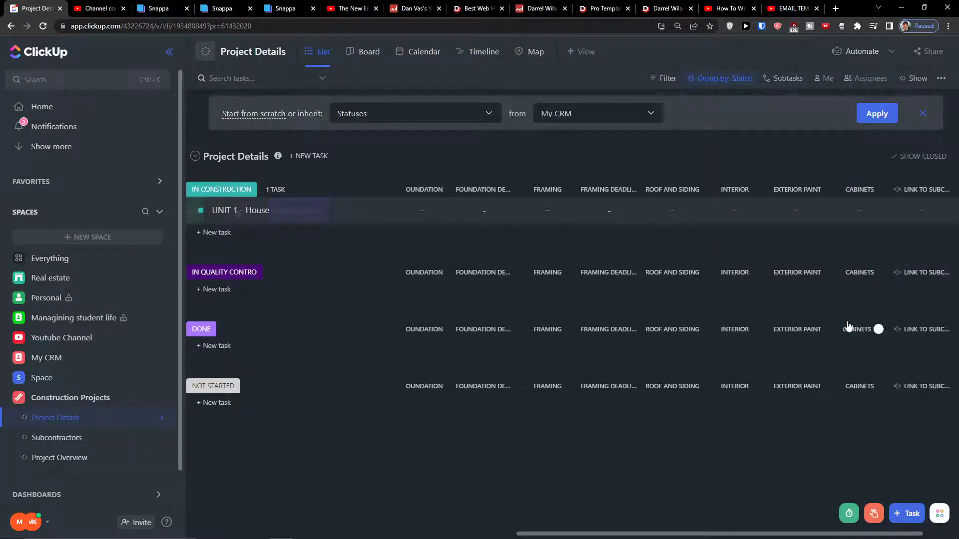
View which subcontractor tasks can be linked to UNIT 1 - House in the Link To Subcontractors column.
left_click(908, 214)
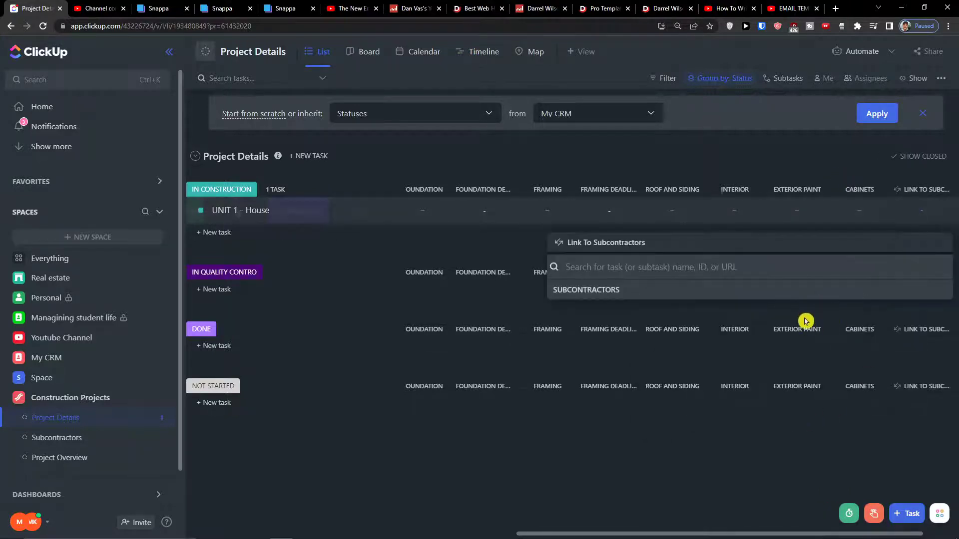
left_click(627, 532)
Add a People column named QC owner to the Project Details list.
left_click_drag(628, 532, 660, 532)
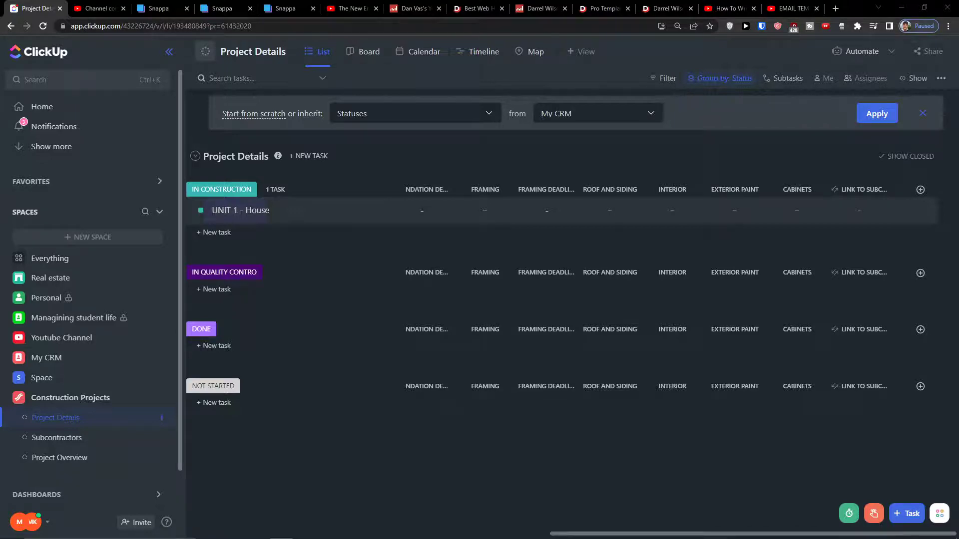
left_click(920, 190)
scroll(849, 370, "down", 3)
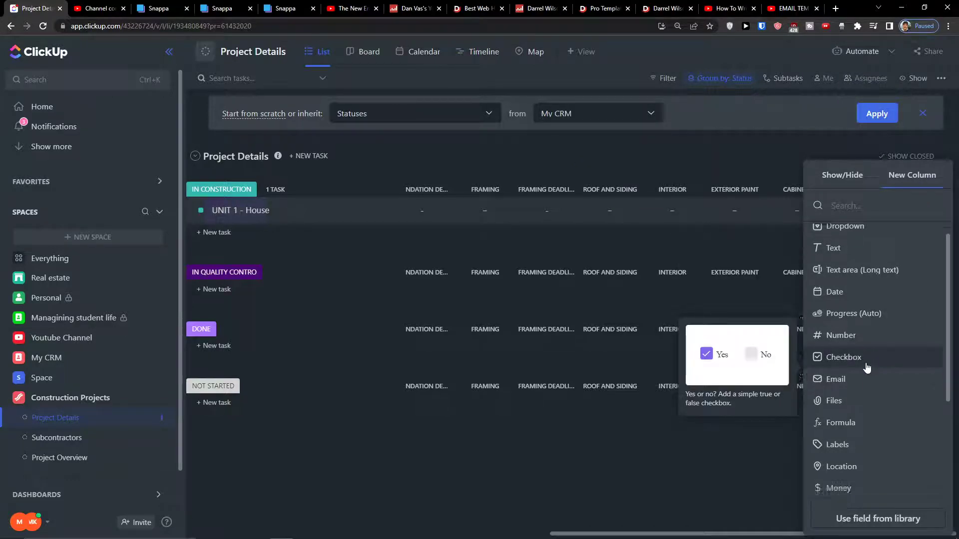
left_click(844, 402)
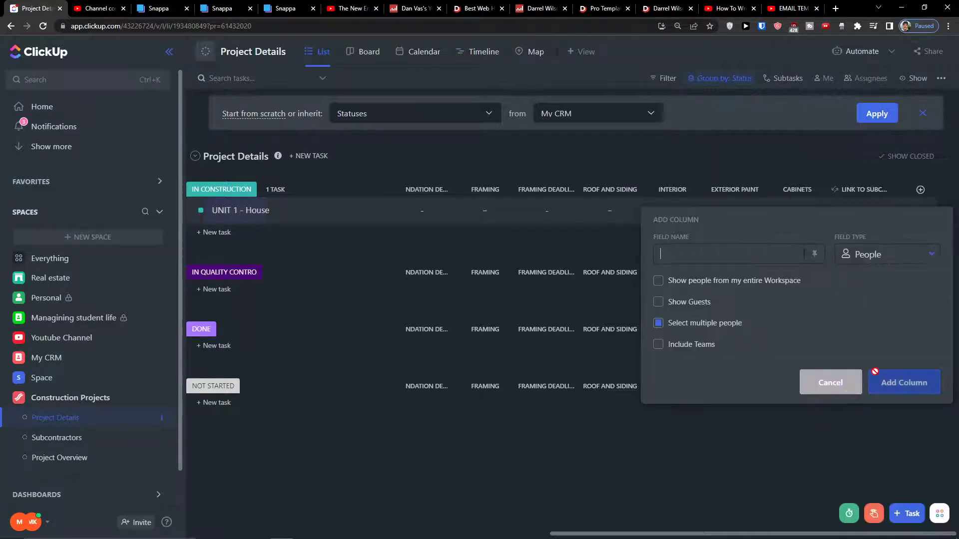
type("QC owner")
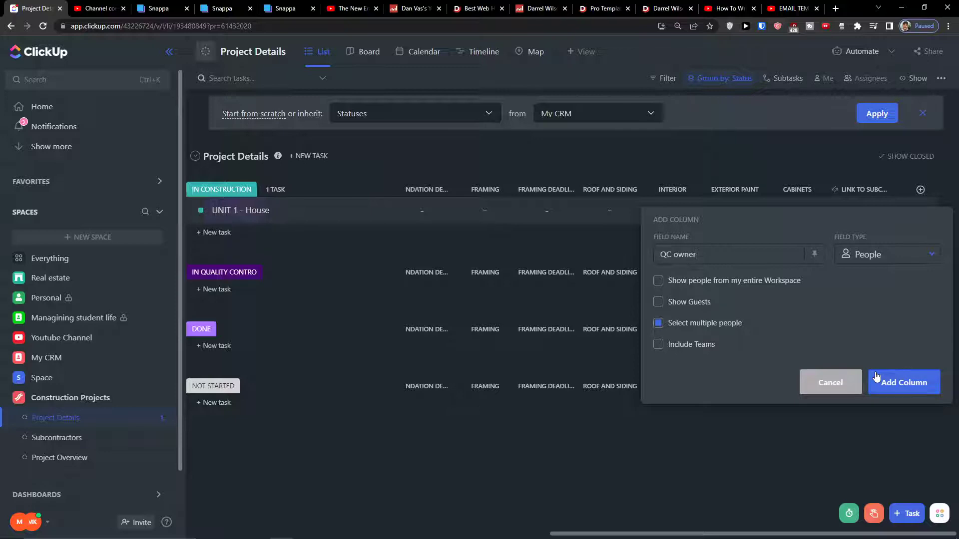
left_click(876, 377)
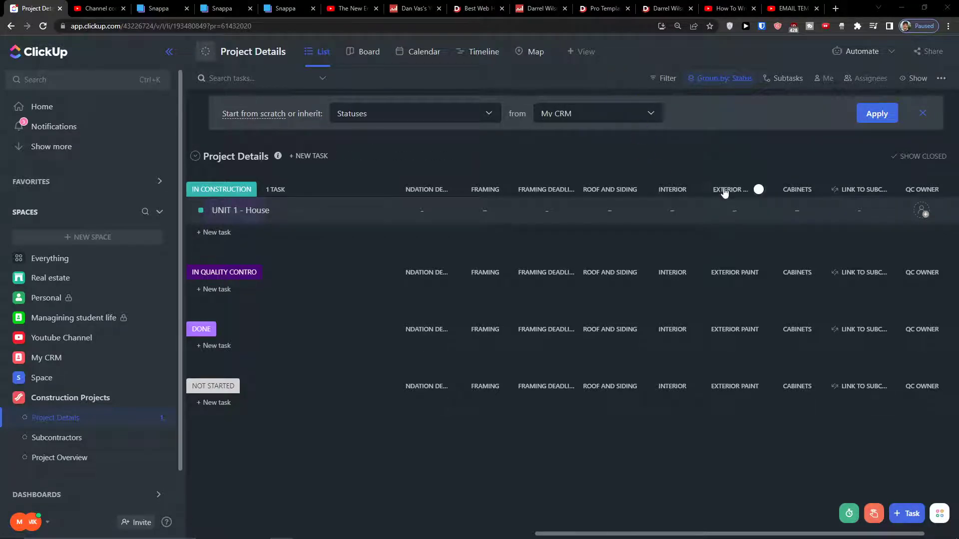
Duplicate the Exterior paint column and move the copy behind the QC owner column.
left_click(742, 191)
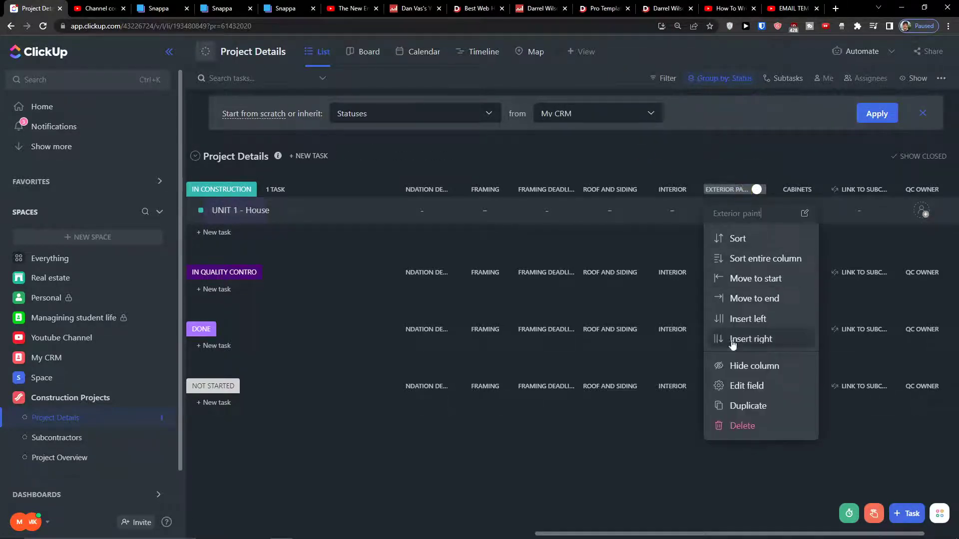
left_click(748, 406)
mouse_move(758, 190)
left_mouse_down()
mouse_move(819, 188)
mouse_move(843, 203)
mouse_move(949, 194)
mouse_move(922, 193)
left_mouse_up()
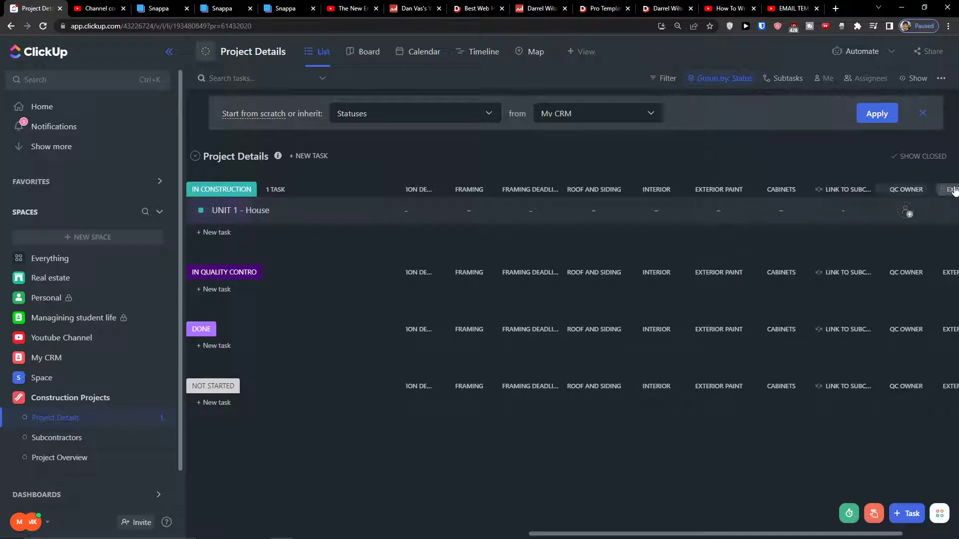
Rename the copied Exterior paint 1 field to Quality Control status and save it.
left_click(955, 190)
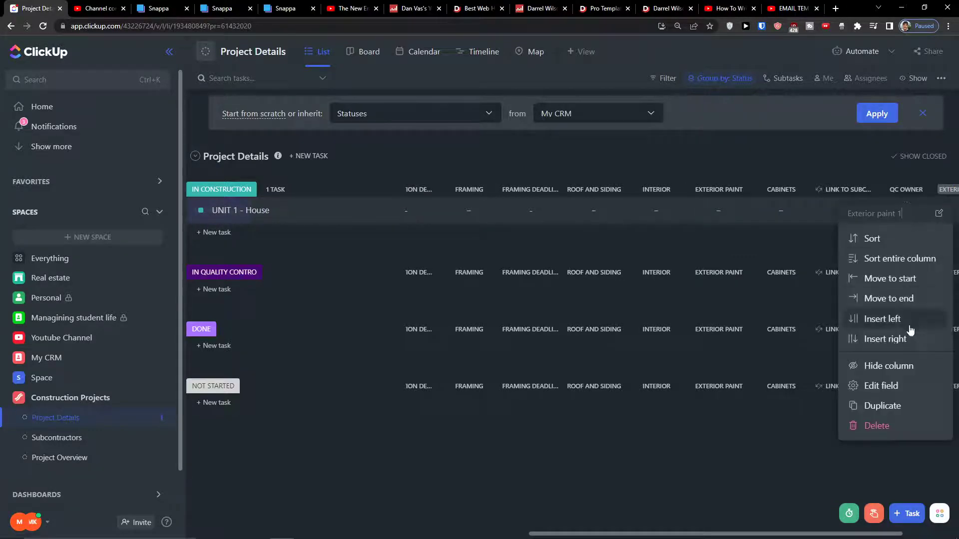
left_click(879, 388)
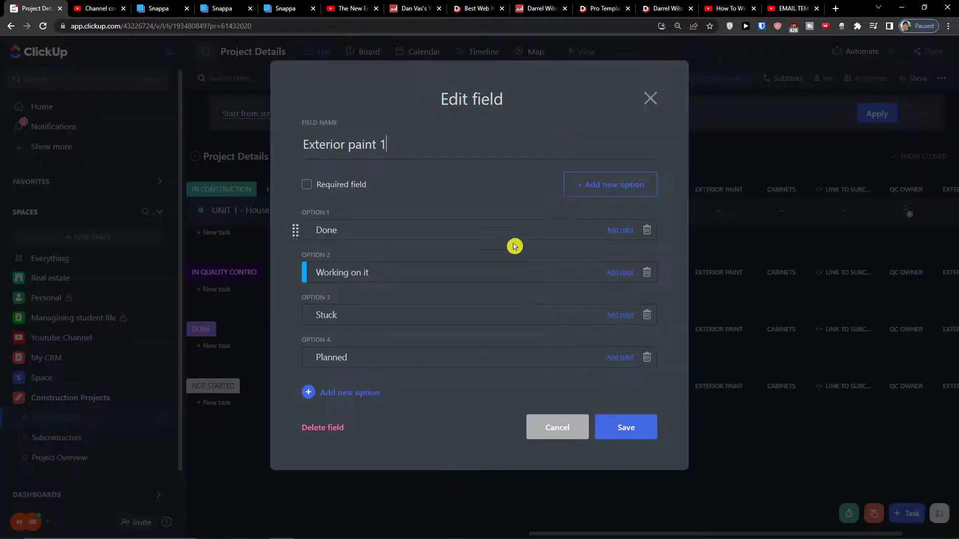
triple_click(481, 148)
type("Quality Control")
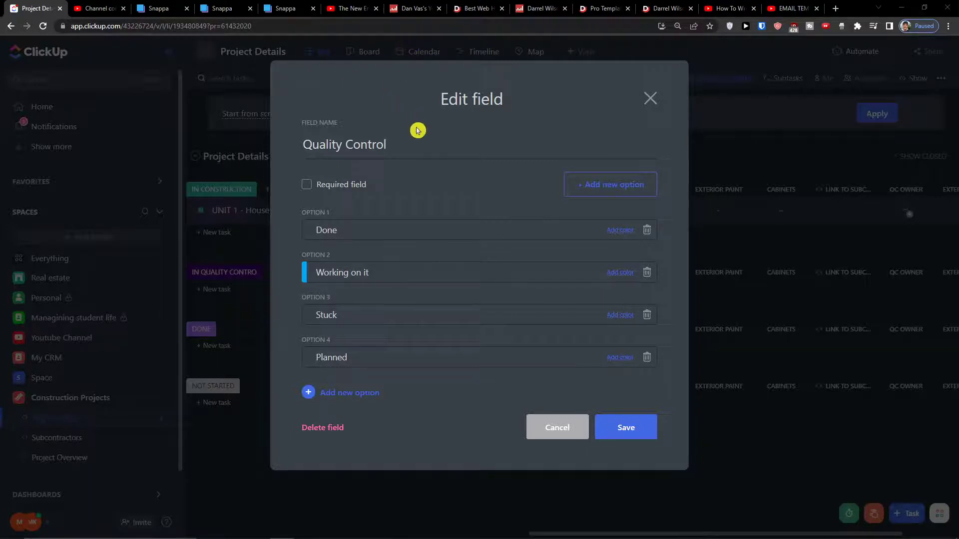
type(" status")
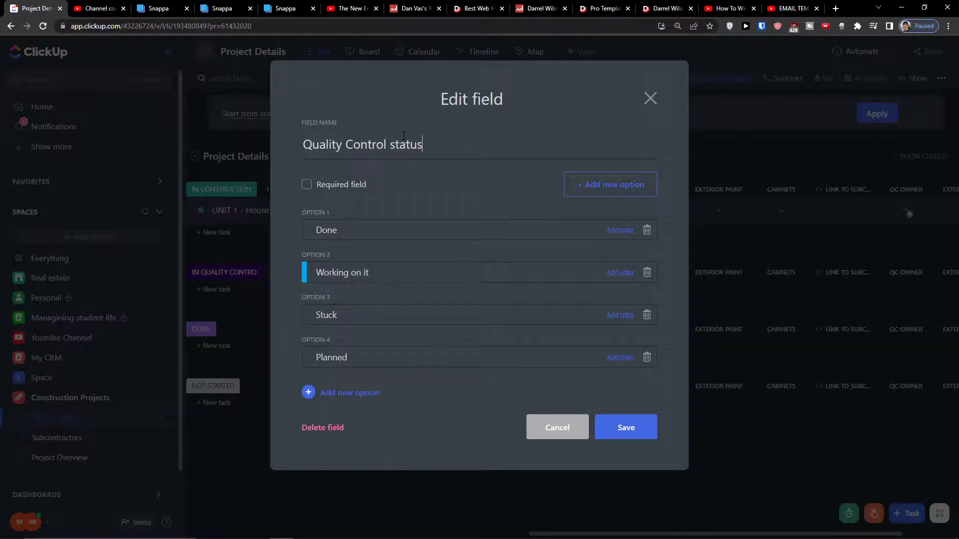
left_click(634, 433)
left_click_drag(623, 532, 682, 534)
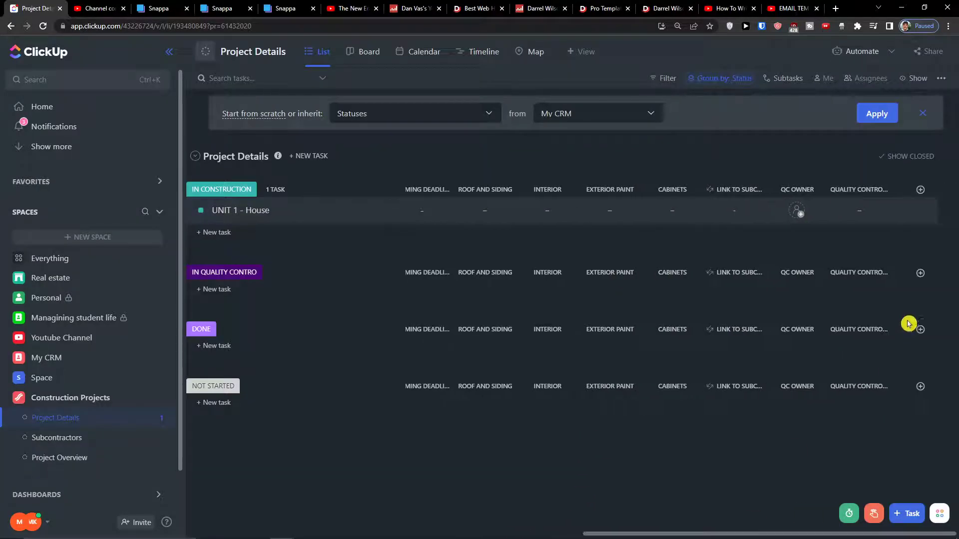
Add a Files column named Project Files to the Project Details list.
left_click(918, 189)
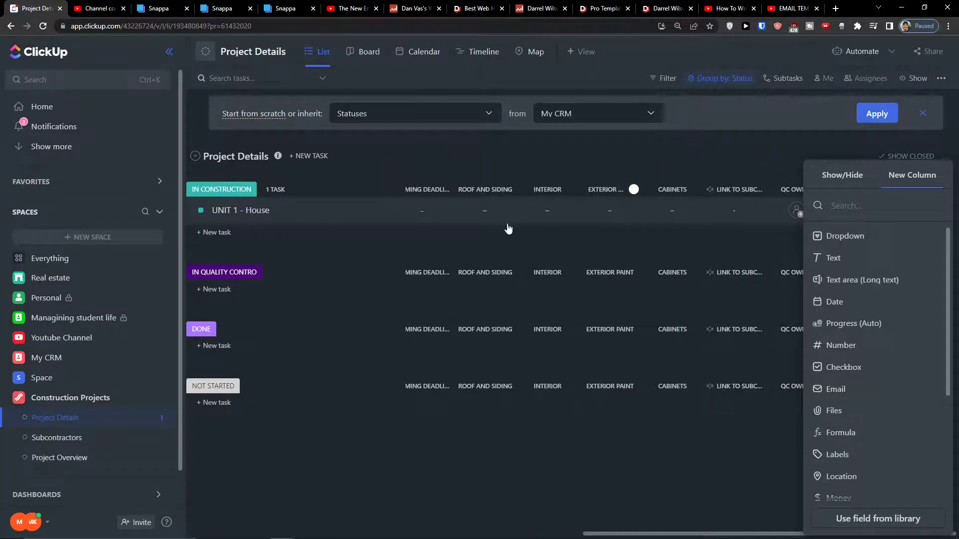
left_click(907, 409)
type("Project Files")
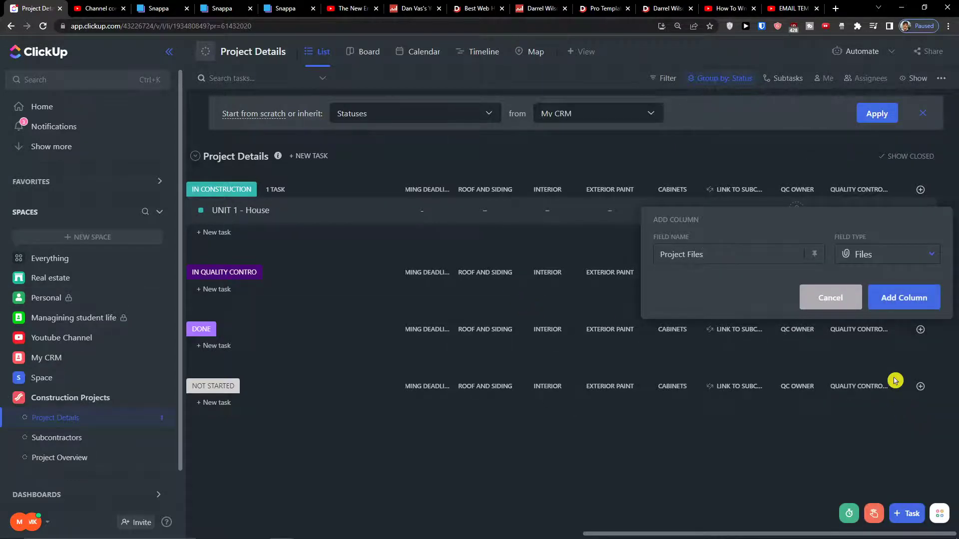
left_click(882, 310)
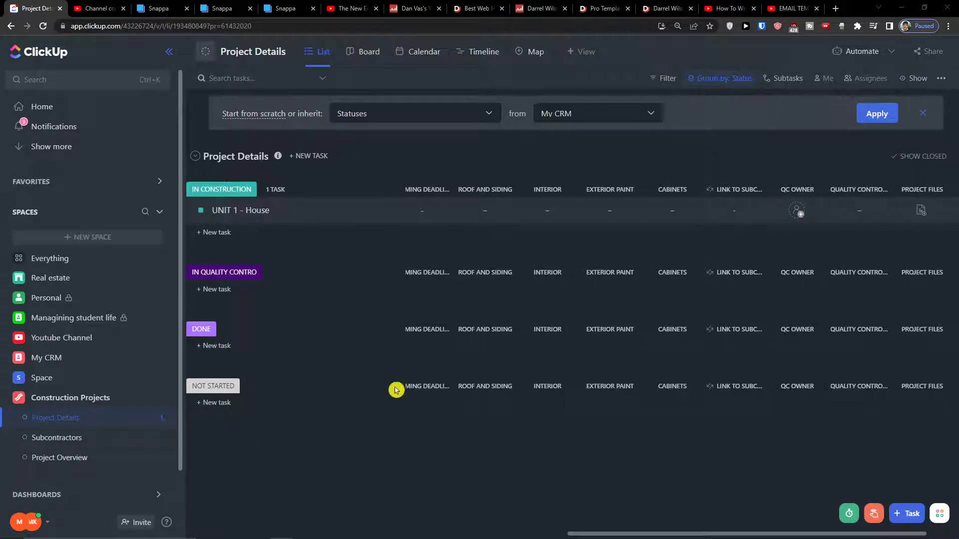
For UNIT 1 - House, set Roof and siding to Working on it, Interior to Stuck, and choose a status for Exterior paint.
left_click_drag(633, 534, 300, 498)
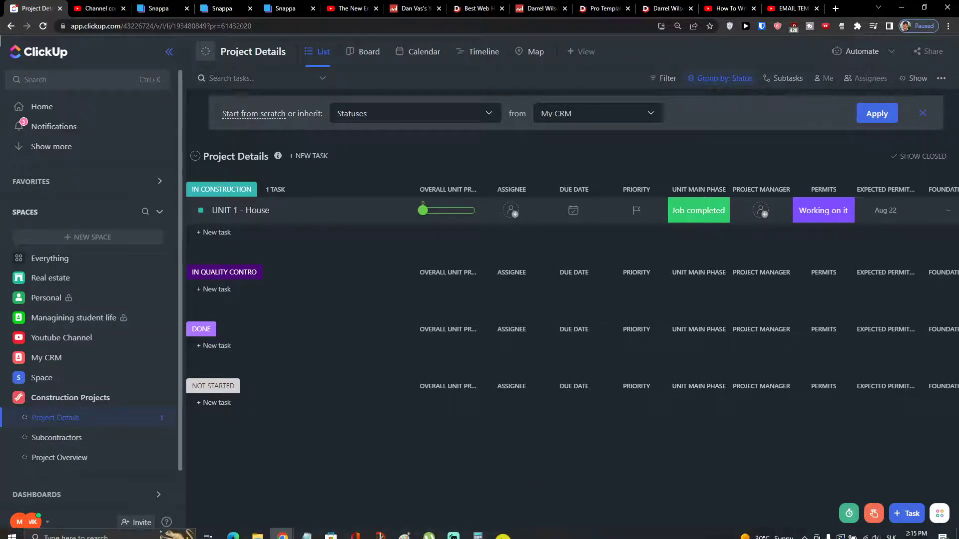
left_click_drag(495, 533, 760, 507)
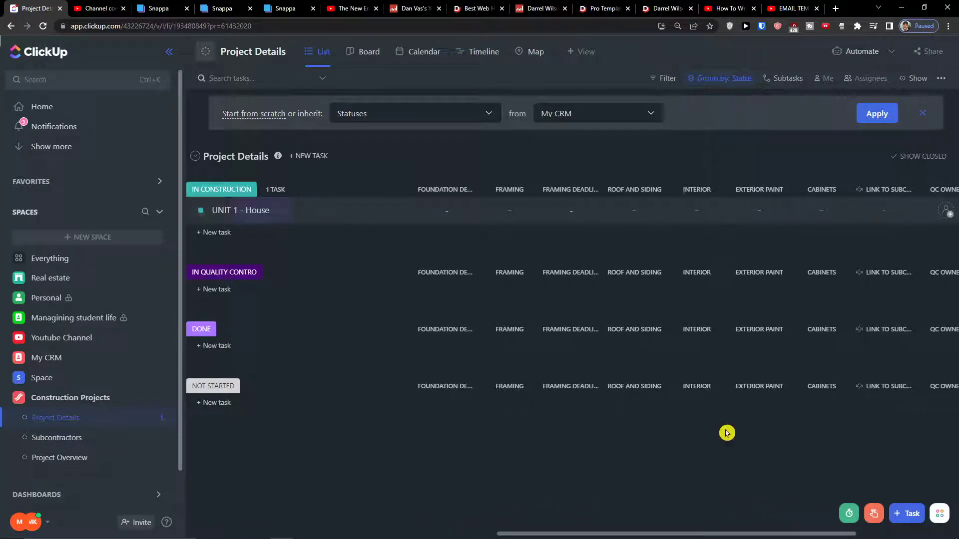
left_click(635, 209)
left_click(658, 338)
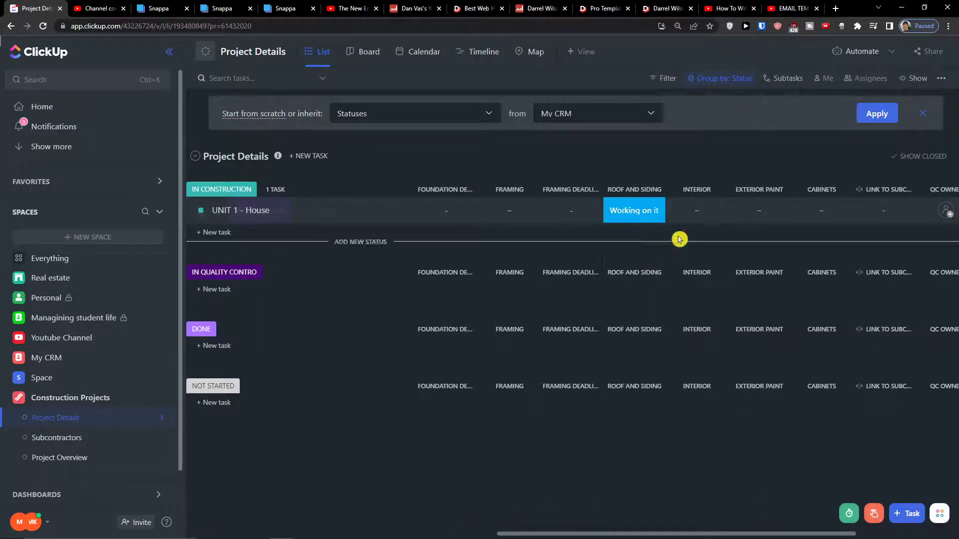
left_click(696, 212)
left_click(728, 360)
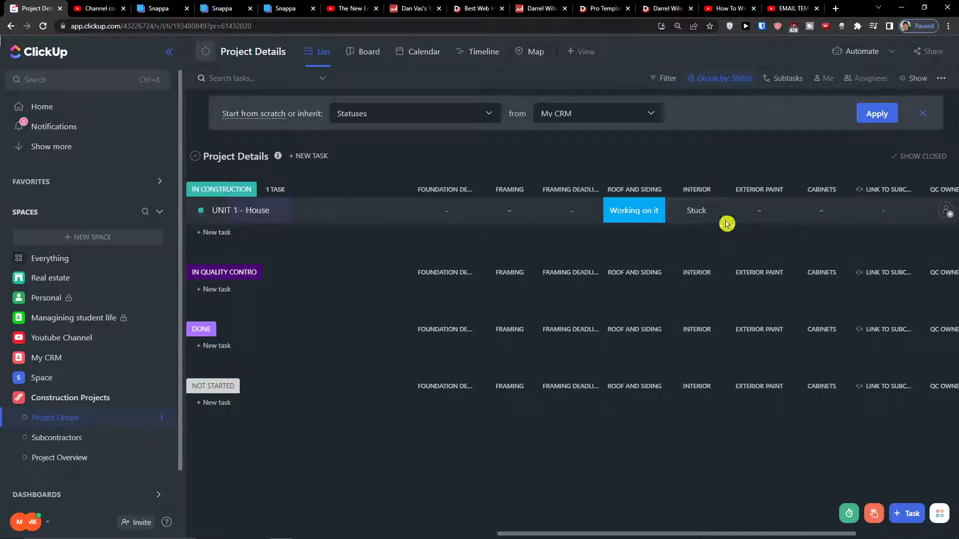
left_click(749, 212)
left_click(779, 338)
left_click_drag(773, 534, 383, 458)
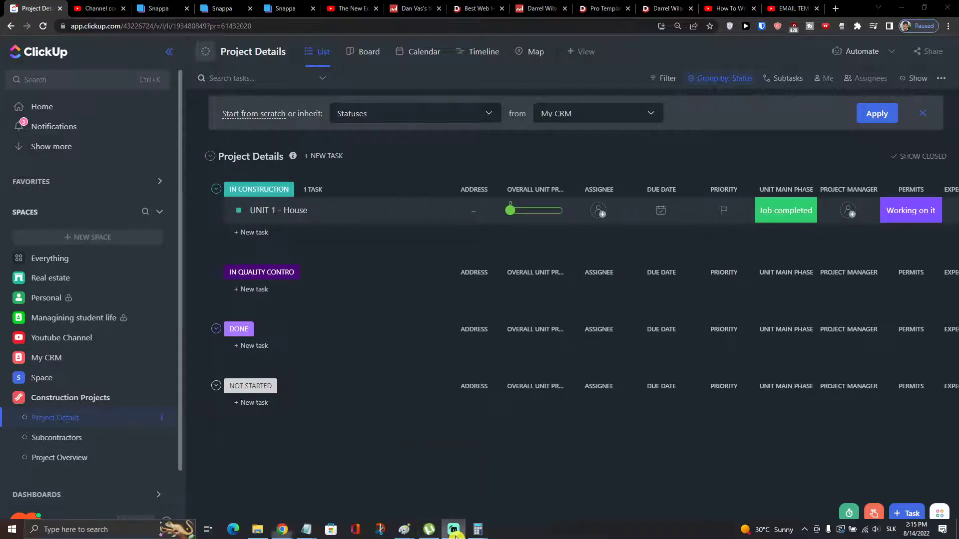
Open the status settings of the Subcontractors list and change them from Space statuses to Custom.
left_click(79, 443)
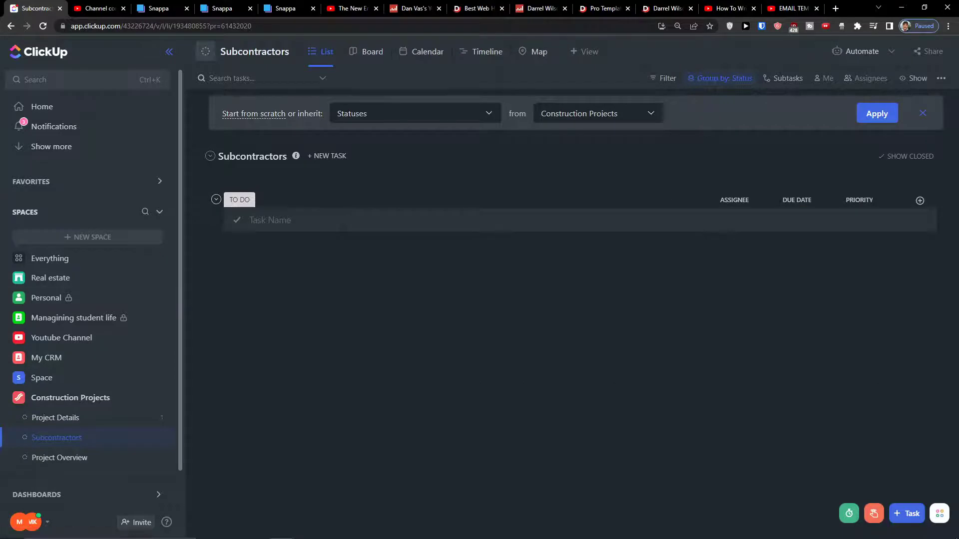
left_click(92, 462)
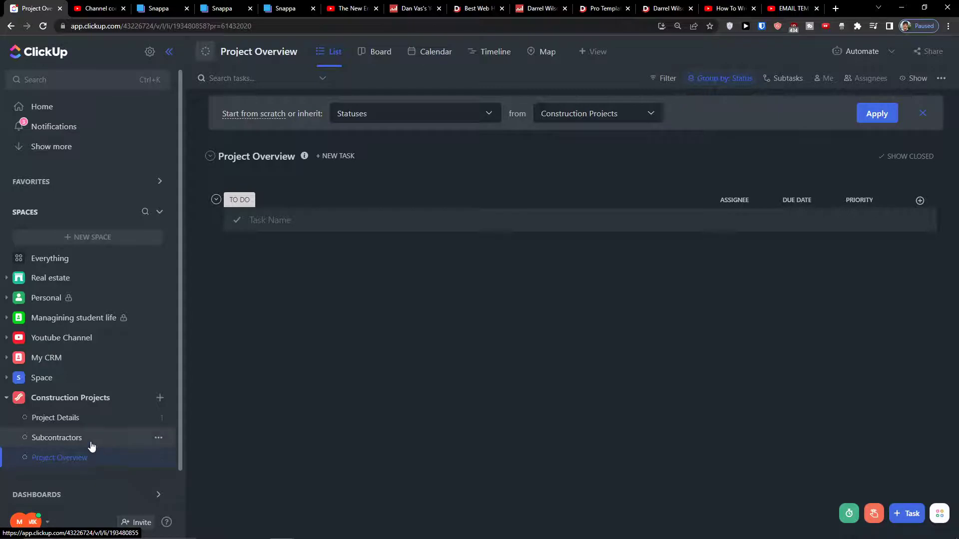
left_click(92, 440)
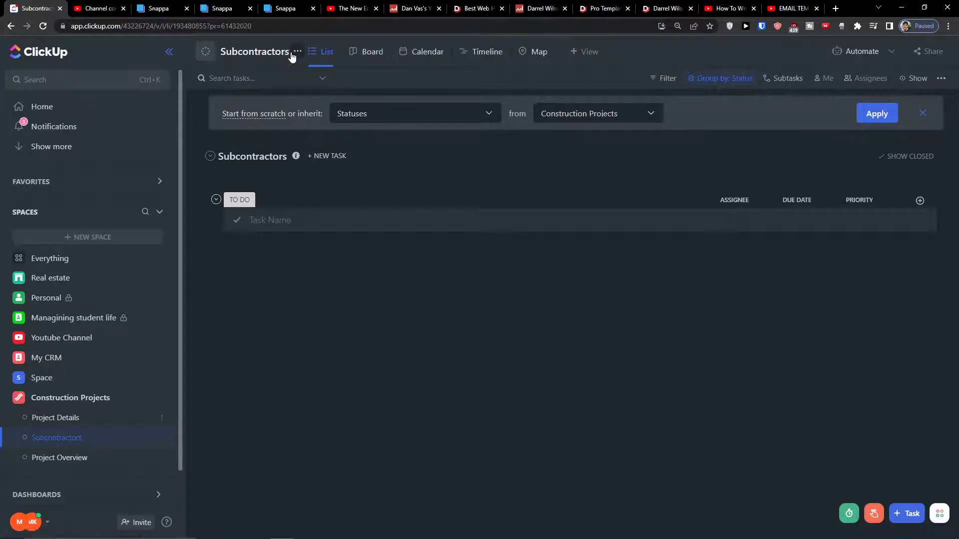
left_click(297, 52)
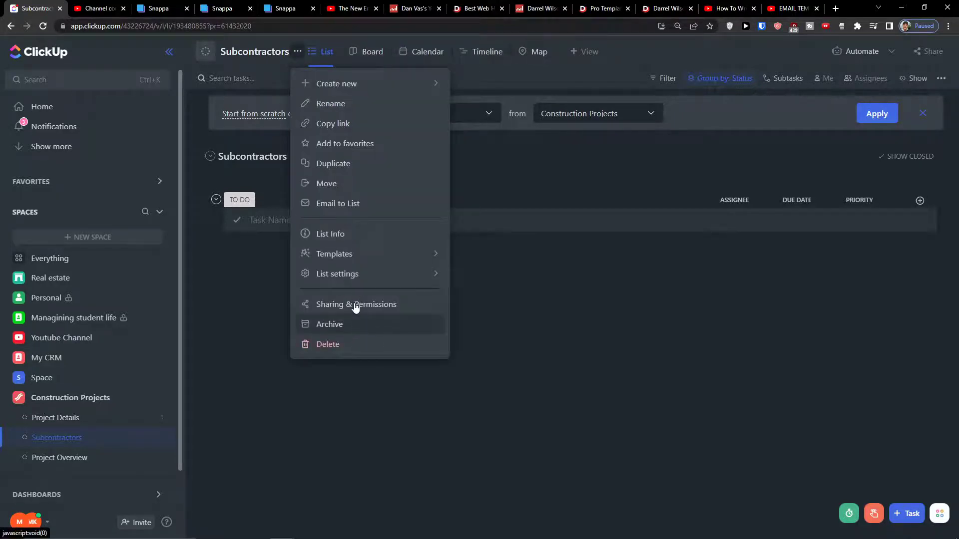
mouse_move(355, 280)
left_click(481, 325)
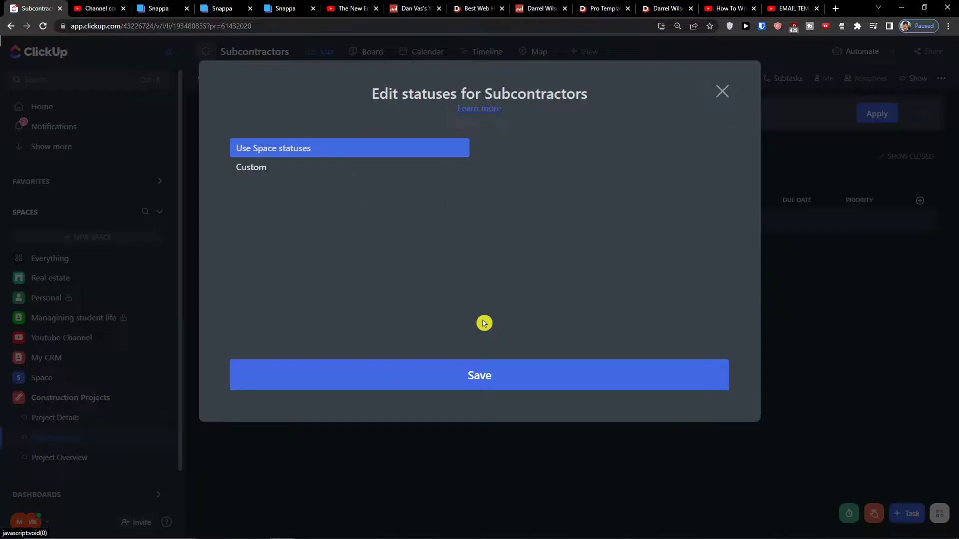
left_click(376, 166)
Rename the first active status to STRUCTURAL SUBCONTRACTORS and colour it green.
double_click(522, 168)
left_click(527, 163)
type("STRUCTURAL SUB")
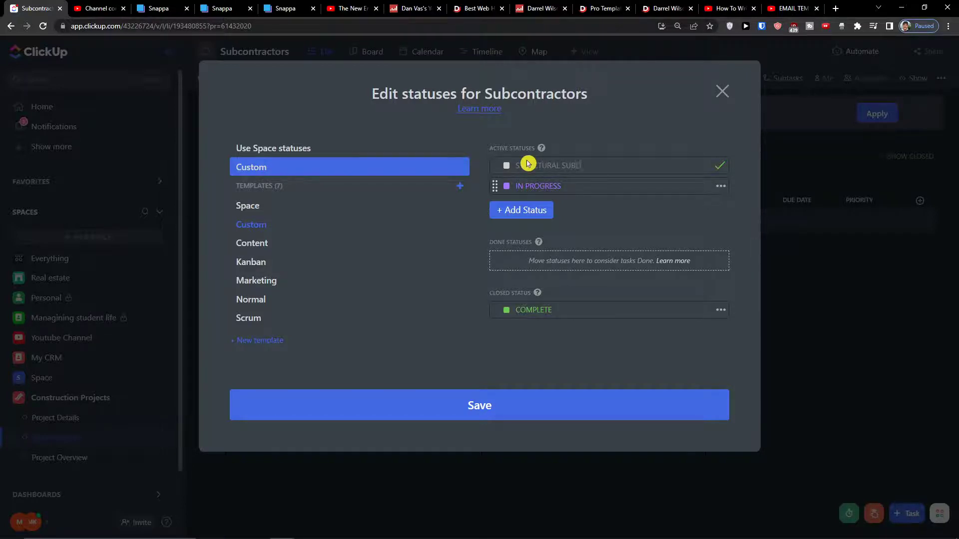
key("Return")
left_click(507, 165)
left_click(513, 142)
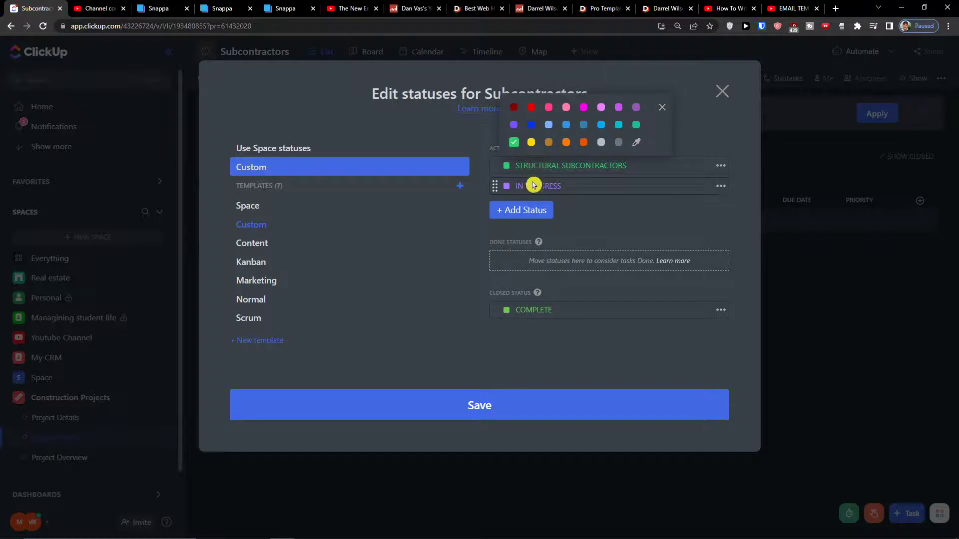
Rename the IN PROGRESS status to SERVICE SUBCONTRACTORS and save the list's statuses.
left_click(531, 187)
type("SERVICE SUBCONTRAC")
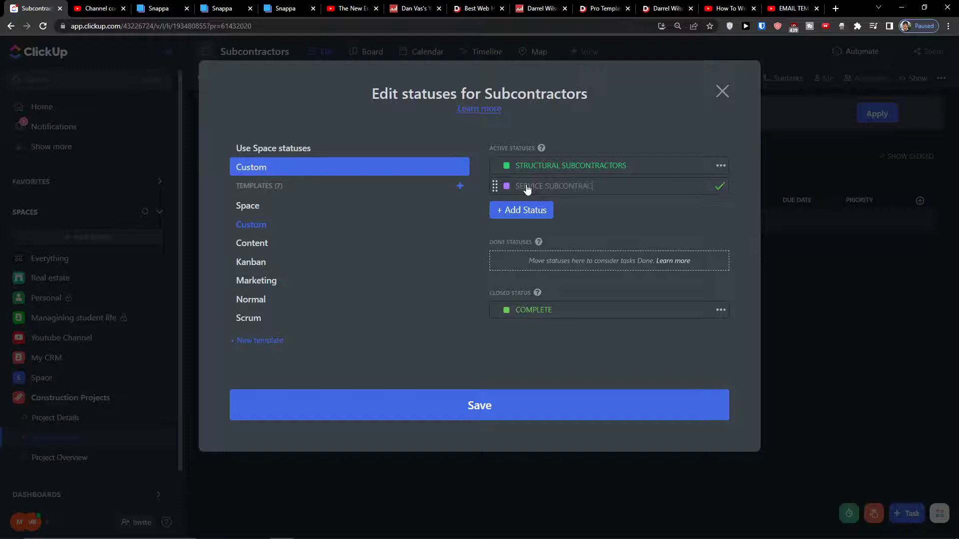
type("TORS")
left_click(454, 402)
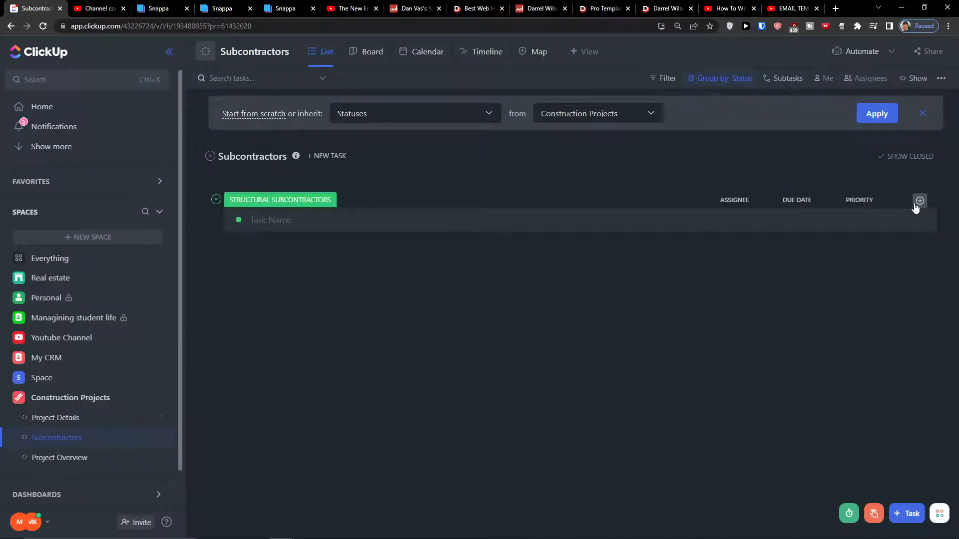
Add a Checkbox column named Status to the Subcontractors list.
left_click(917, 203)
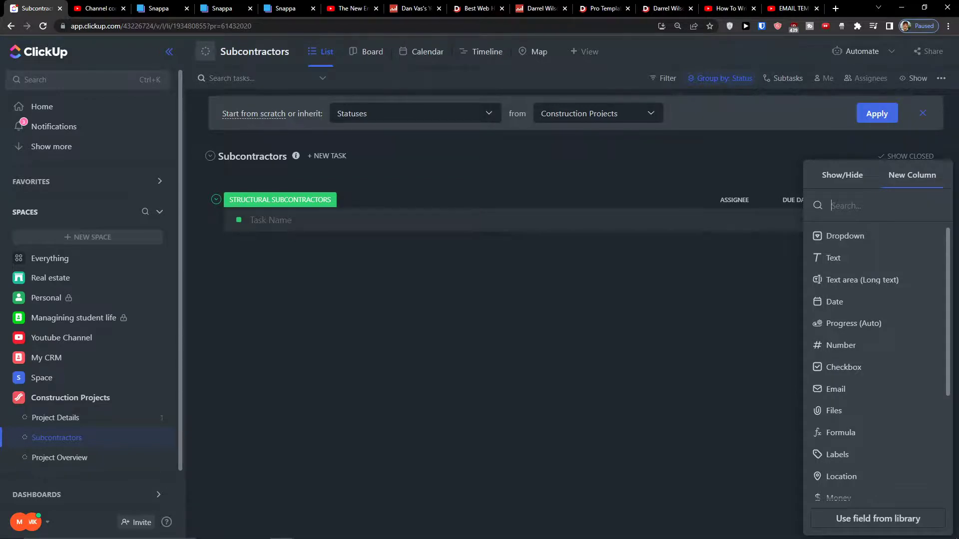
left_click(875, 374)
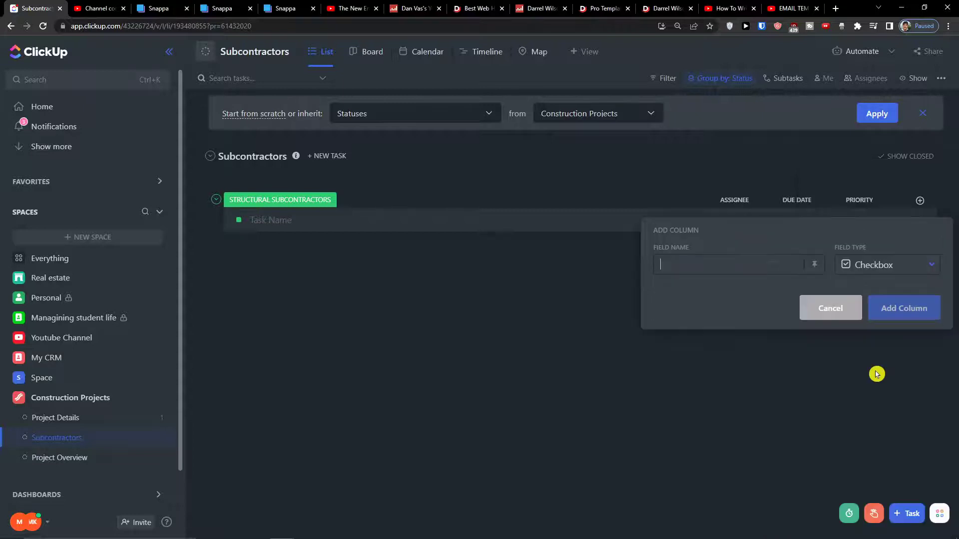
type("Status")
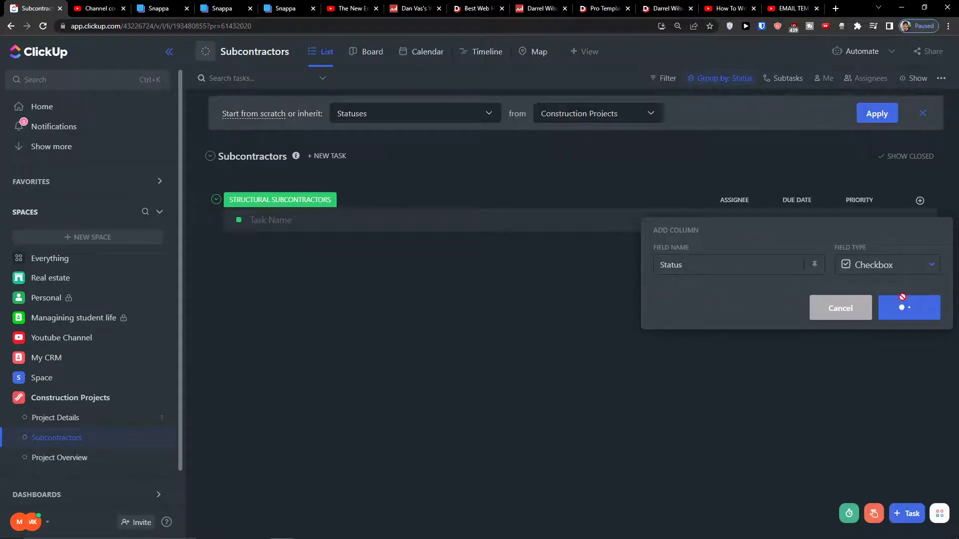
left_click(903, 302)
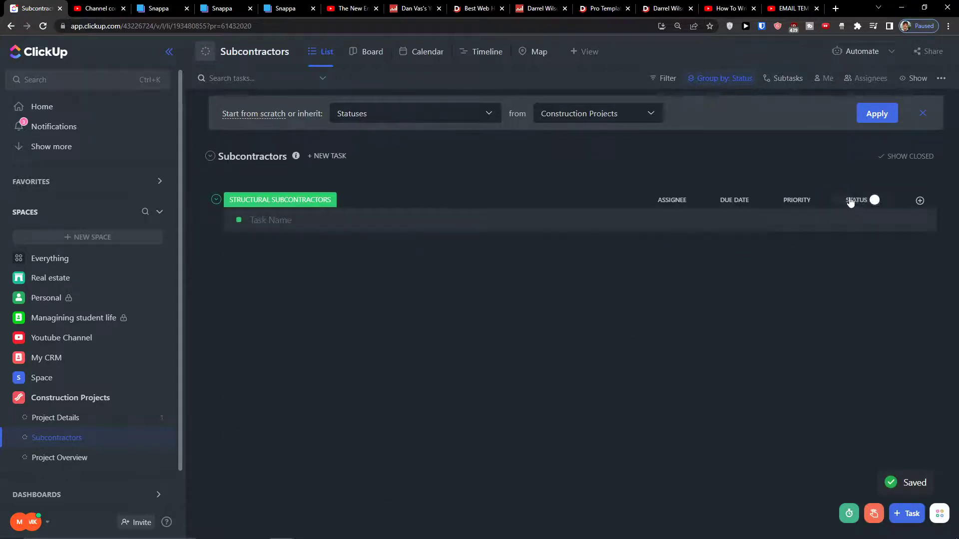
Create a task under STRUCTURAL SUBCONTRACTORS named with the contractor's first name followed by Subcontractor.
left_click(507, 227)
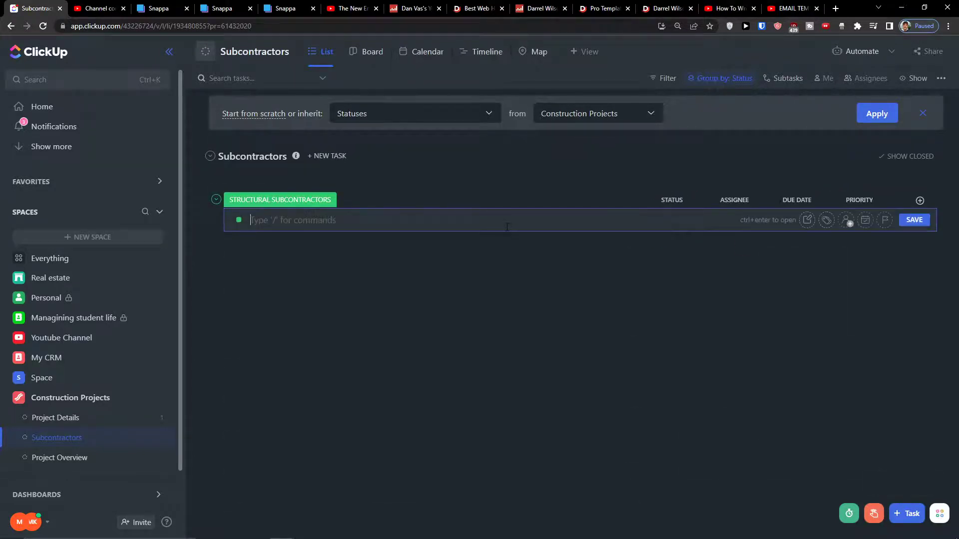
type("Marcus Subcontractor")
key("Return")
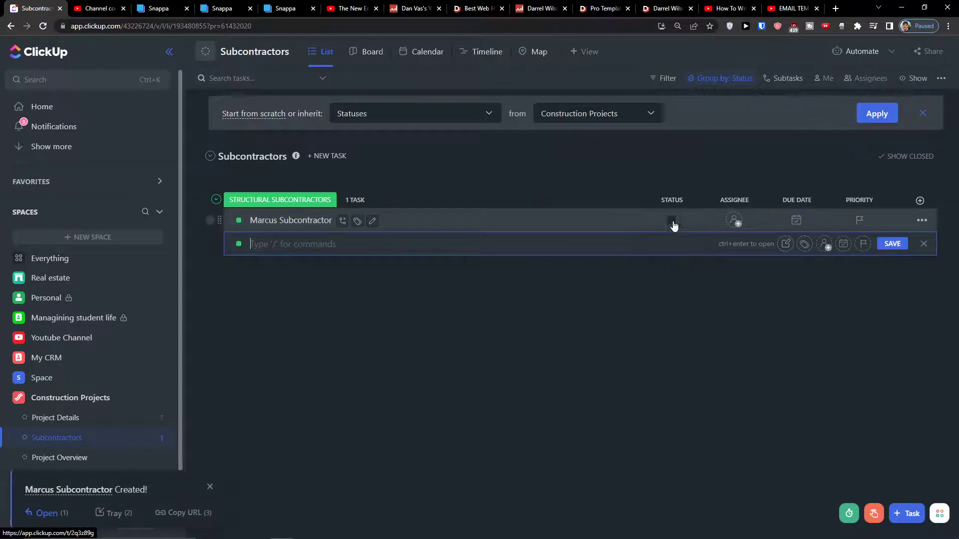
left_click(623, 328)
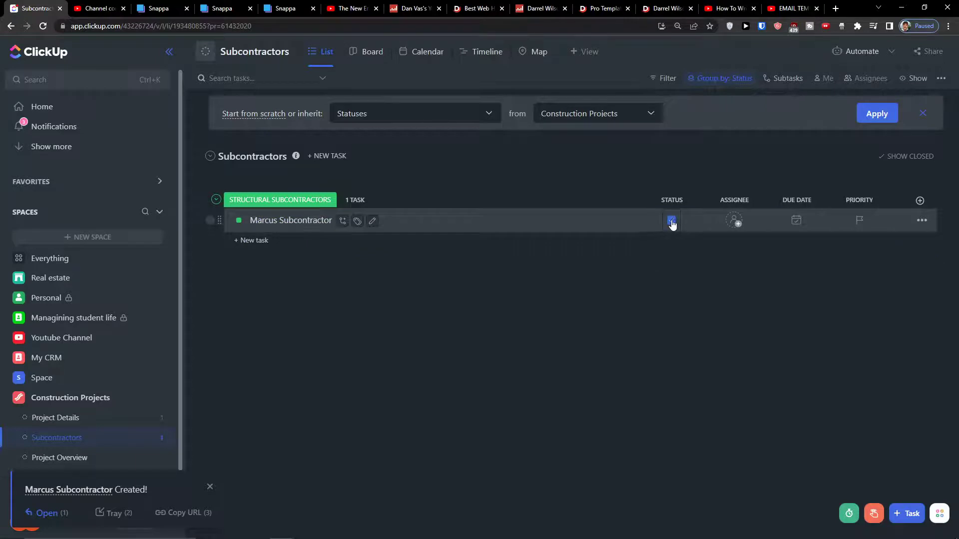
Set up a Dropdown column named Type for the Subcontractors list with the options Carpeting, Done and Floor.
left_click(920, 202)
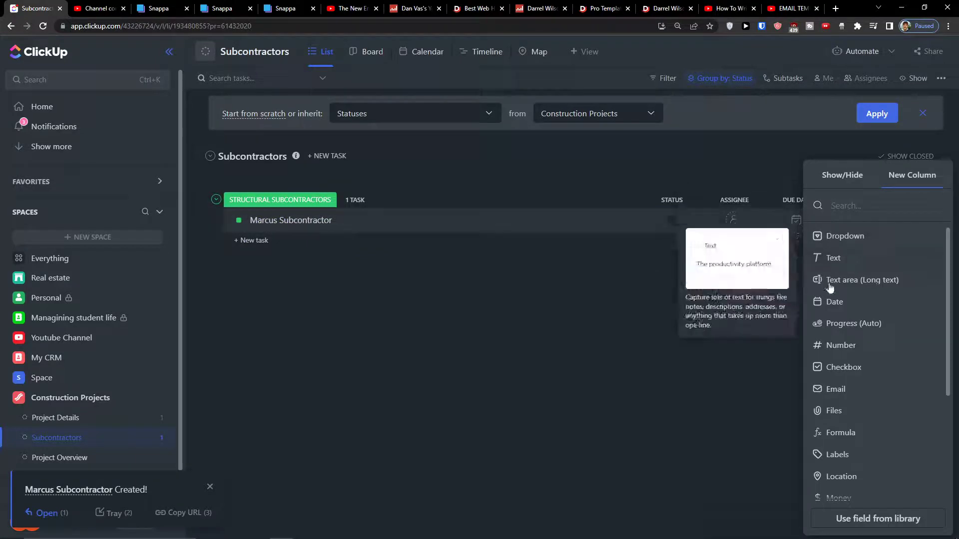
left_click(852, 246)
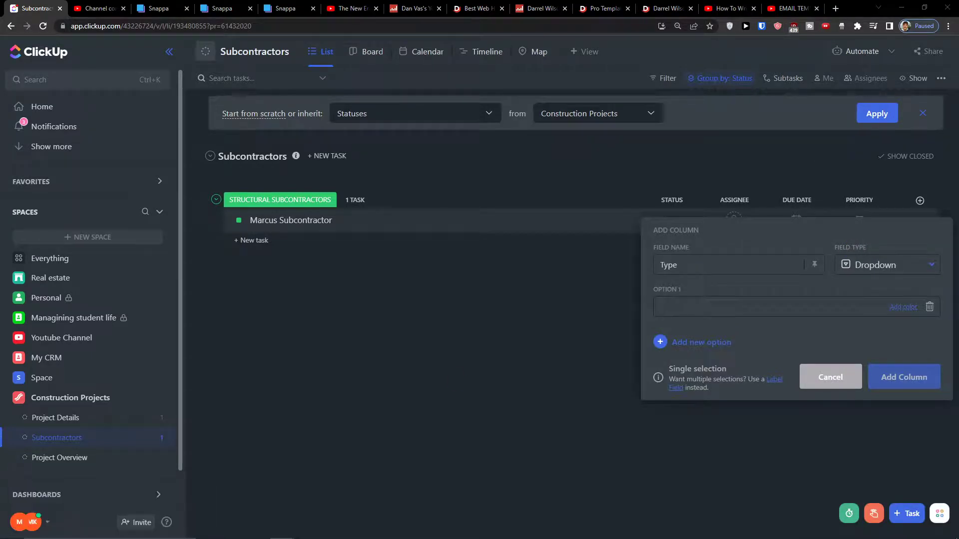
left_click(794, 306)
type("Carpeting")
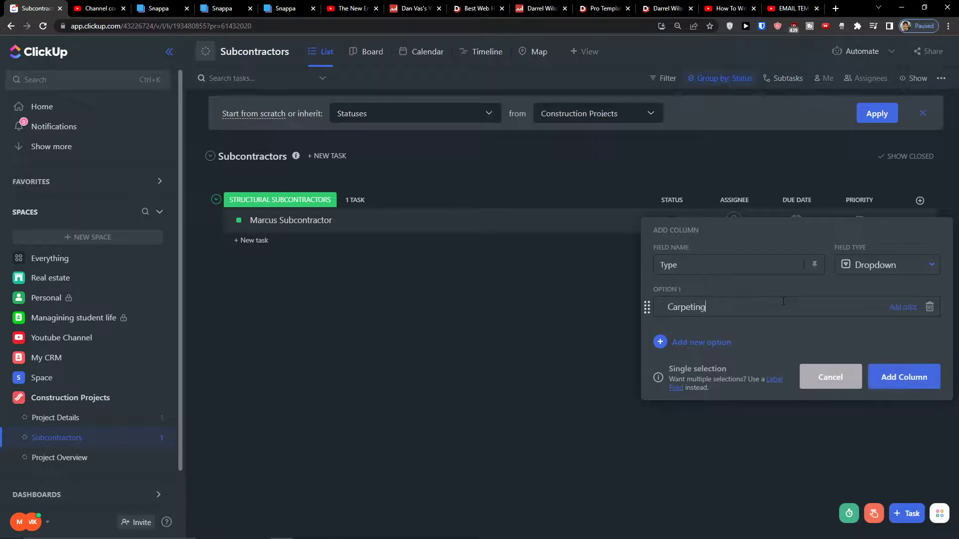
key("Return")
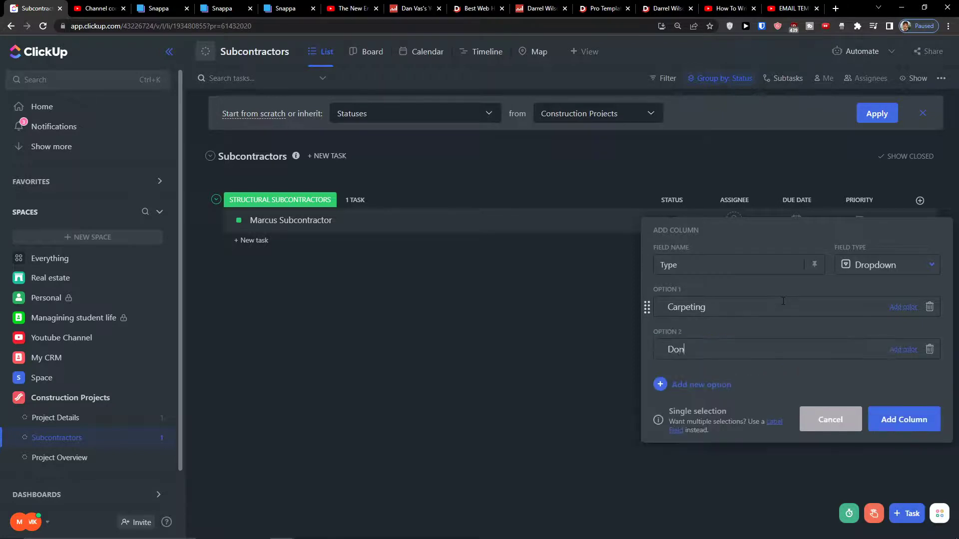
key("Return")
type("Floor")
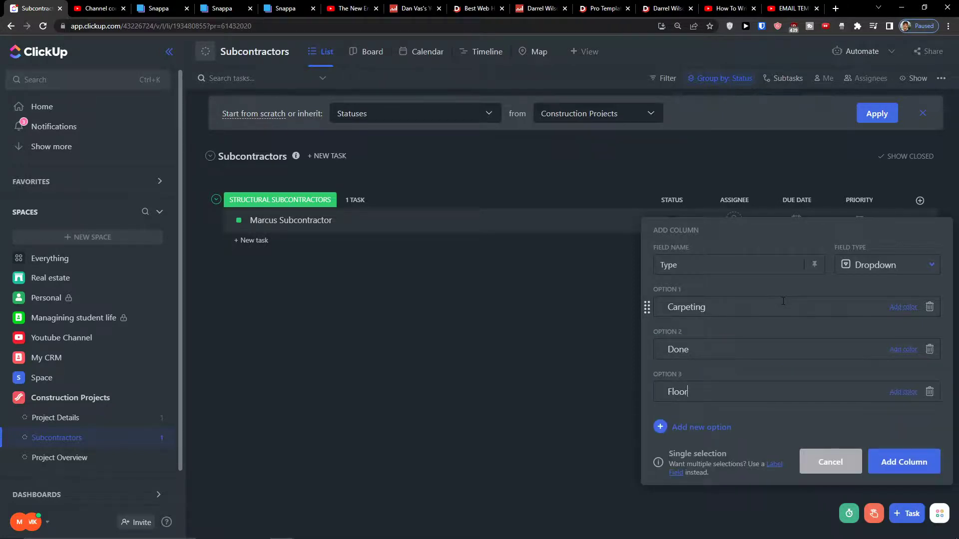
Add the options Wood, power Tools, Cleaning and Measuring, create the Type column and move it between Status and Assignee.
key("Return")
type("Wood")
key("Return")
type("power Tools")
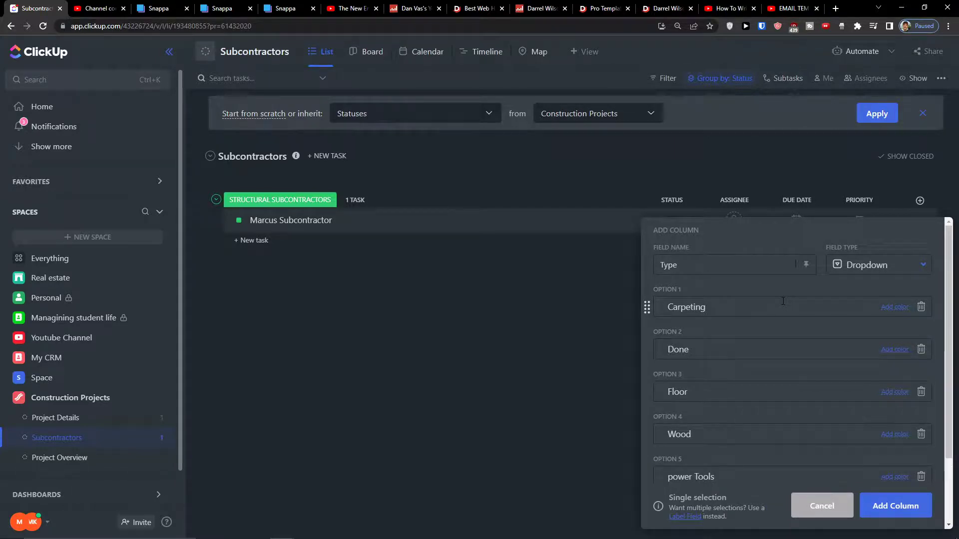
key("Return")
type("Cleaning")
key("Return")
type("Measuring")
left_click(869, 497)
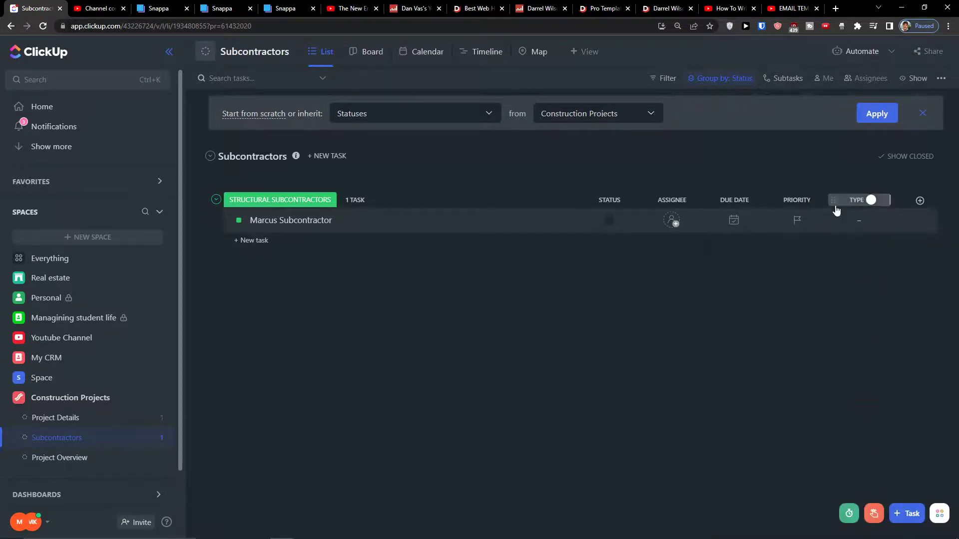
left_click_drag(853, 201, 670, 201)
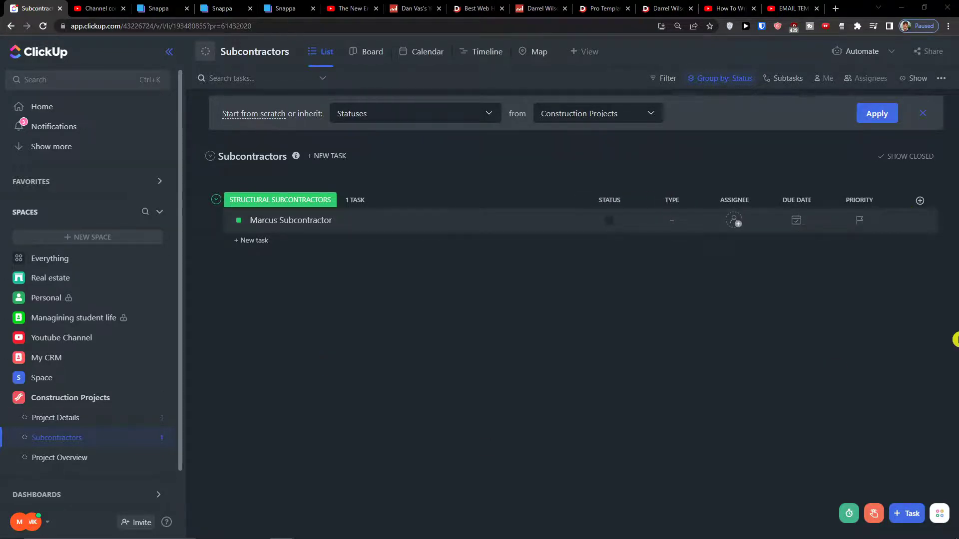
Add a Location column named Address to the Subcontractors list and move it between Type and Assignee.
left_click(920, 200)
scroll(859, 381, "down", 2)
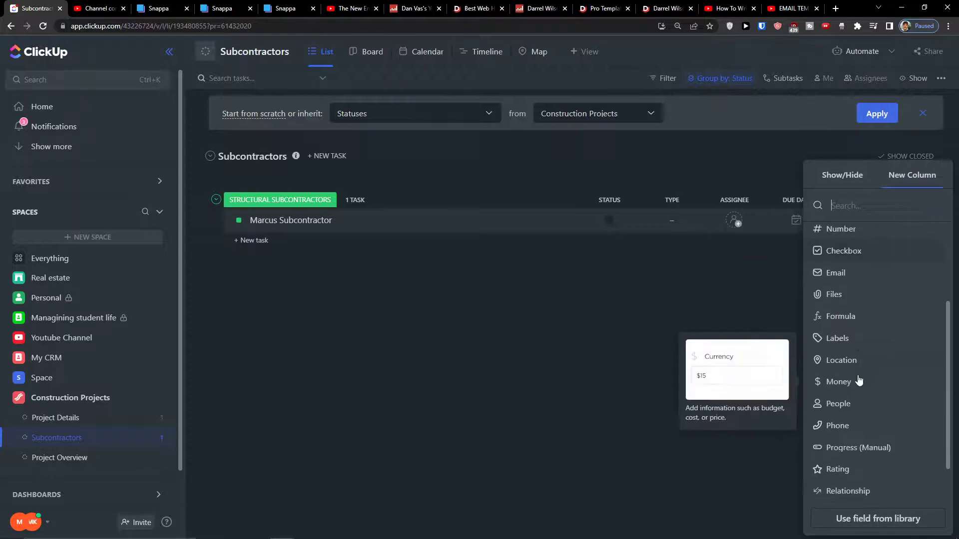
left_click(855, 361)
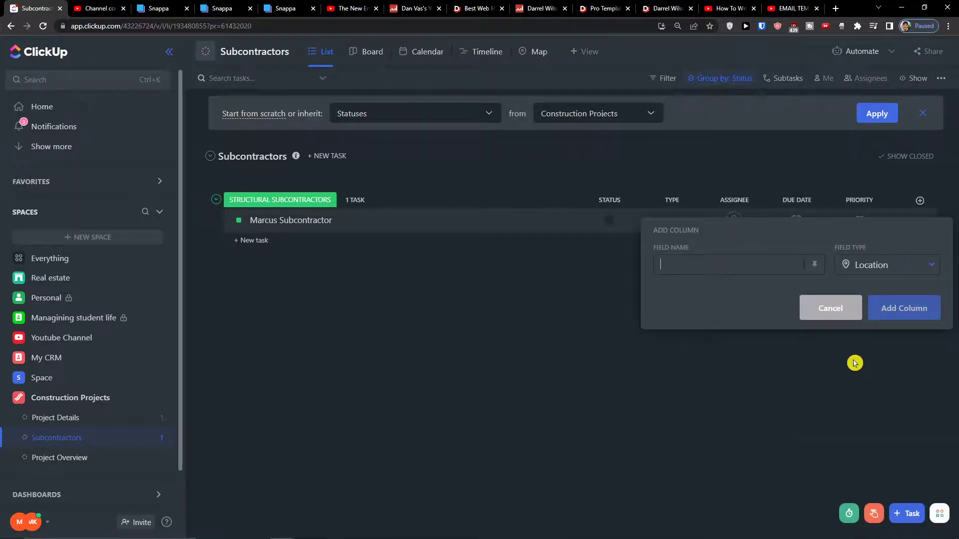
type("Address")
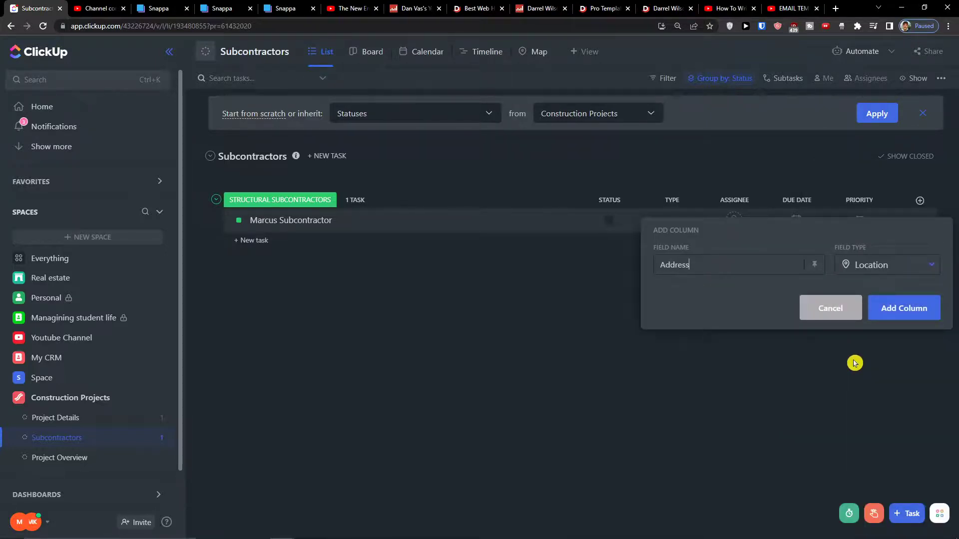
left_click(893, 308)
left_click_drag(863, 210, 651, 213)
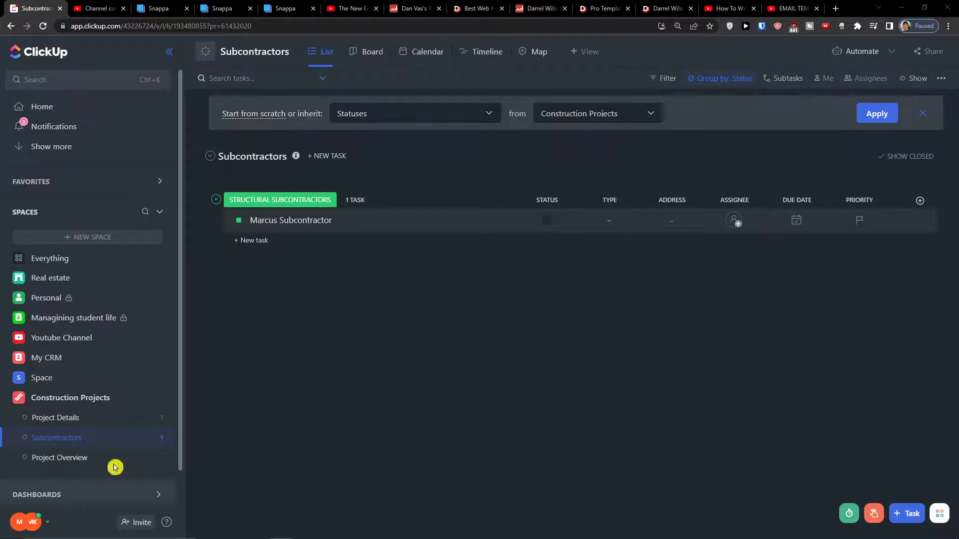
Add a Phone-type column named Phone to the Subcontractors list.
left_click(919, 200)
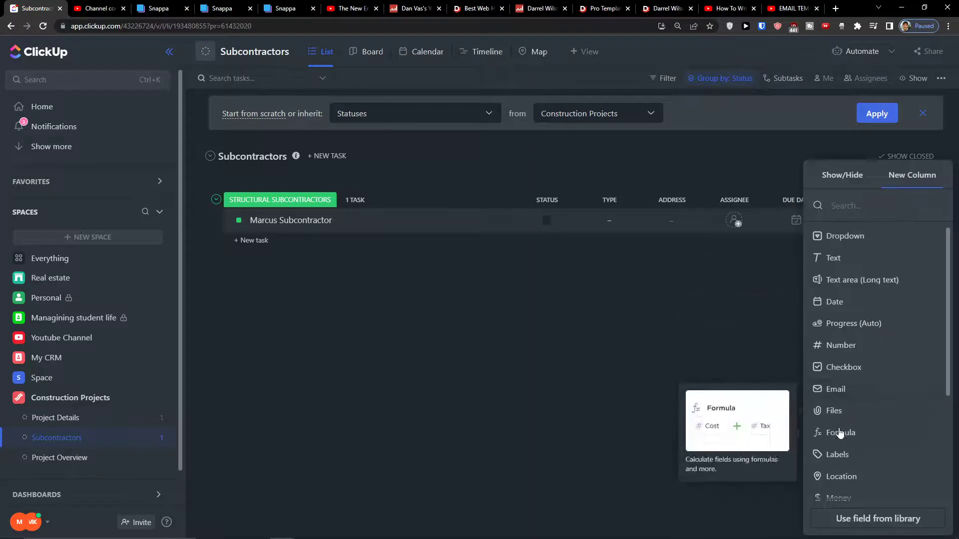
scroll(827, 434, "down", 3)
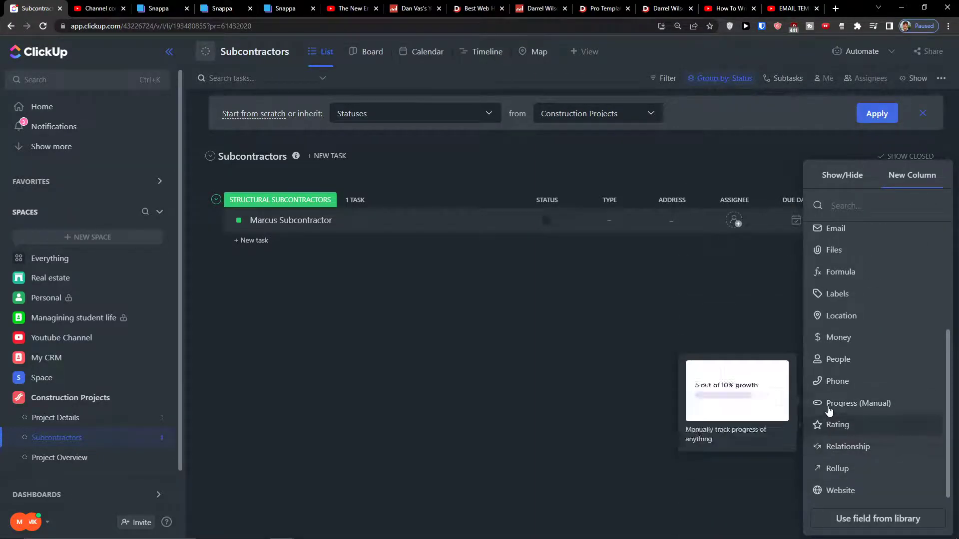
left_click(832, 381)
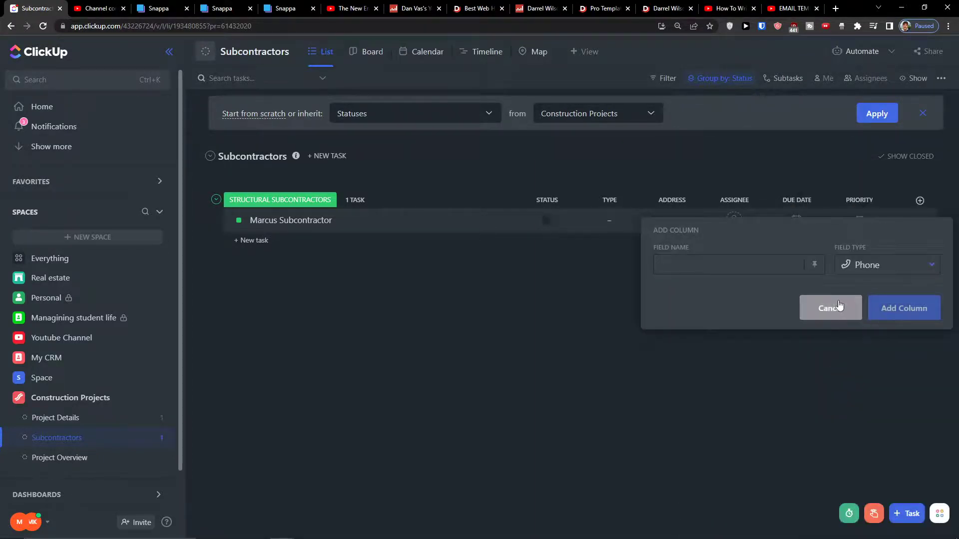
type("Phone")
left_click(896, 307)
Add an Email-type column named email to the Subcontractors list.
left_click(919, 200)
scroll(889, 350, "down", 3)
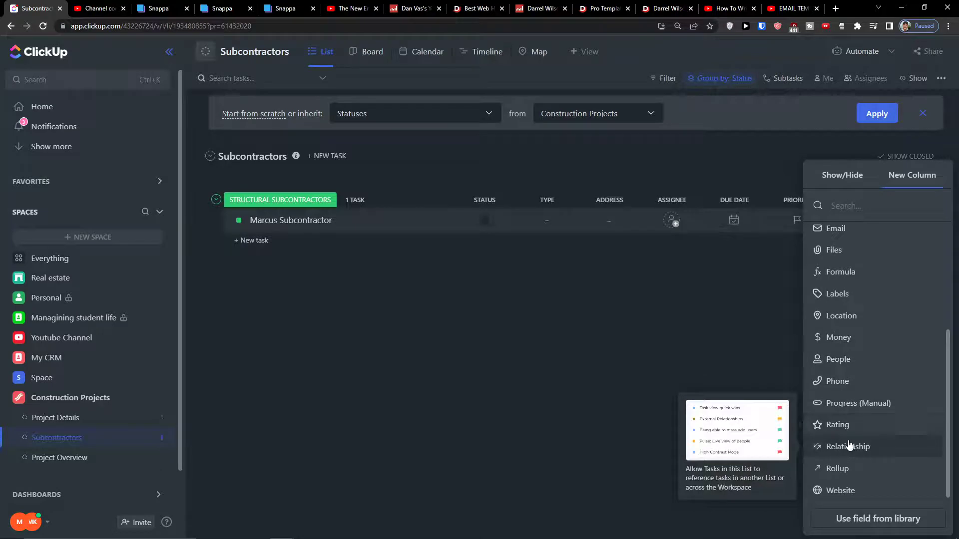
left_click(843, 232)
type("email")
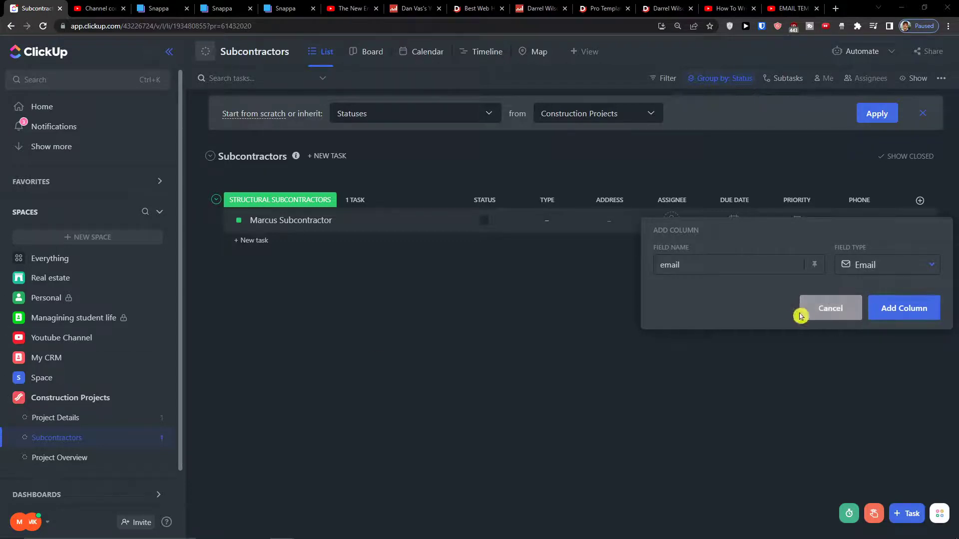
left_click(890, 313)
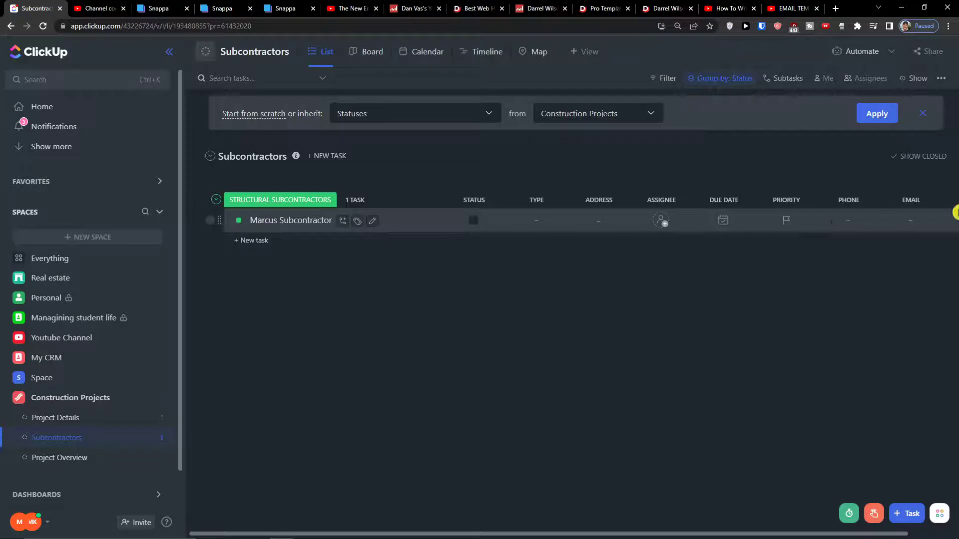
left_click_drag(586, 534, 956, 272)
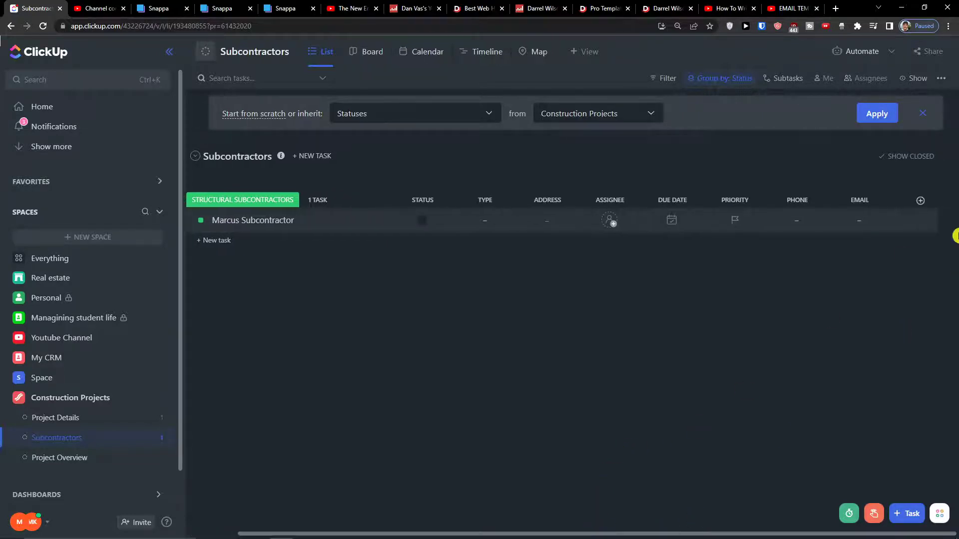
In the Project Details list, link UNIT 1 - House to the existing subcontractor task through the Link To Subcontractors column.
left_click(59, 421)
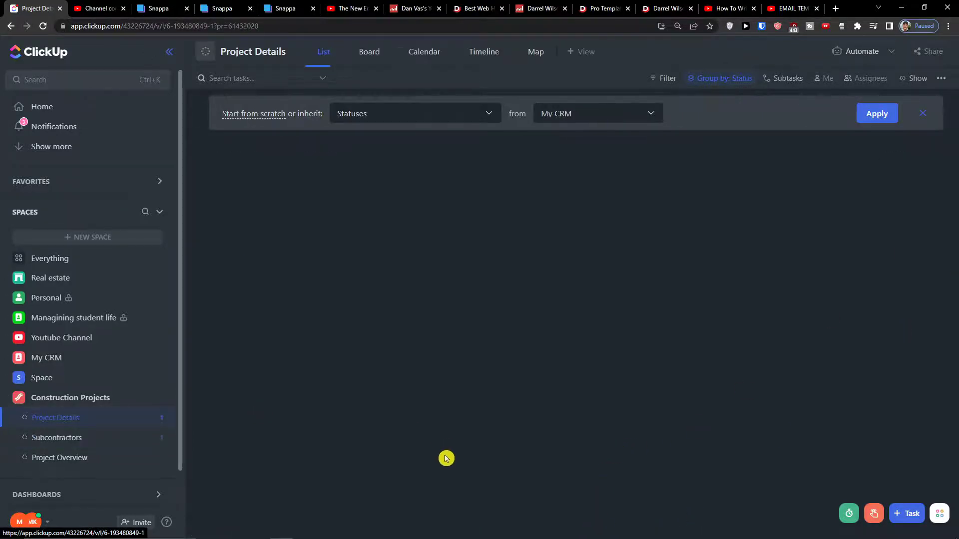
left_click_drag(417, 533, 825, 533)
left_click(680, 210)
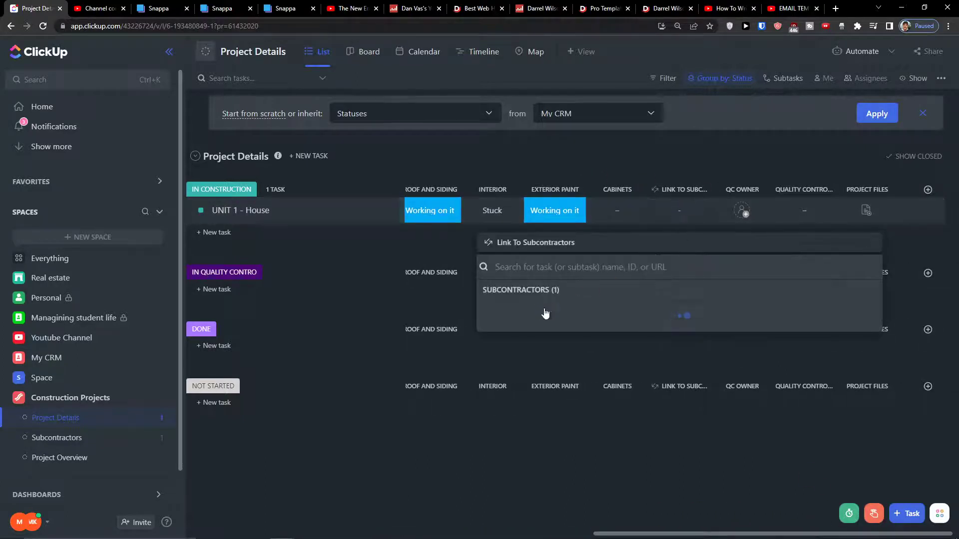
left_click(526, 310)
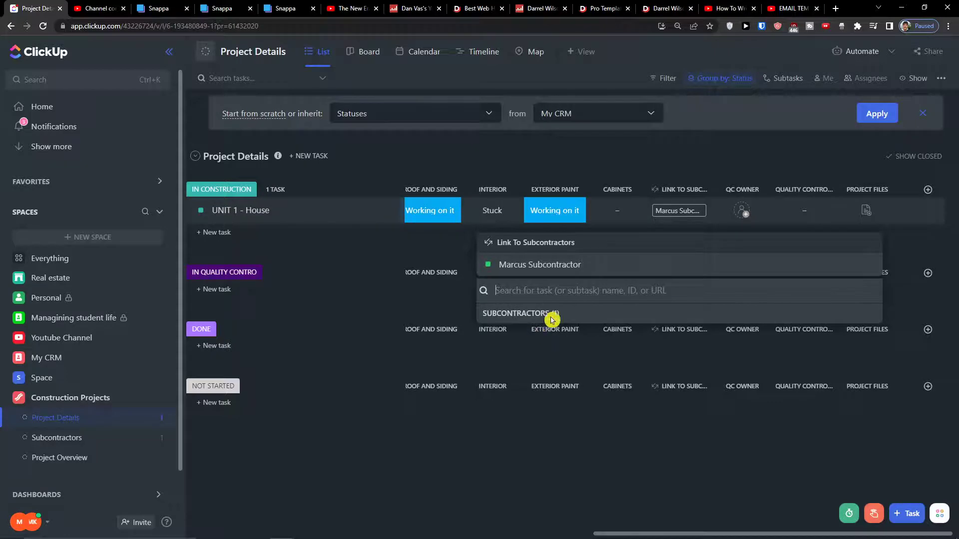
left_click(573, 485)
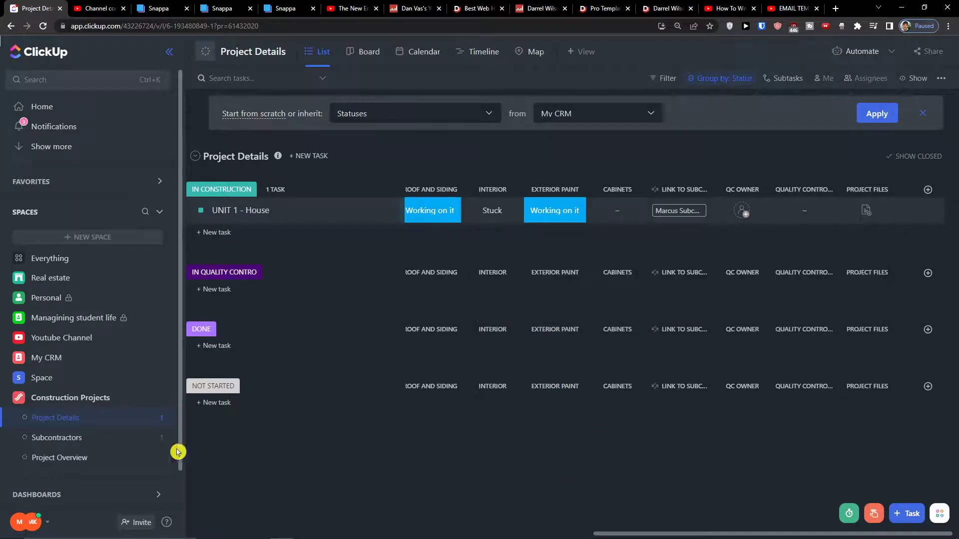
Add a Relationship column named Link To project to the Subcontractors list, related to tasks from the Project Details list.
left_click(125, 438)
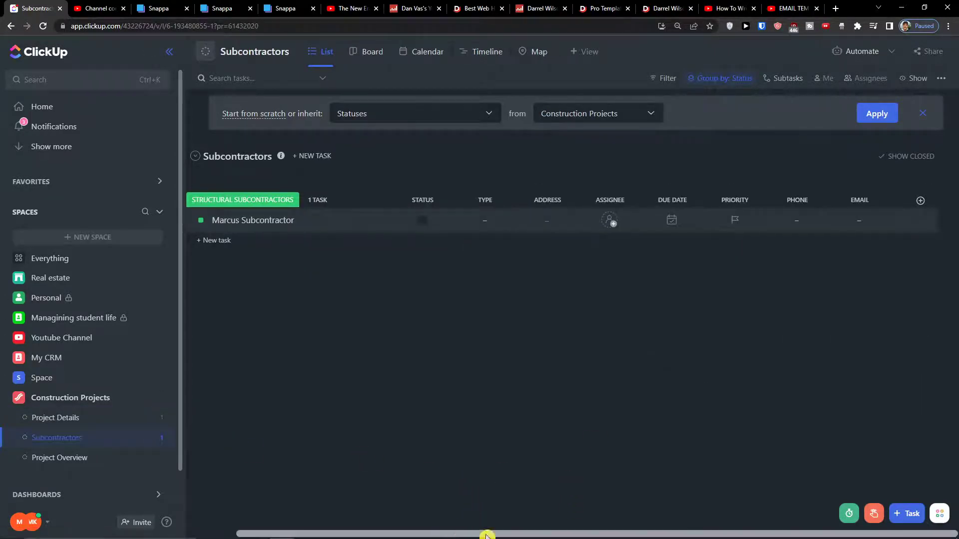
left_click(920, 201)
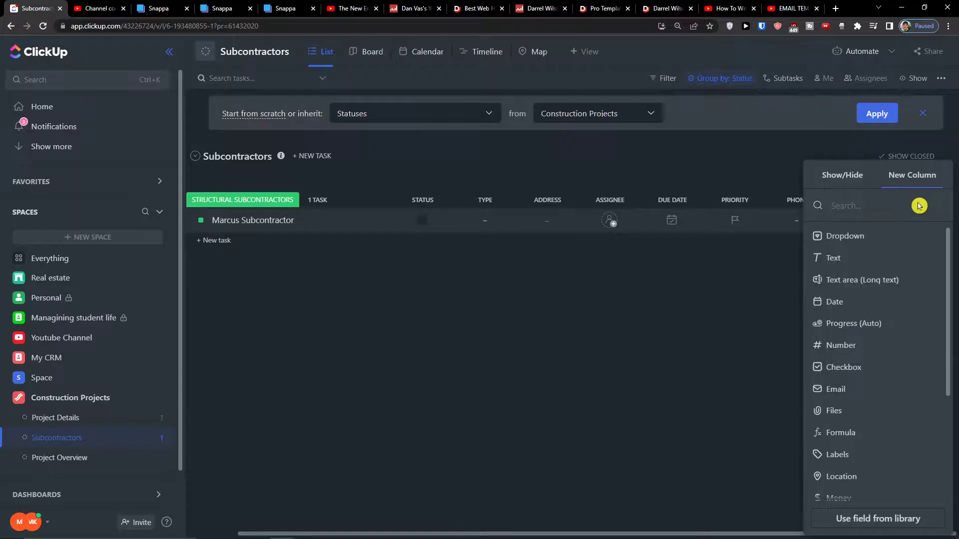
scroll(819, 349, "down", 3)
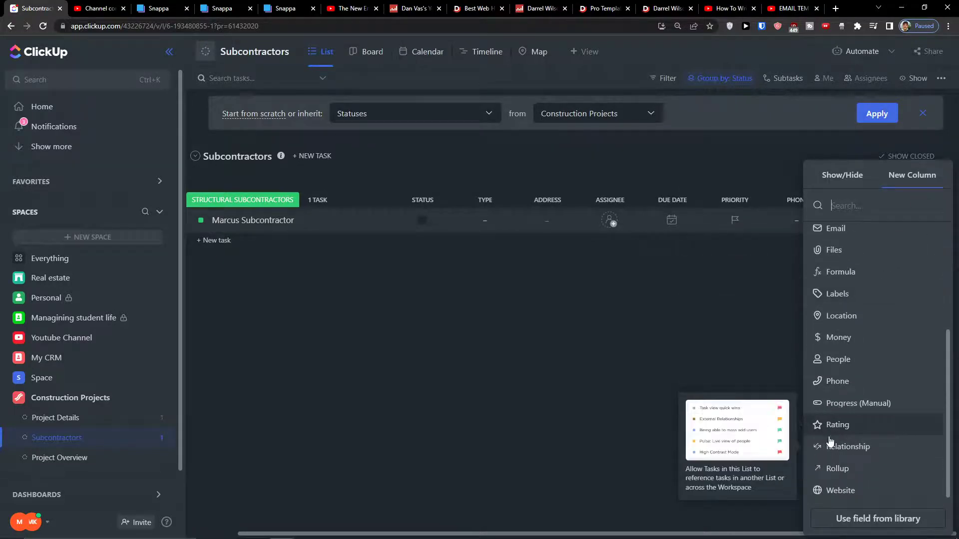
left_click(824, 446)
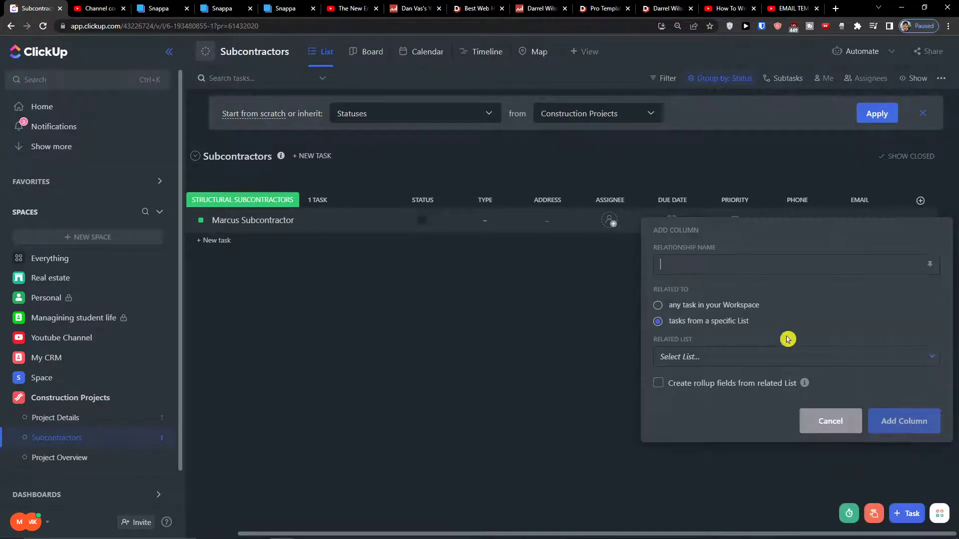
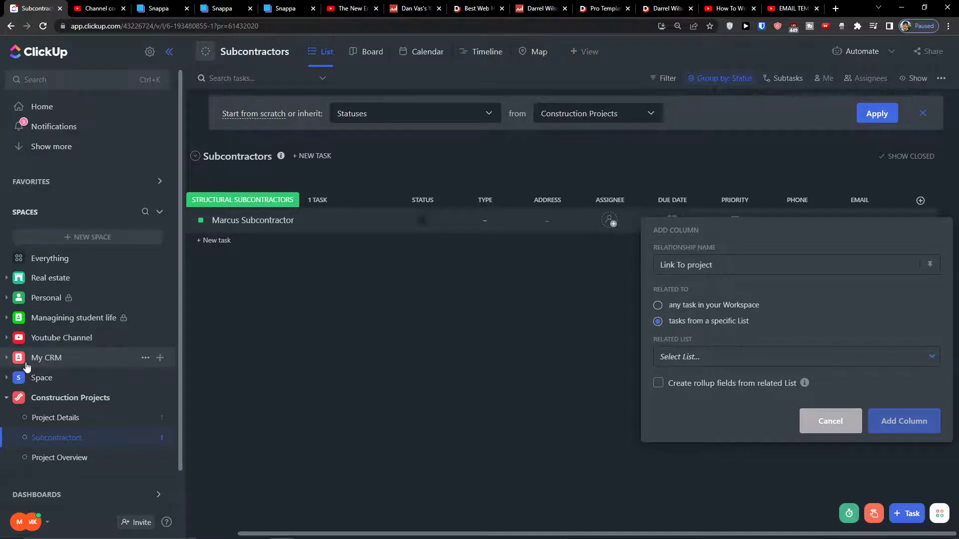
left_click(876, 366)
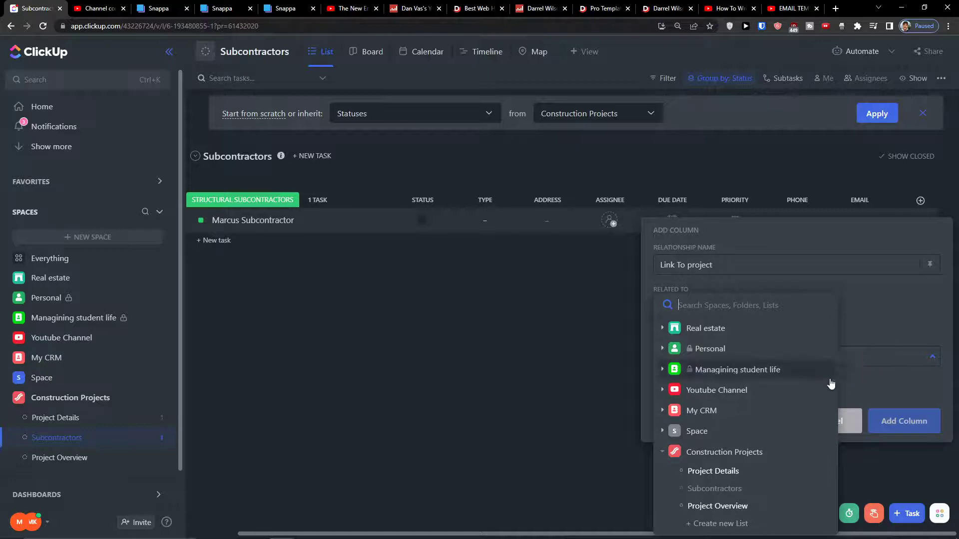
left_click(747, 478)
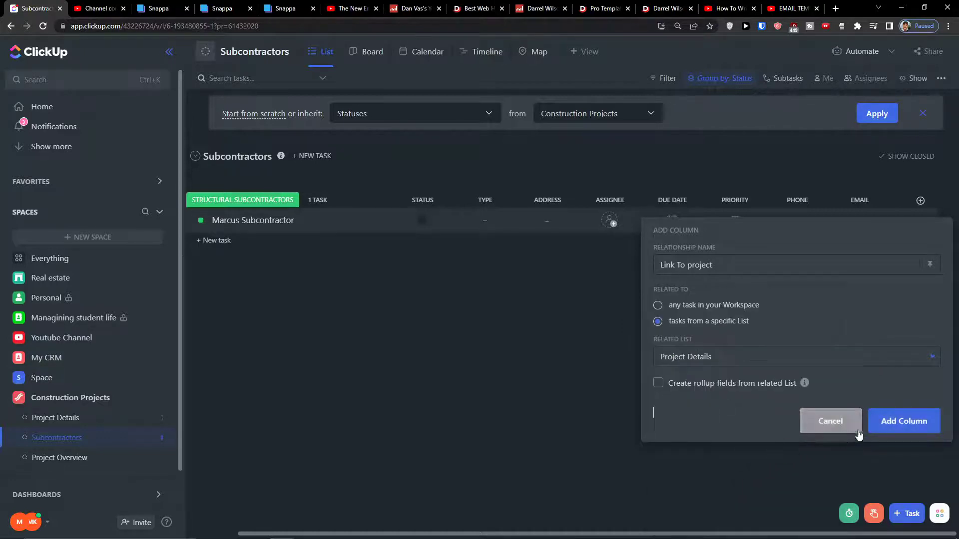
left_click(892, 422)
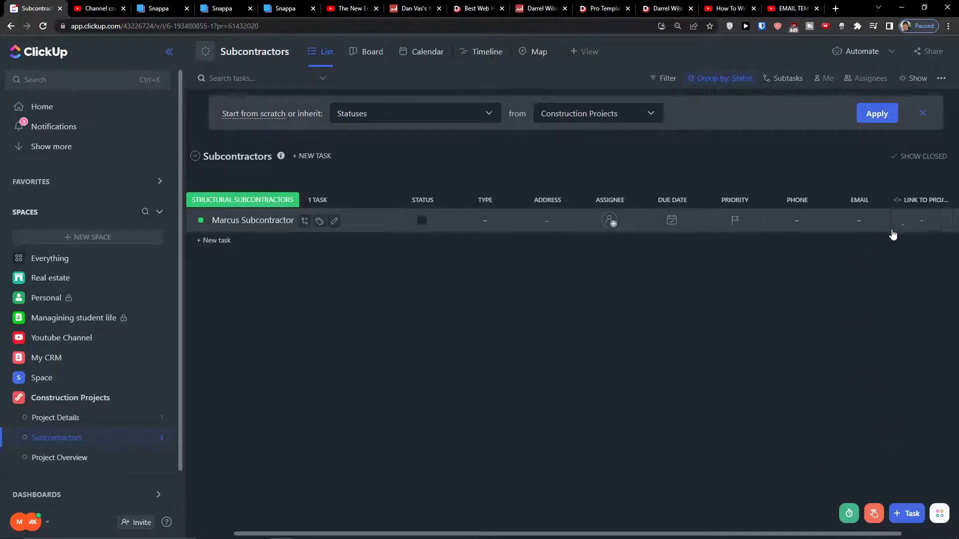
Link the task under STRUCTURAL SUBCONTRACTORS to UNIT 1 - House in the Link To project column.
left_click(910, 226)
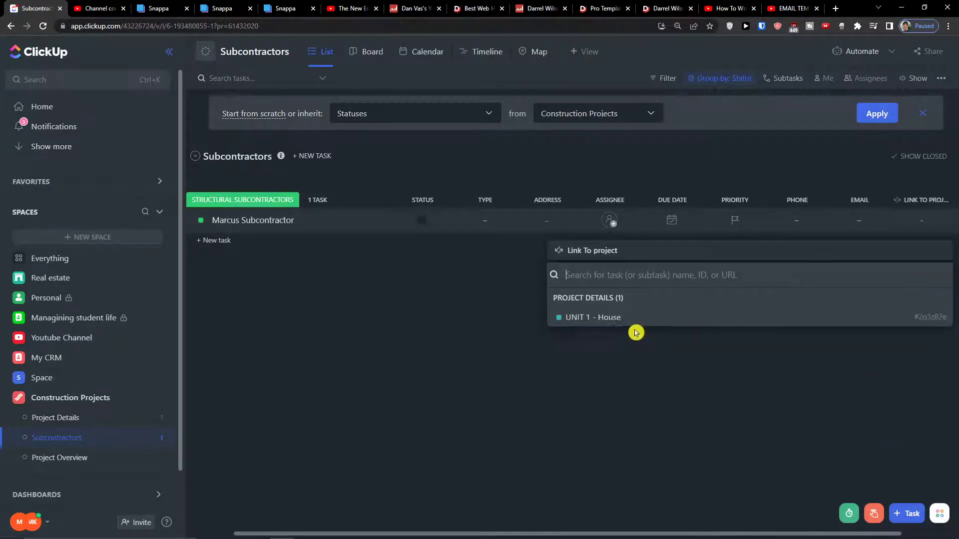
left_click(616, 325)
left_click(632, 404)
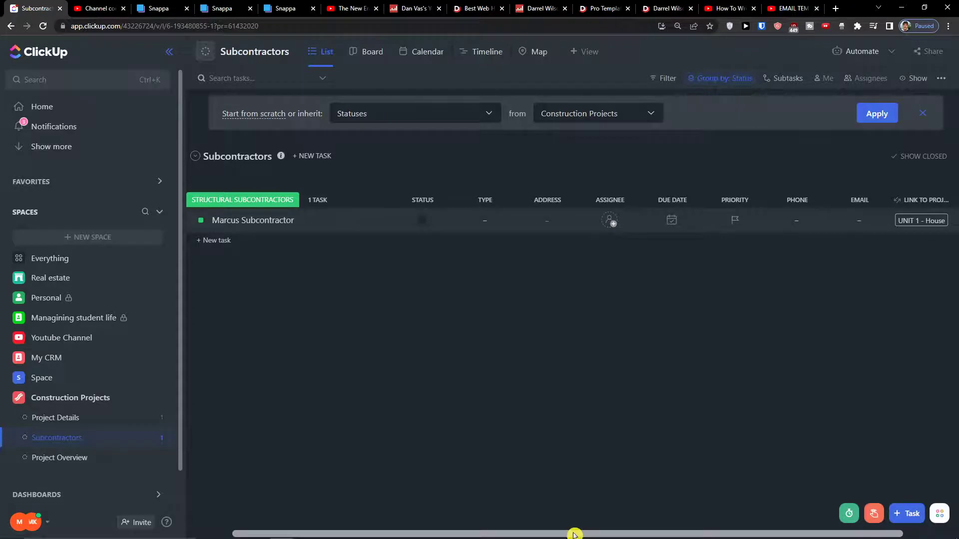
left_click_drag(574, 534, 634, 534)
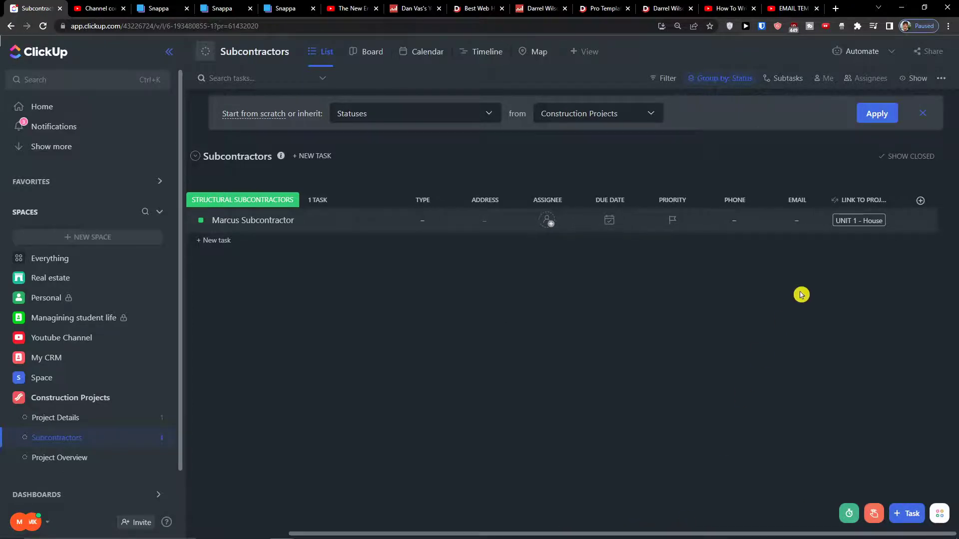
left_click(920, 200)
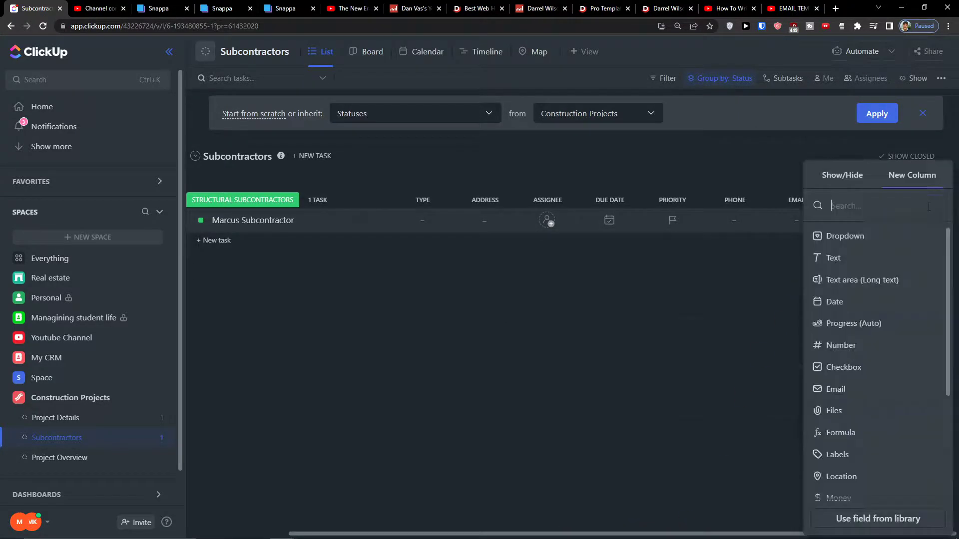
scroll(844, 479, "down", 2)
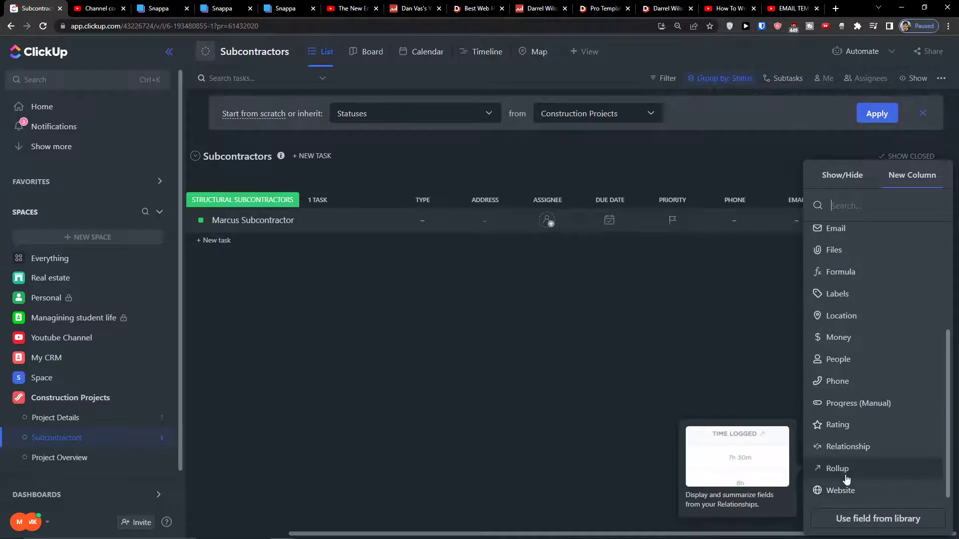
left_click(844, 469)
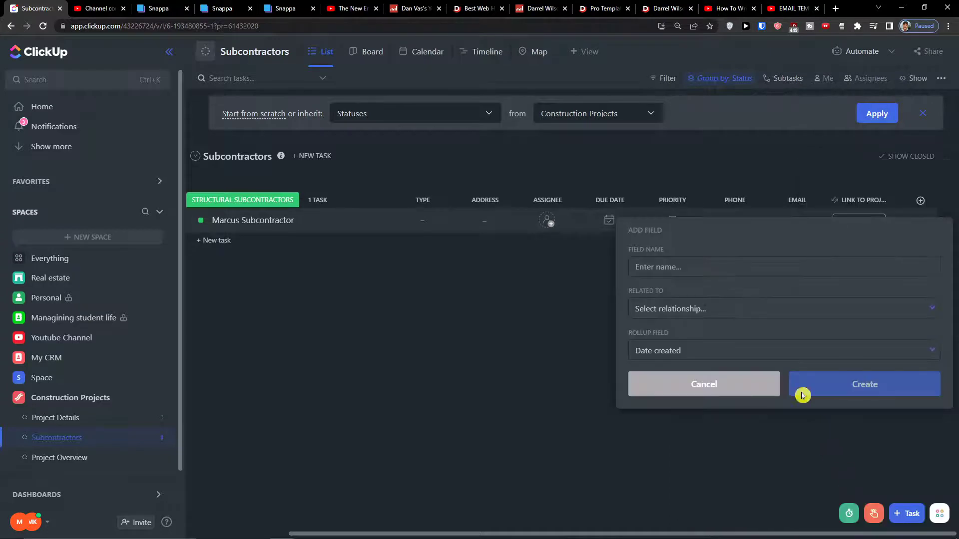
left_click(765, 310)
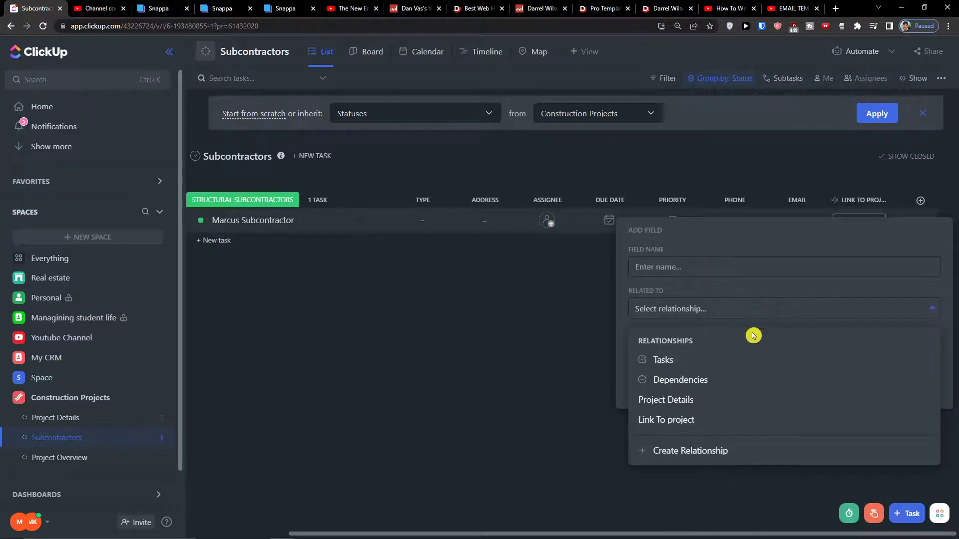
left_click(692, 402)
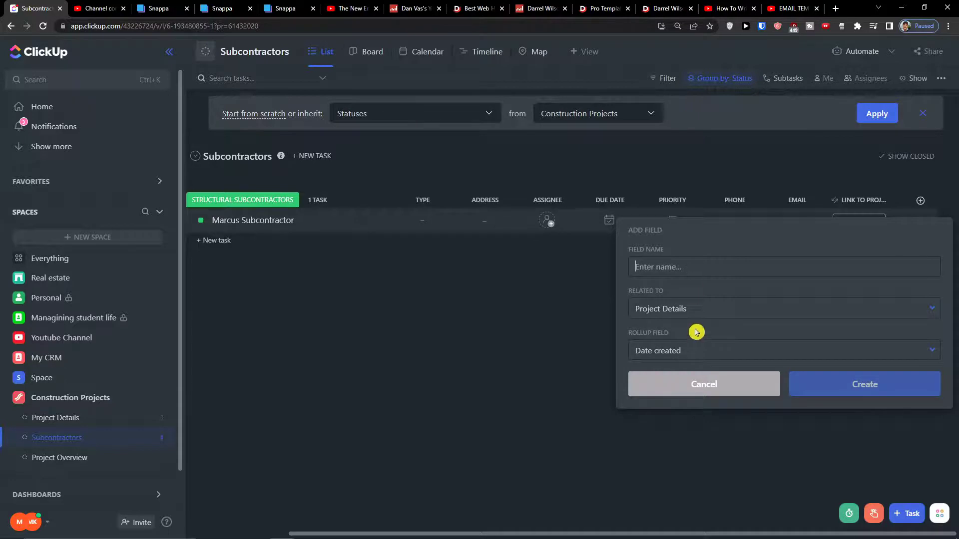
type("Link")
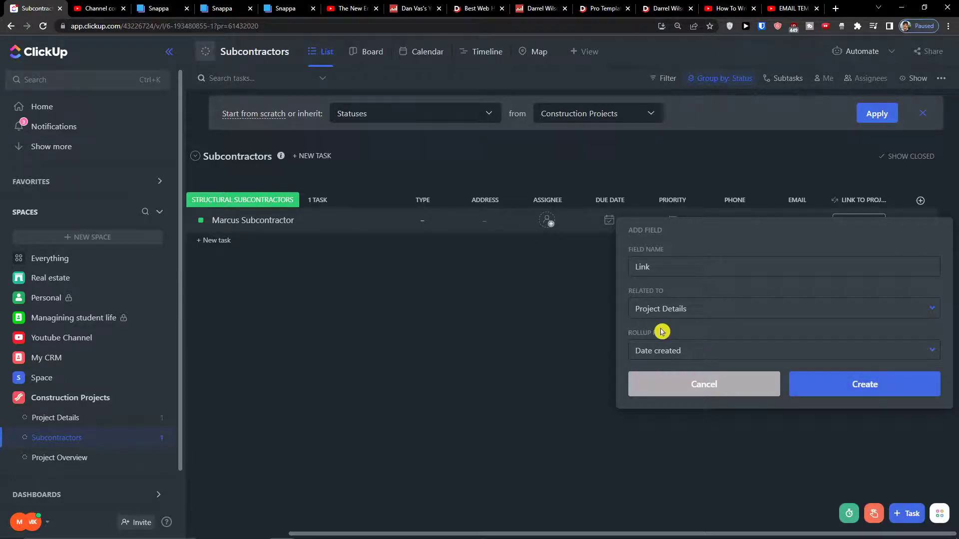
left_click(659, 350)
scroll(656, 357, "down", 3)
scroll(654, 369, "up", 2)
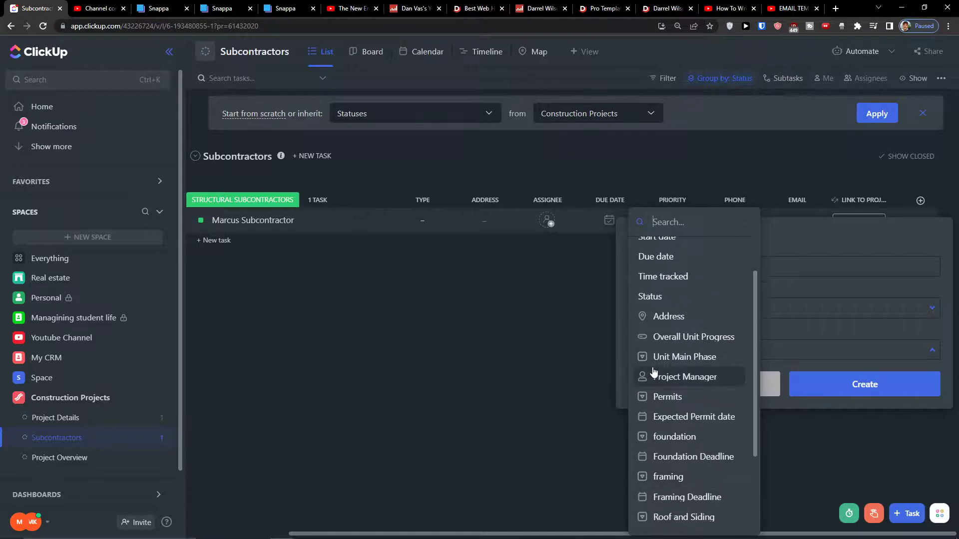
scroll(678, 356, "down", 3)
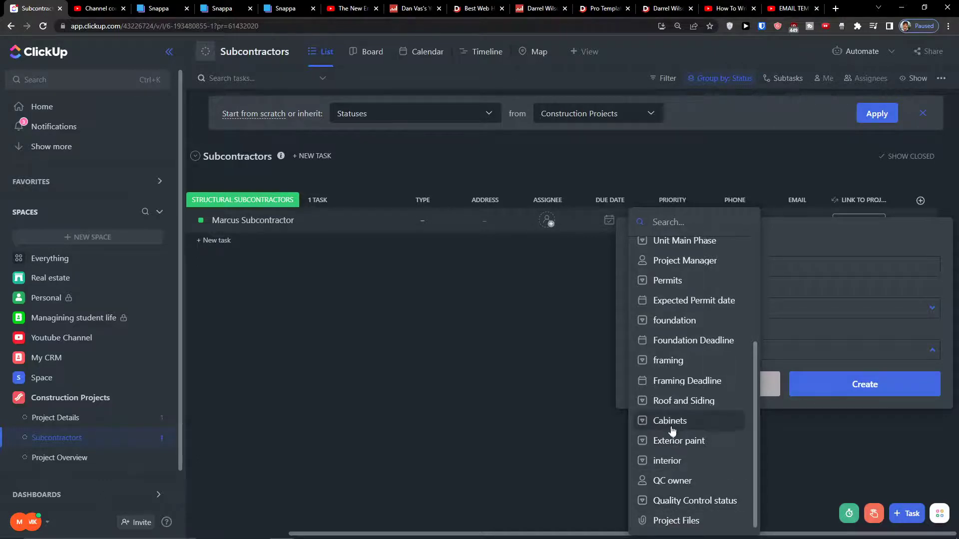
scroll(671, 421, "up", 3)
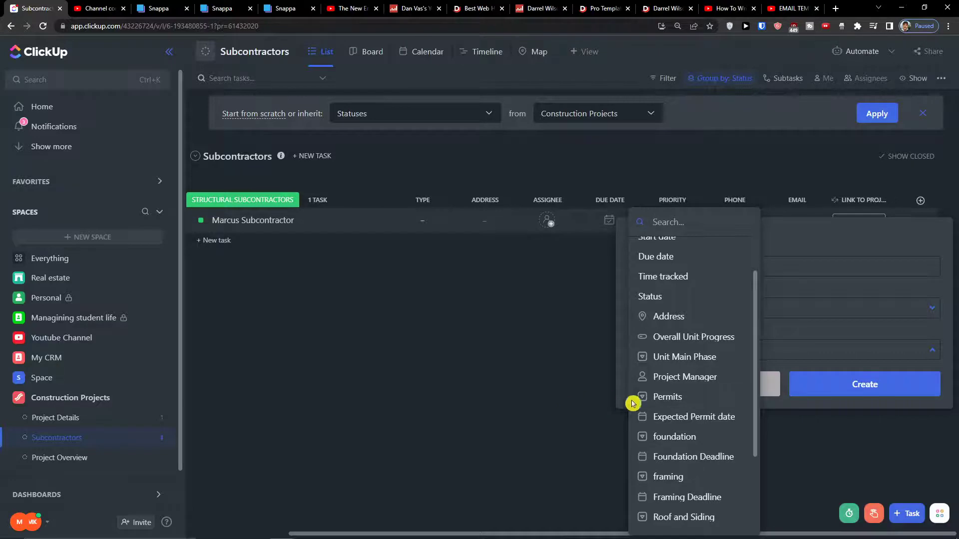
scroll(664, 418, "up", 2)
scroll(662, 421, "down", 2)
scroll(658, 449, "down", 3)
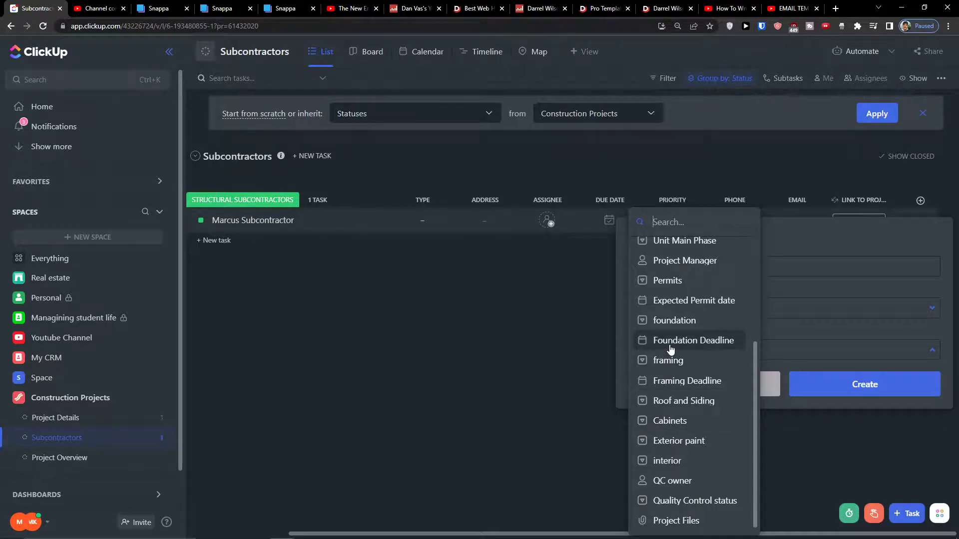
left_click(766, 377)
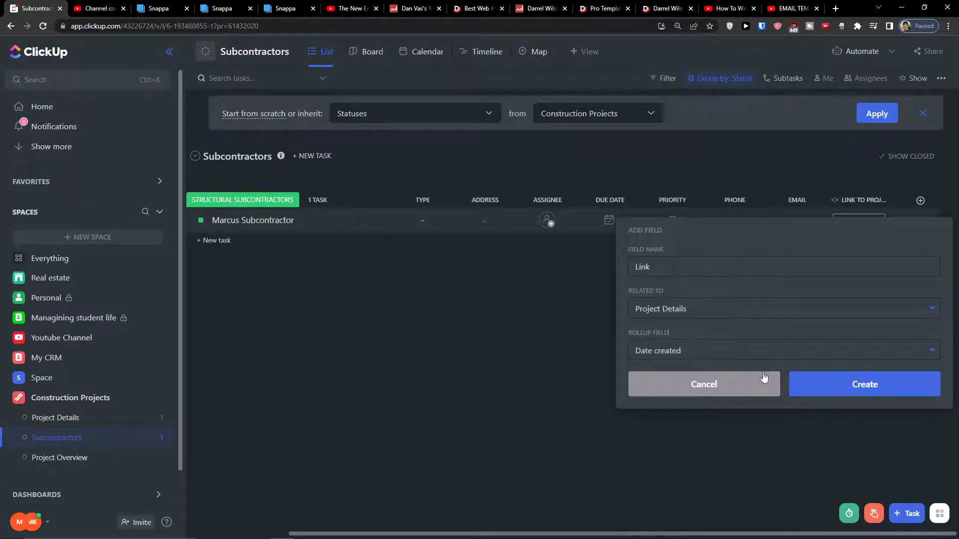
left_click(764, 381)
left_click(571, 365)
Look over the columns of the Project Details list and return to the Subcontractors list.
left_click(56, 417)
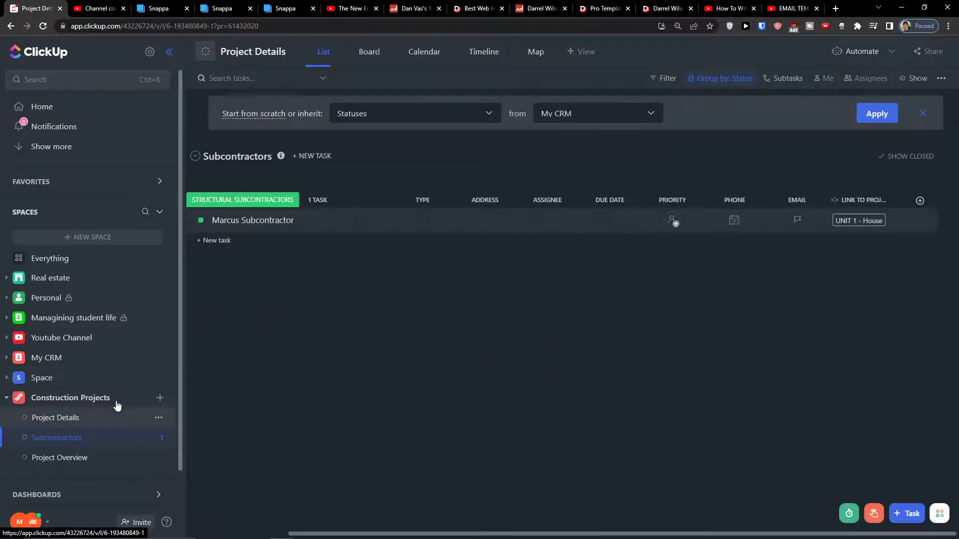
left_click_drag(553, 530, 489, 522)
left_click(127, 440)
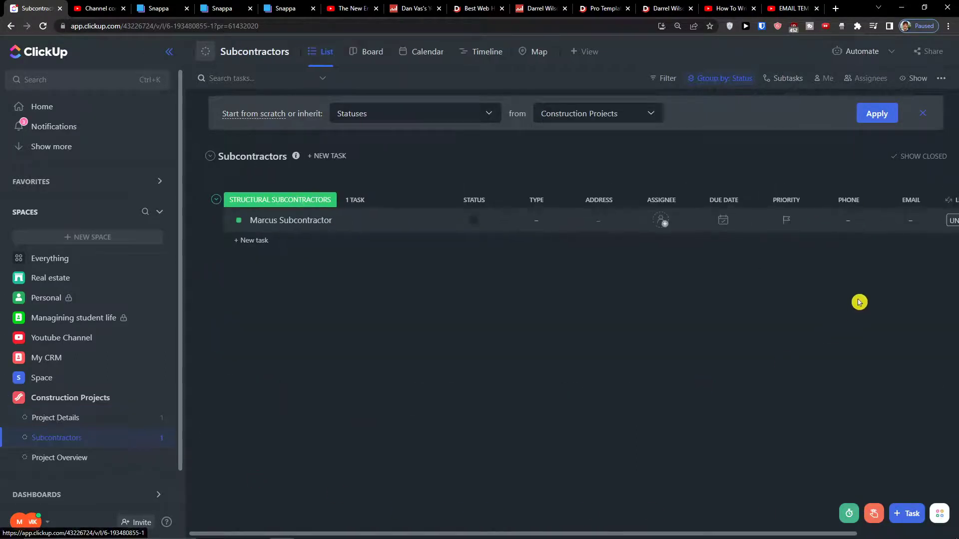
left_click_drag(719, 533, 835, 533)
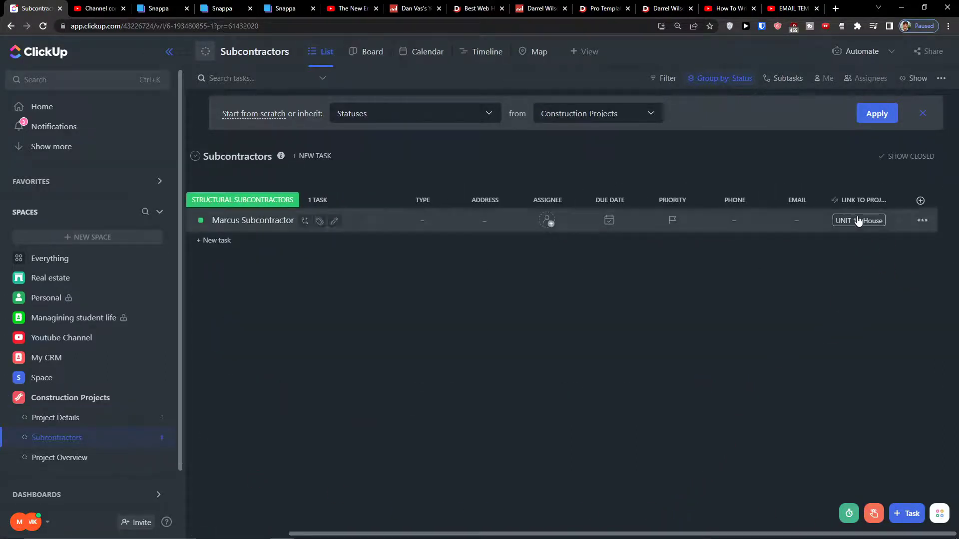
left_click(920, 200)
scroll(857, 450, "down", 3)
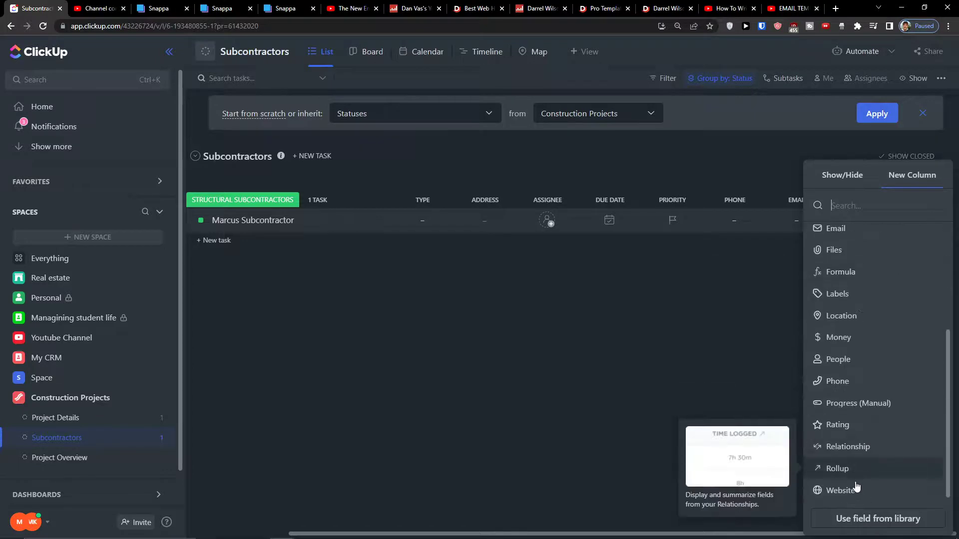
left_click(856, 470)
left_click(729, 310)
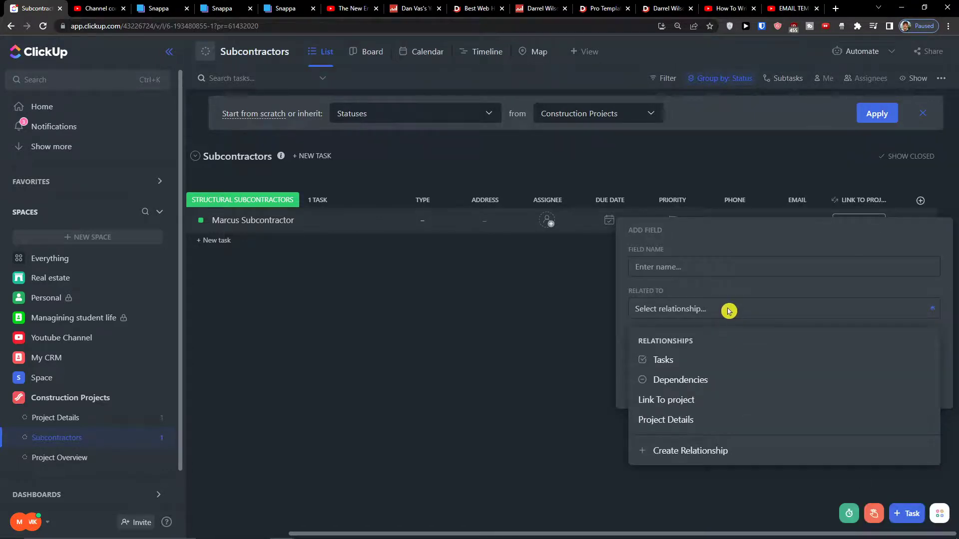
left_click(721, 421)
left_click(718, 355)
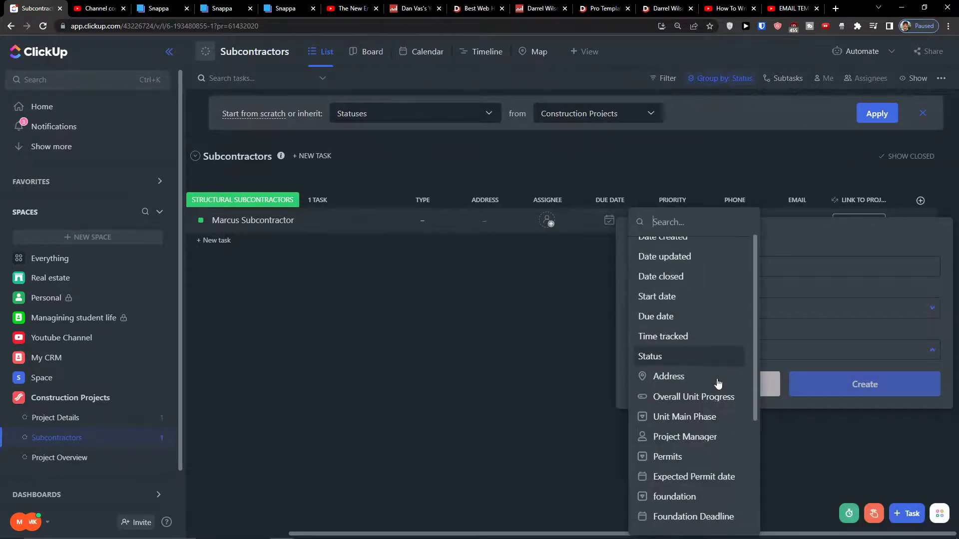
scroll(718, 382, "down", 4)
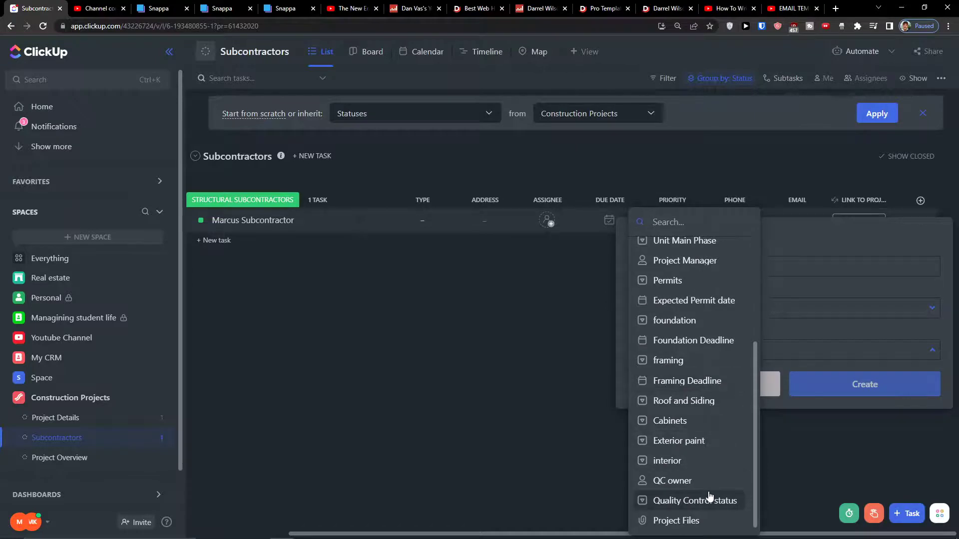
scroll(709, 496, "up", 3)
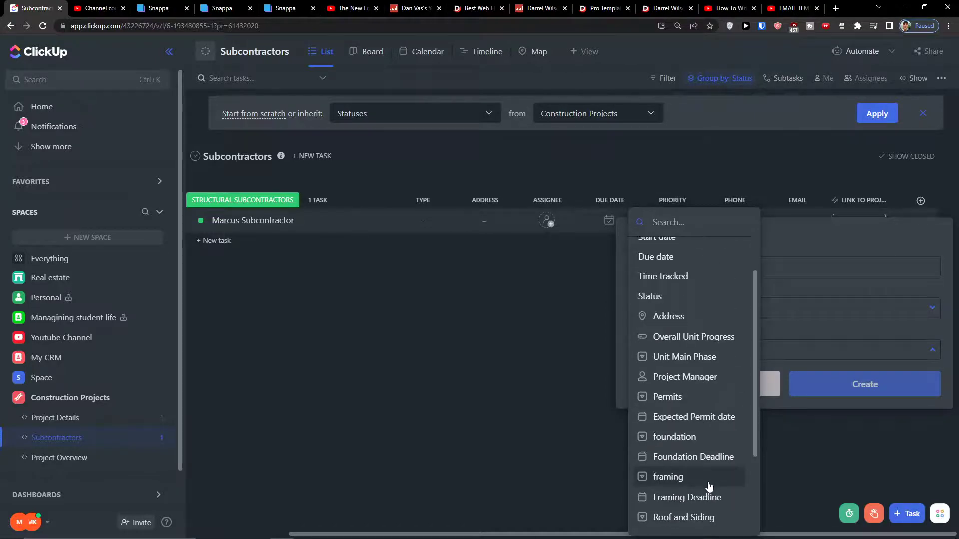
key("BackSpace")
key("BackSpace")
key("BackSpace")
key("BackSpace")
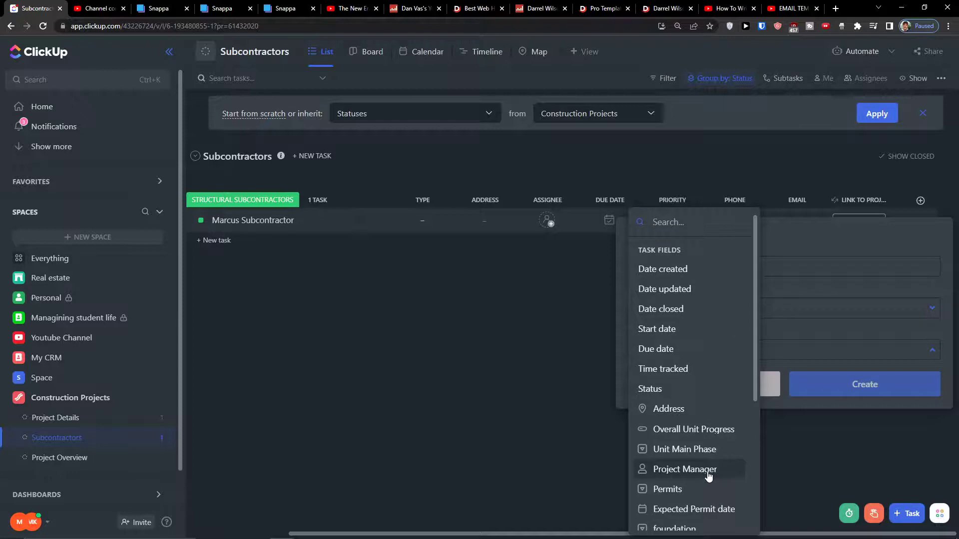
type("li")
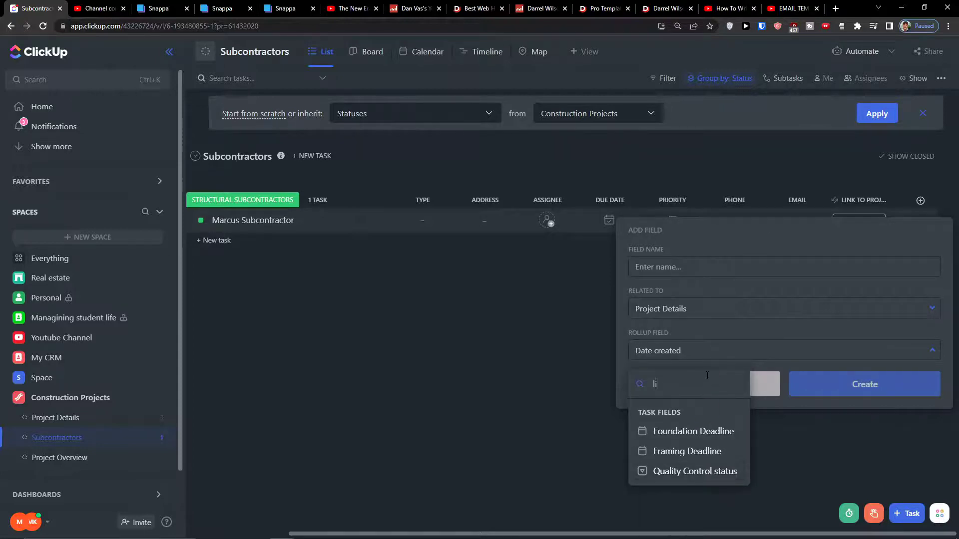
left_click(893, 314)
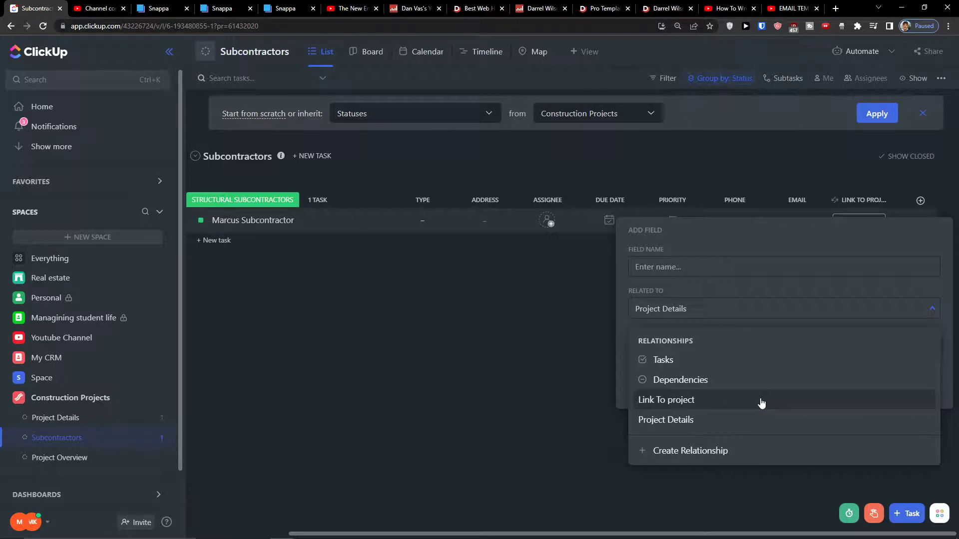
left_click(754, 419)
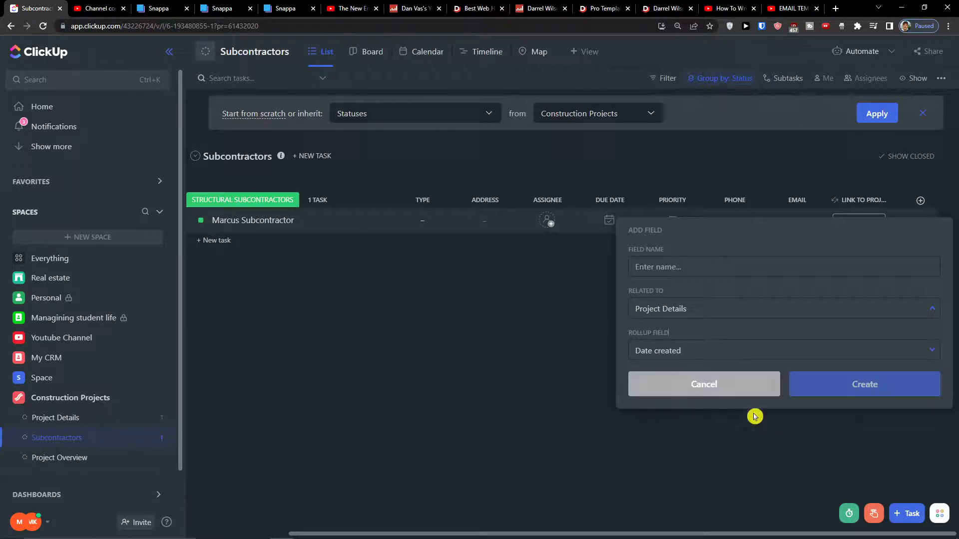
left_click(721, 346)
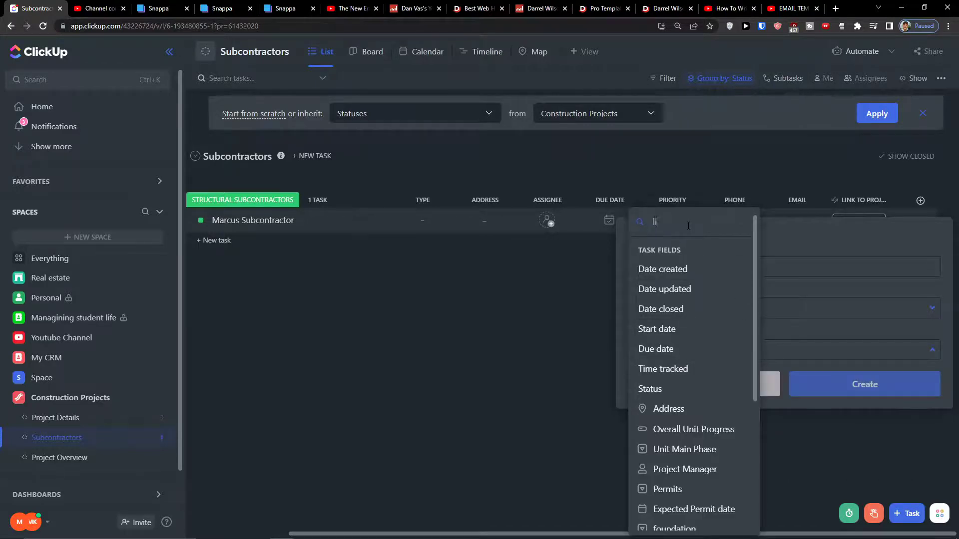
left_click(763, 396)
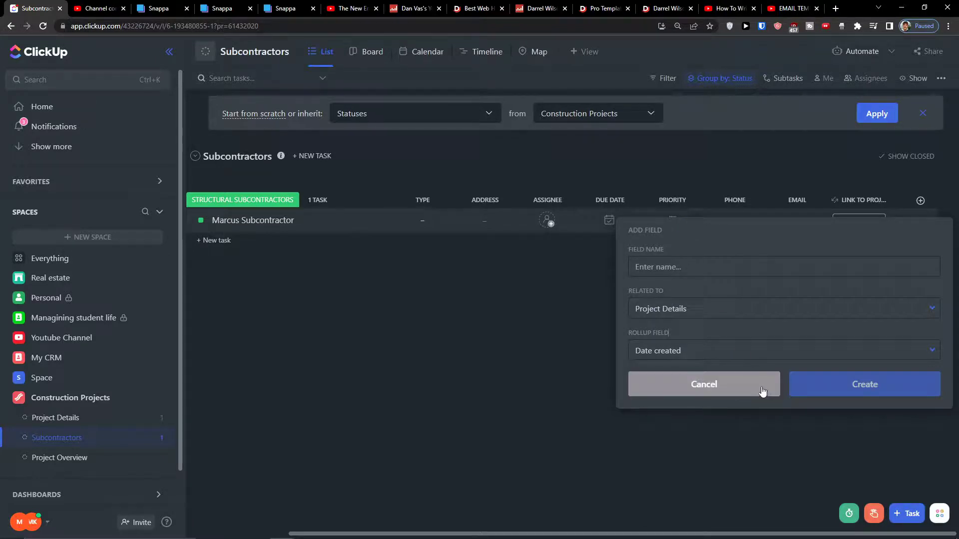
left_click(762, 391)
left_click(805, 259)
left_click(864, 226)
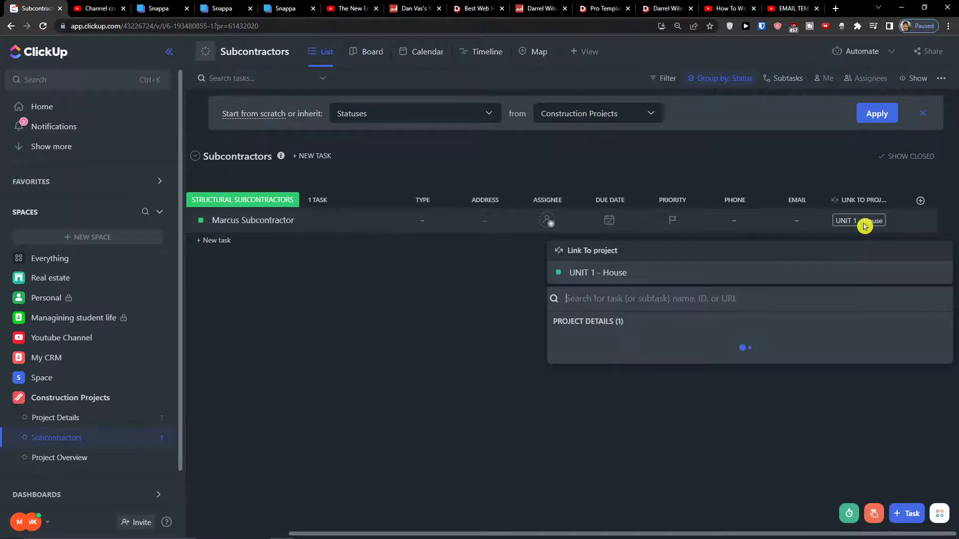
left_click(496, 407)
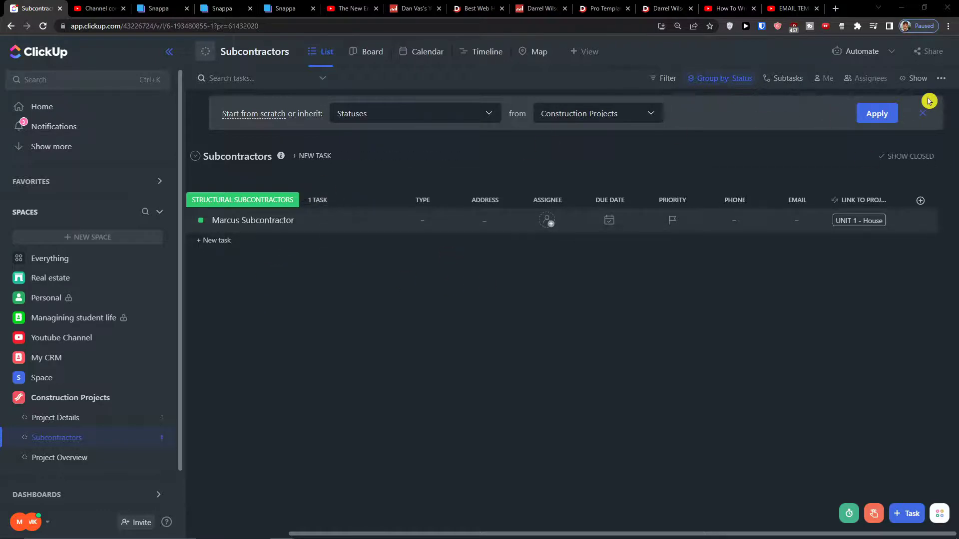
Turn on the display of empty statuses in the Subcontractors list view.
left_click(914, 78)
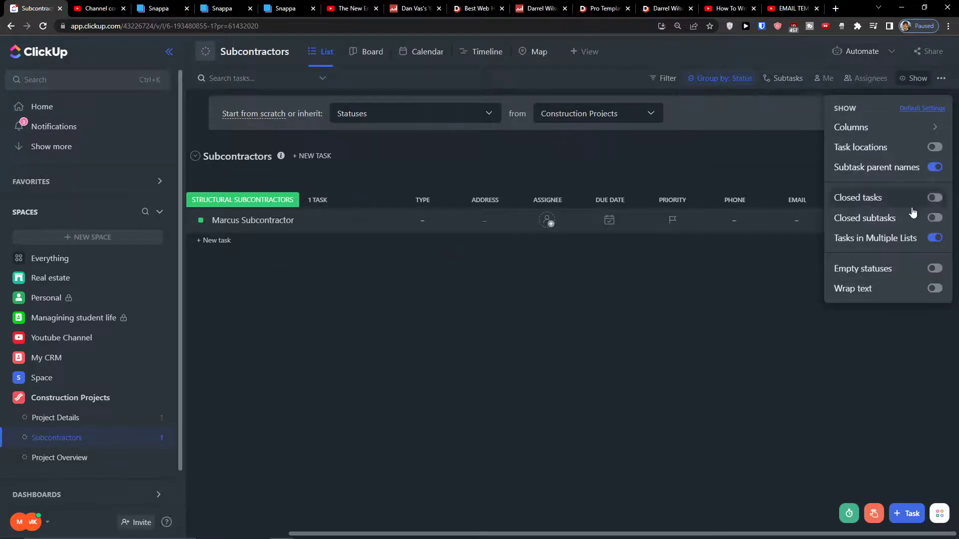
left_click(934, 268)
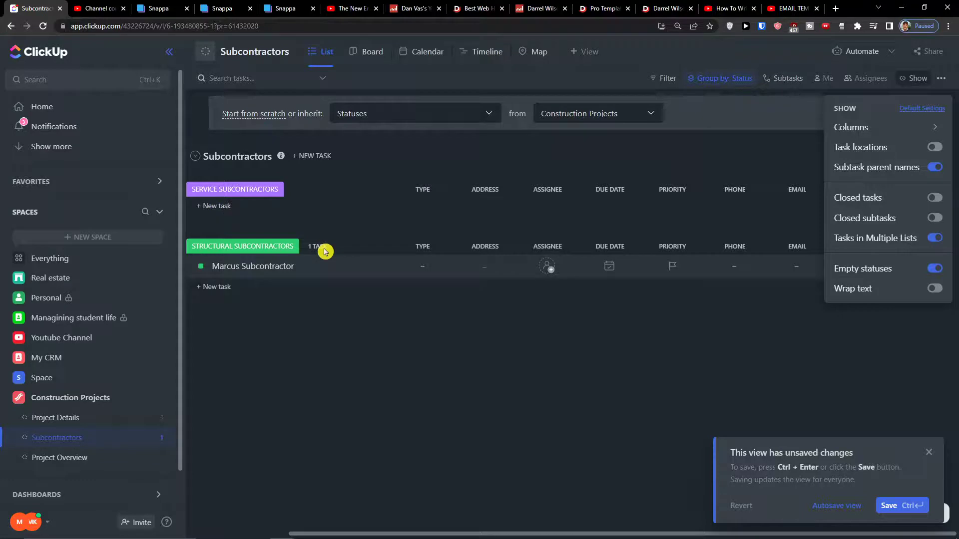
left_click(373, 356)
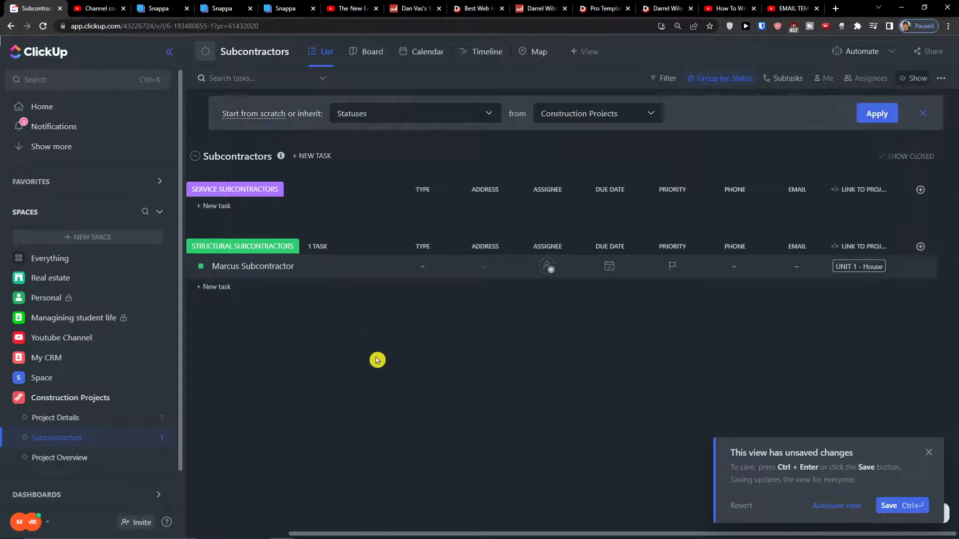
Set the Type of the existing task under STRUCTURAL SUBCONTRACTORS to Wood.
left_click(430, 268)
scroll(463, 385, "down", 1)
left_click(463, 385)
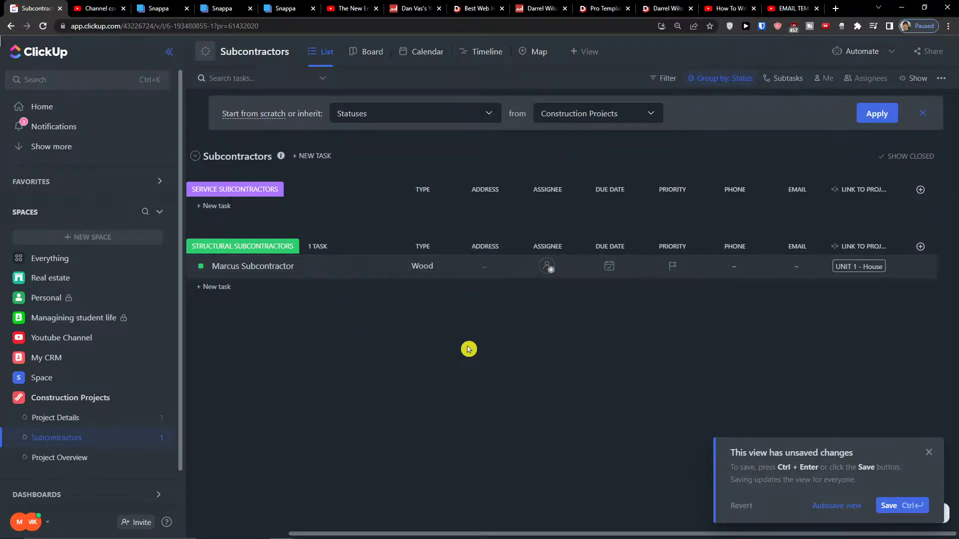
left_click(418, 270)
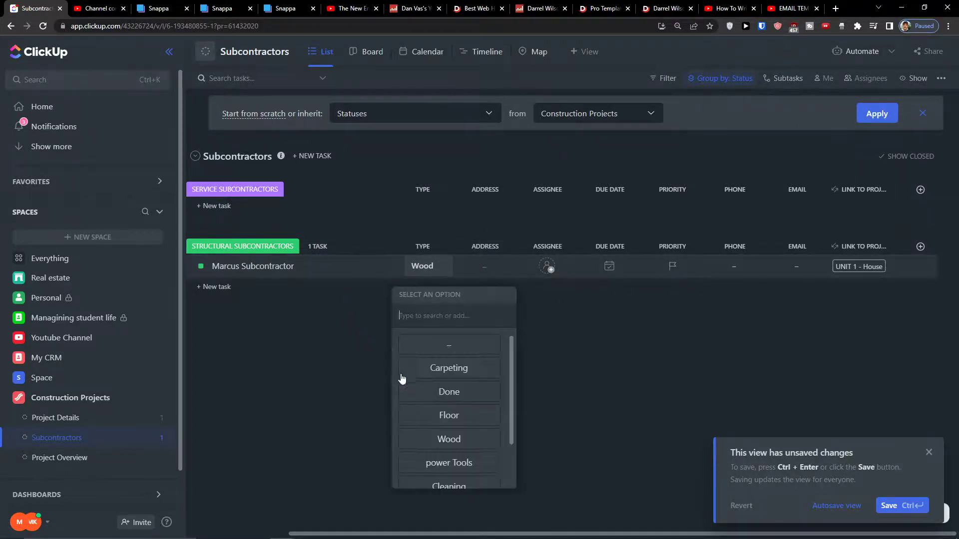
left_click(434, 446)
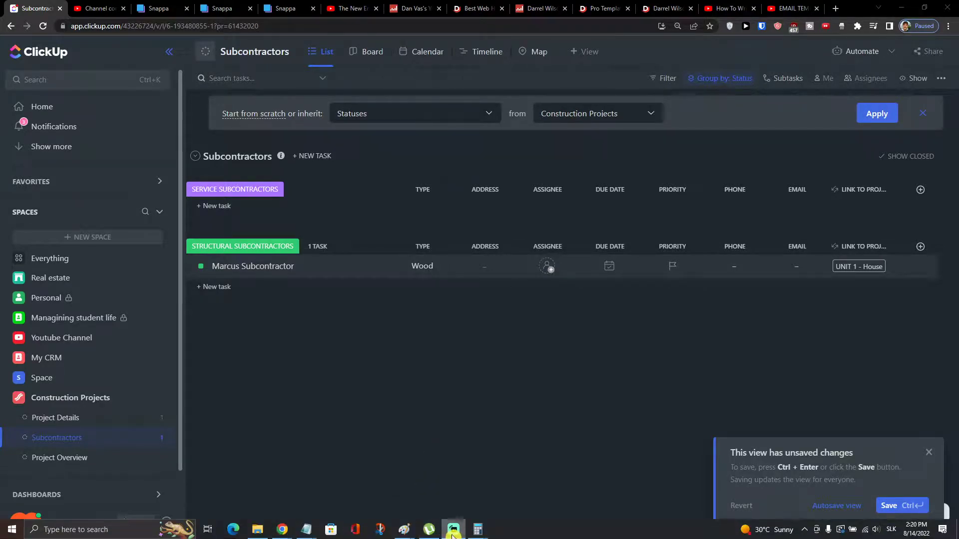
Set the overall unit progress of UNIT 1 - House to about halfway in the Project Details list.
left_click(87, 425)
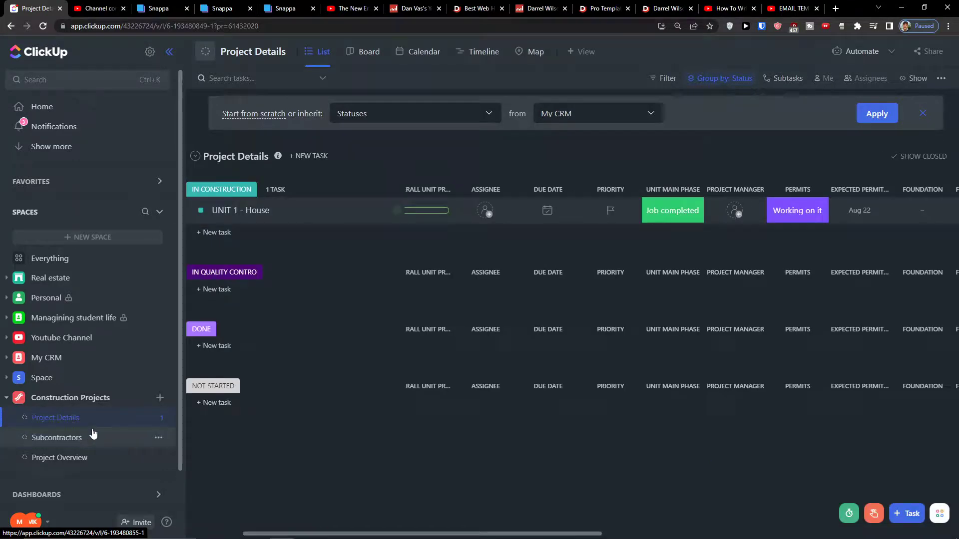
left_click(408, 213)
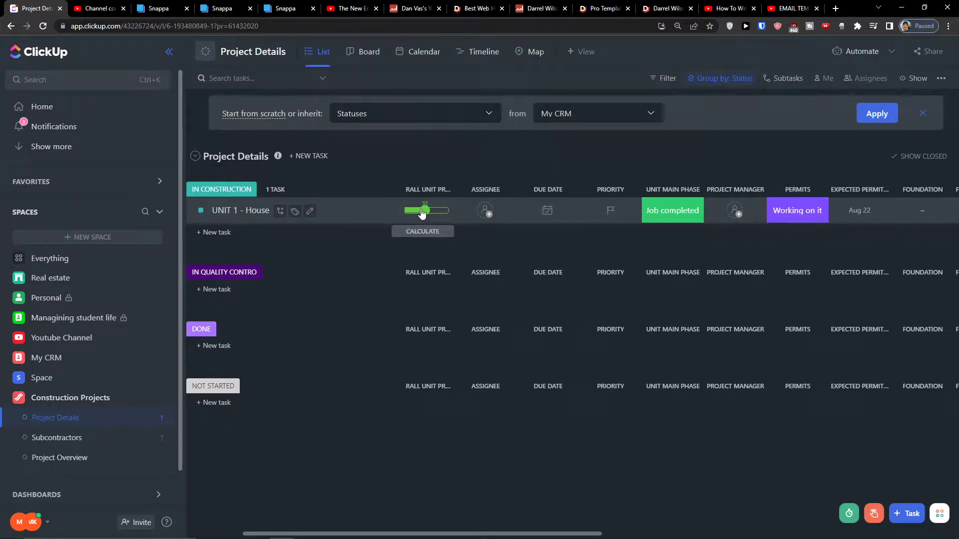
left_click(437, 453)
scroll(588, 426, "right", 10)
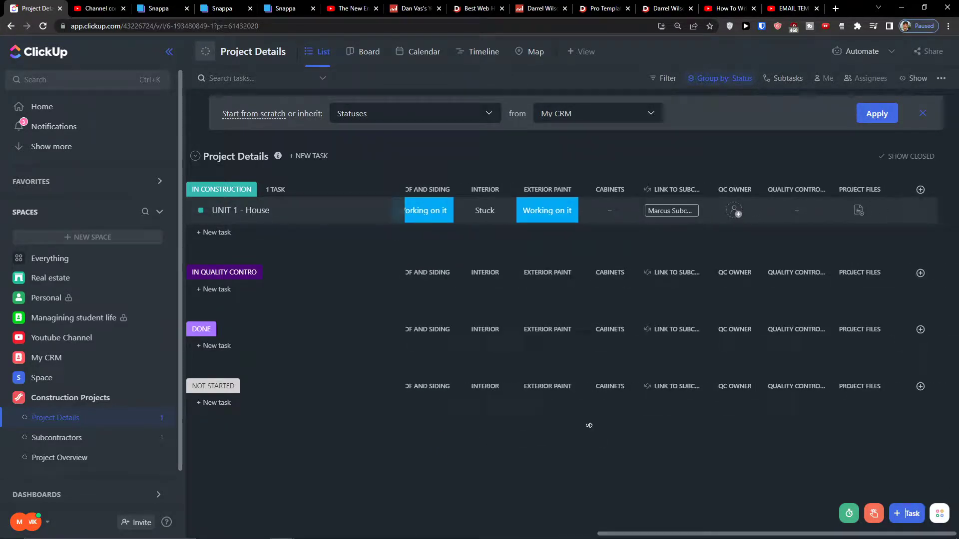
scroll(455, 426, "left", 10)
left_click(301, 433)
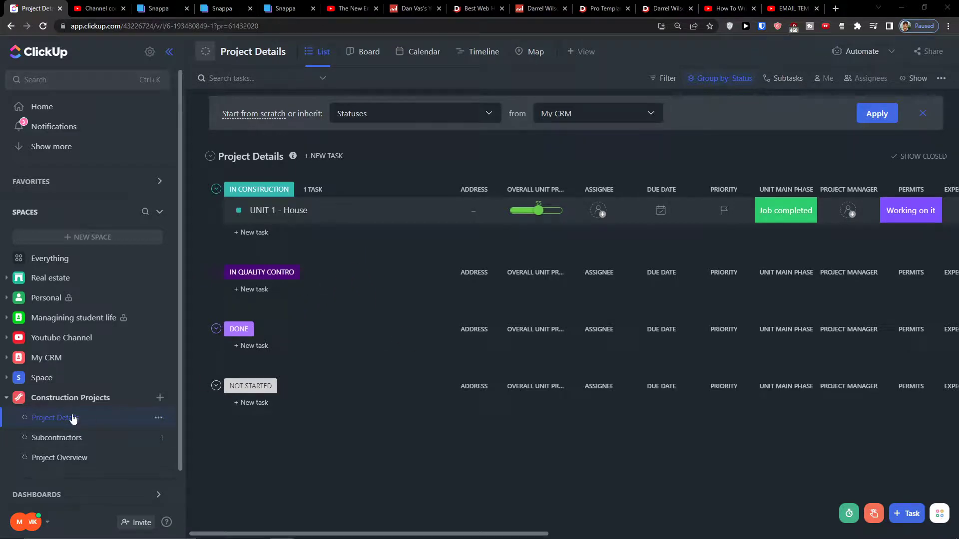
Rename the Project Overview list as Activities.
left_click(79, 464)
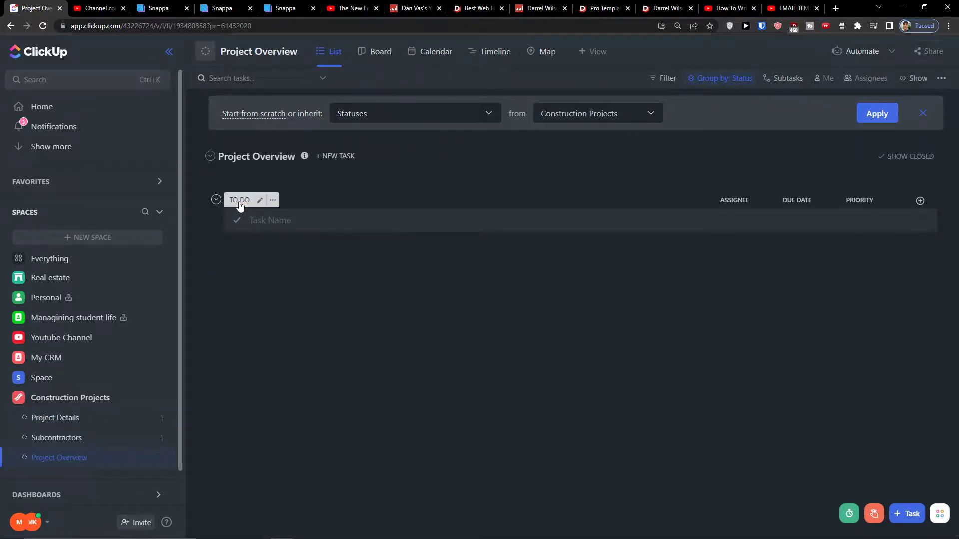
left_click(306, 52)
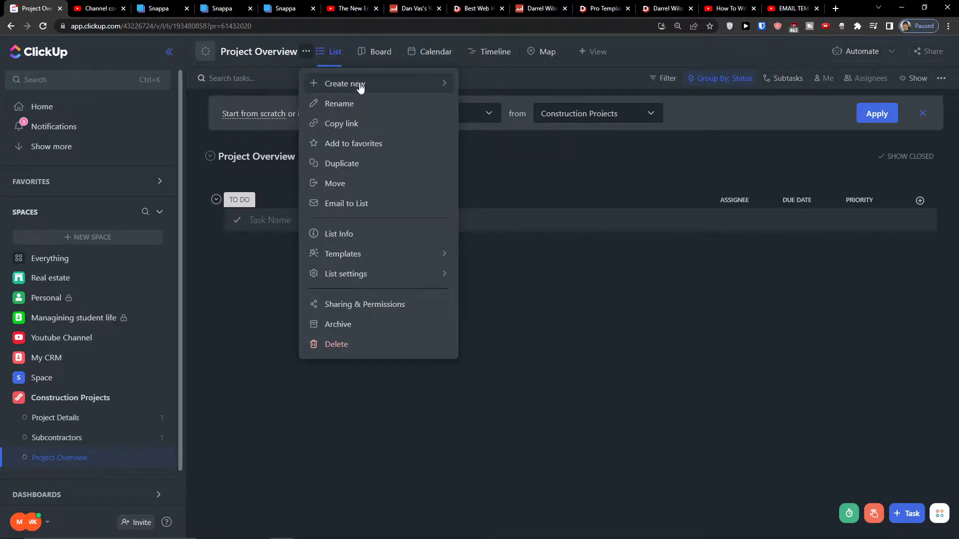
left_click(338, 103)
key("BackSpace")
key("BackSpace")
key("BackSpace")
key("BackSpace")
key("BackSpace")
key("BackSpace")
key("BackSpace")
key("BackSpace")
key("BackSpace")
key("BackSpace")
key("BackSpace")
key("BackSpace")
key("BackSpace")
key("BackSpace")
key("BackSpace")
key("BackSpace")
type("Activities")
key("Return")
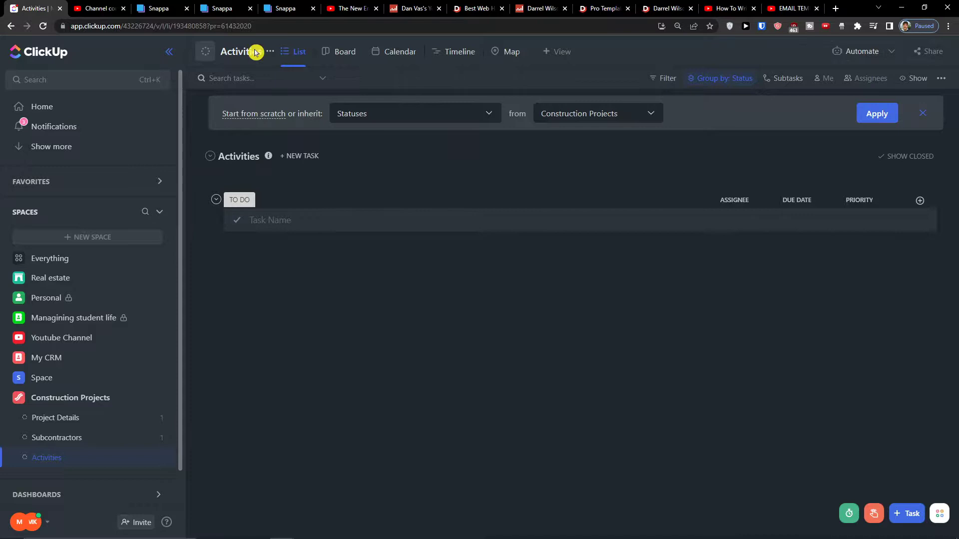
left_click(271, 52)
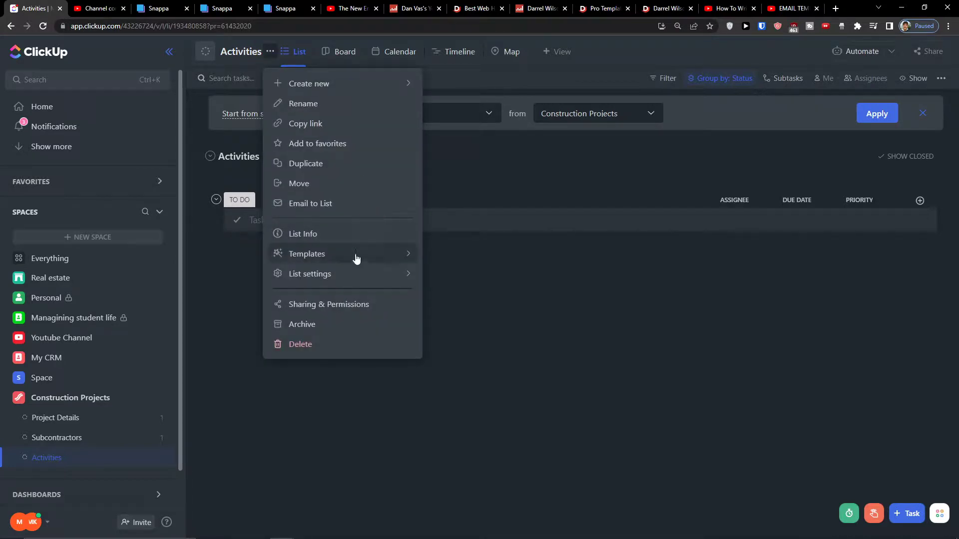
mouse_move(373, 273)
left_click(463, 327)
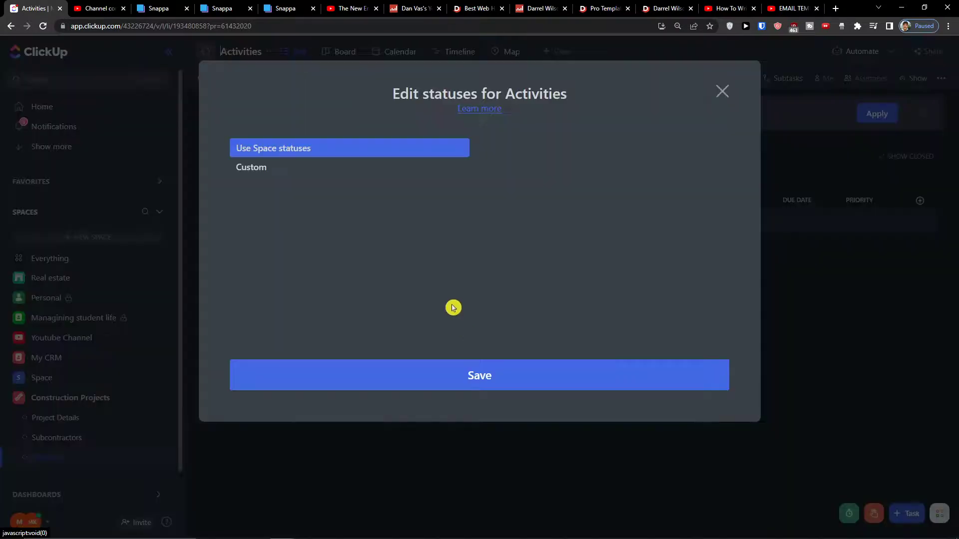
left_click(415, 167)
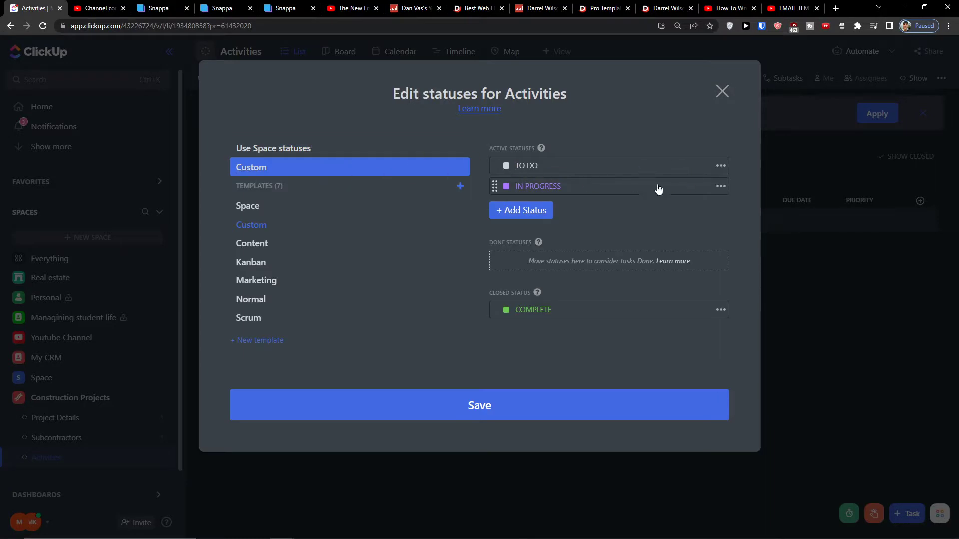
left_click(523, 209)
left_click(485, 221)
left_click(721, 93)
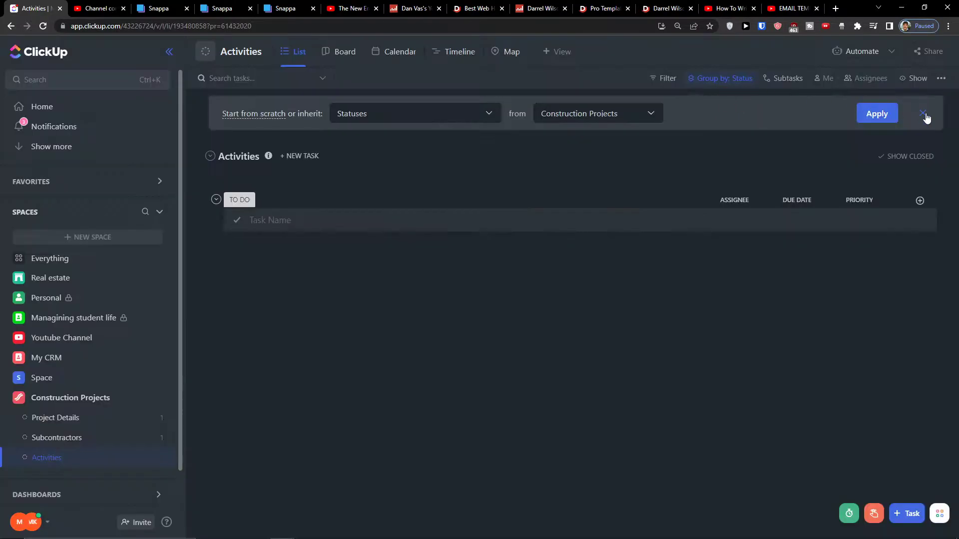
Turn on the display of empty statuses in the Activities list view.
left_click(941, 78)
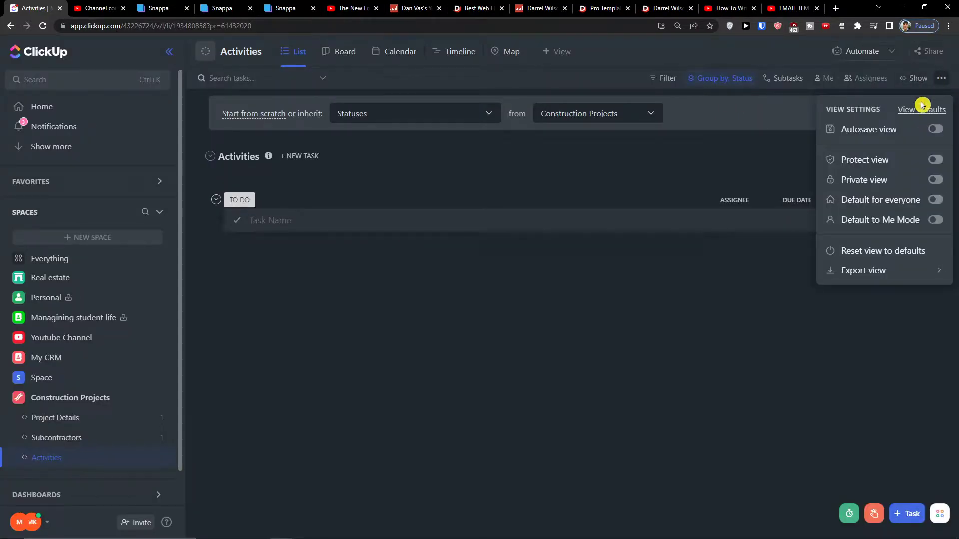
left_click(908, 83)
left_click(910, 80)
left_click(931, 266)
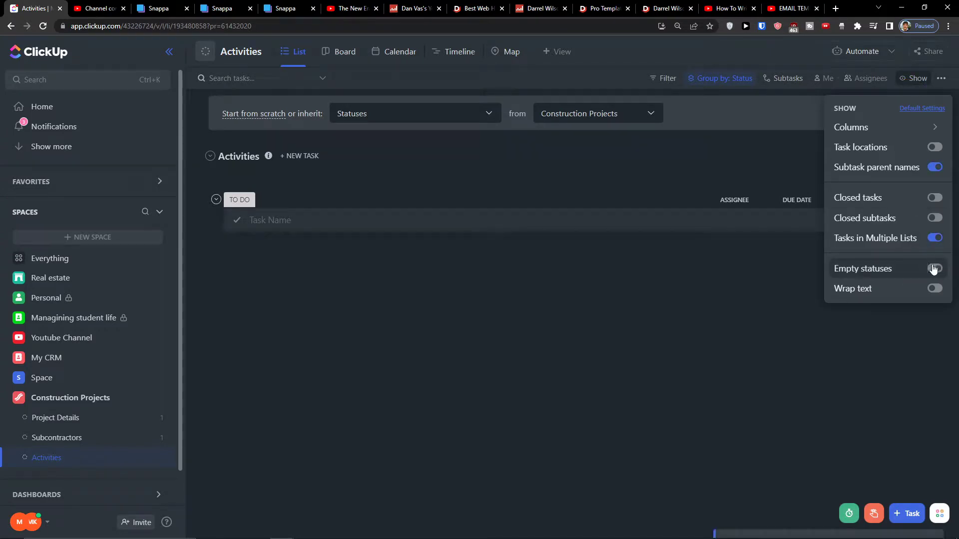
left_click(718, 293)
left_click(351, 215)
left_click(318, 247)
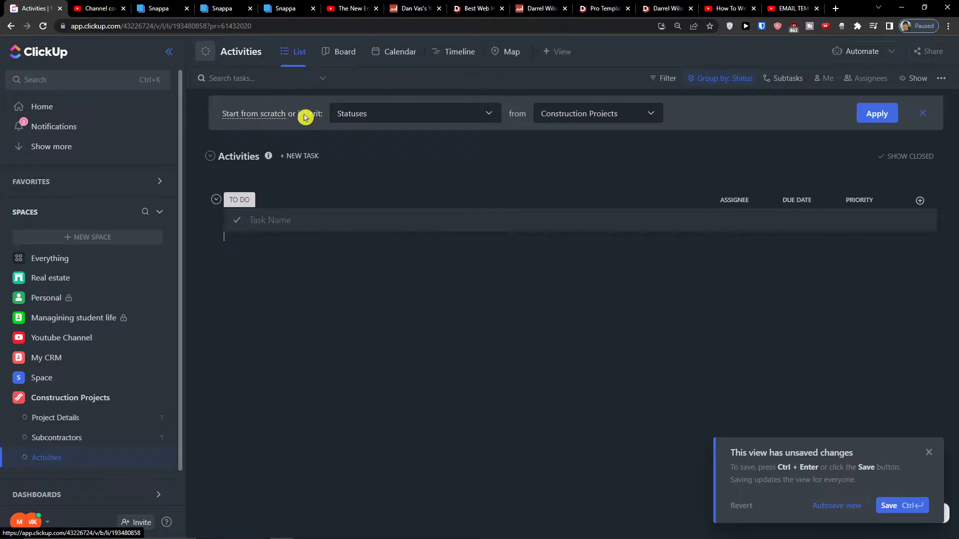
Add the task "Need to deliver something" under TO DO in the Activities list.
left_click(294, 219)
left_click_drag(830, 199, 828, 184)
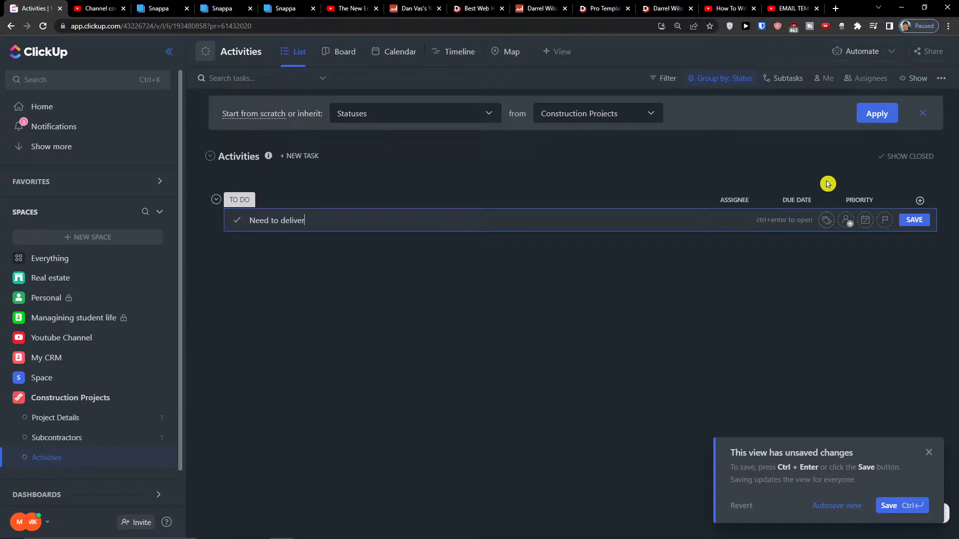
type("Need to deliver something")
key("Return")
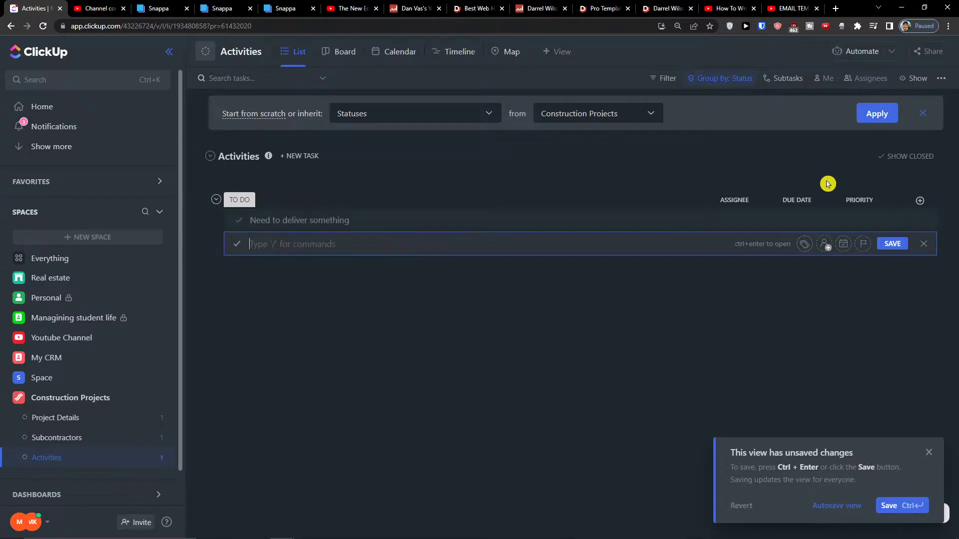
left_click(921, 205)
scroll(906, 304, "down", 3)
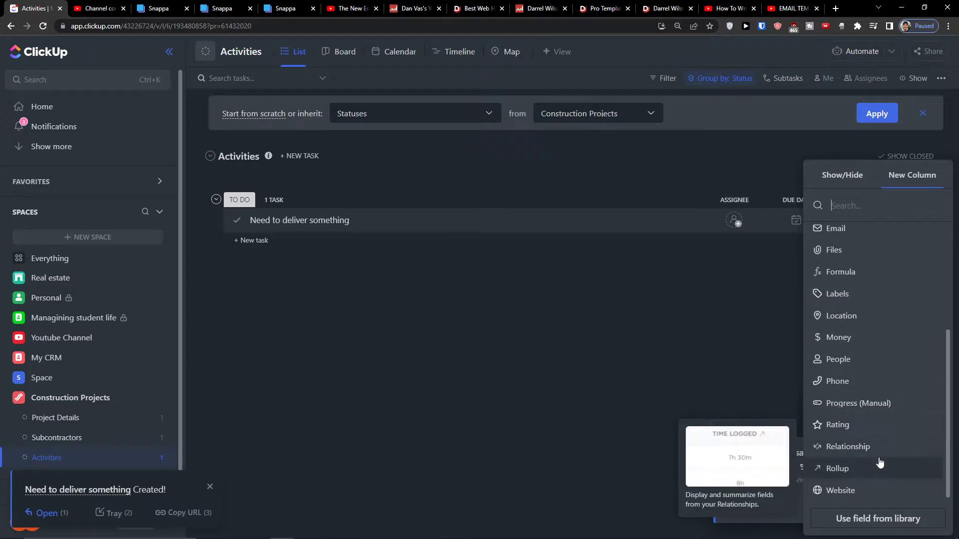
left_click(880, 456)
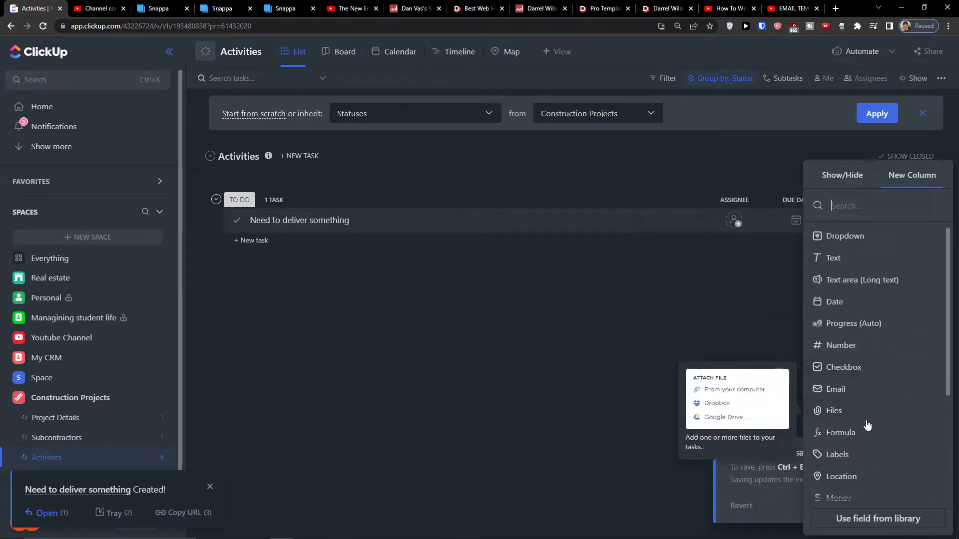
scroll(809, 430, "down", 5)
left_click(849, 467)
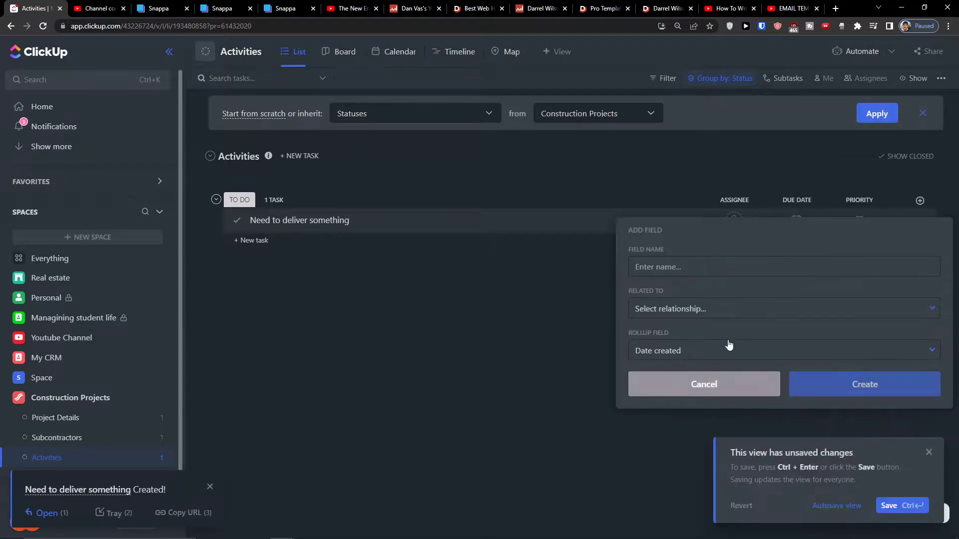
left_click(718, 316)
left_click(621, 358)
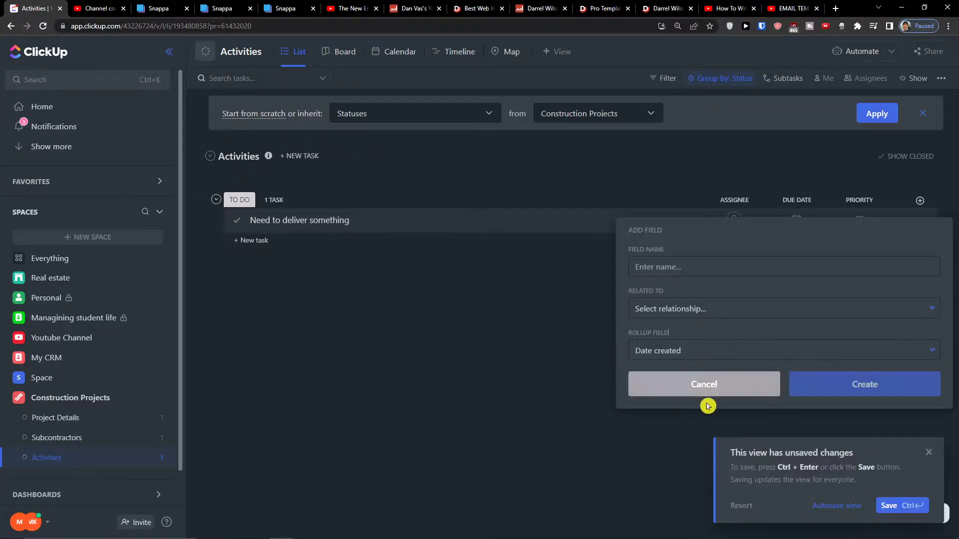
left_click(707, 392)
Add a Relationship column named Project to the Activities list, related to tasks from the Project Details list.
scroll(892, 424, "down", 5)
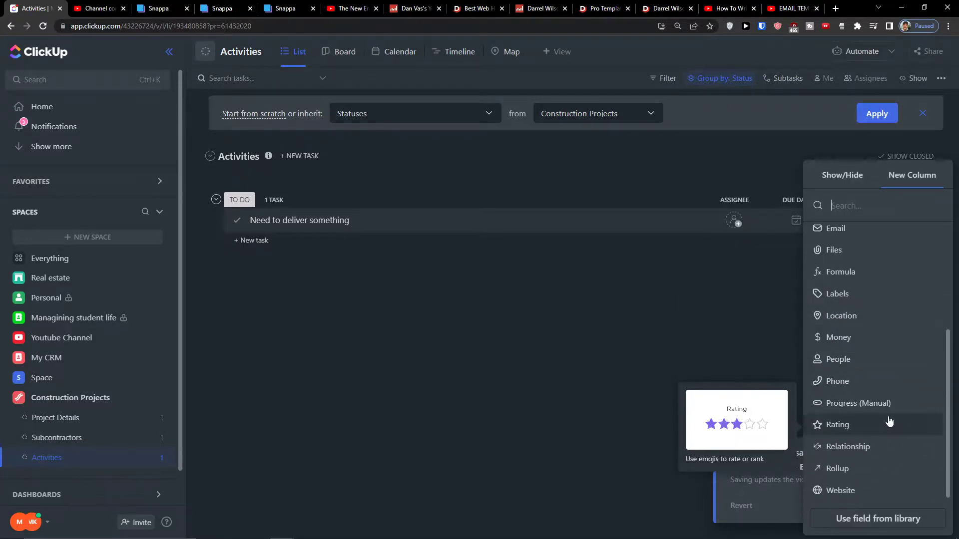
left_click(871, 441)
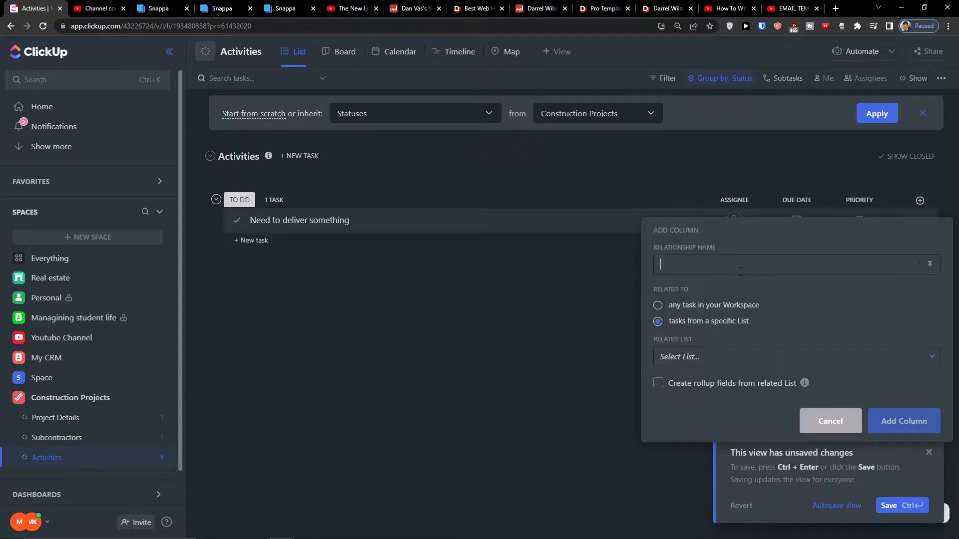
left_click(791, 356)
left_click(761, 472)
left_click(896, 426)
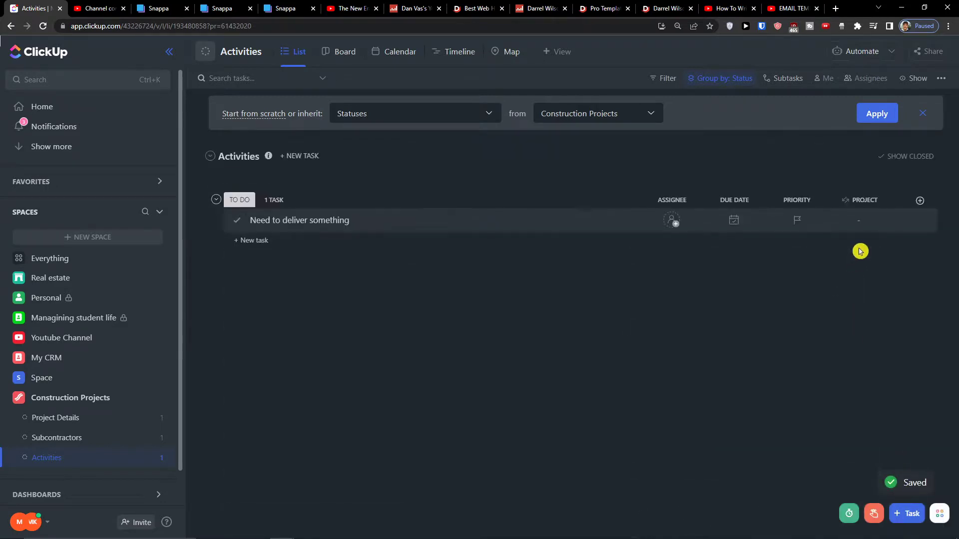
Link the task "Need to deliver something" to UNIT 1 - House in the Project column.
left_click(859, 221)
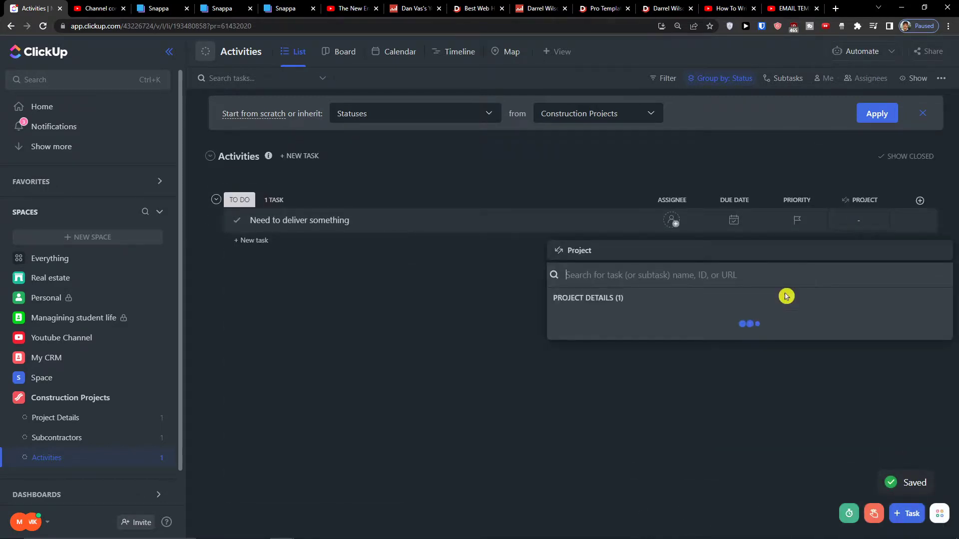
left_click(623, 327)
left_click(692, 368)
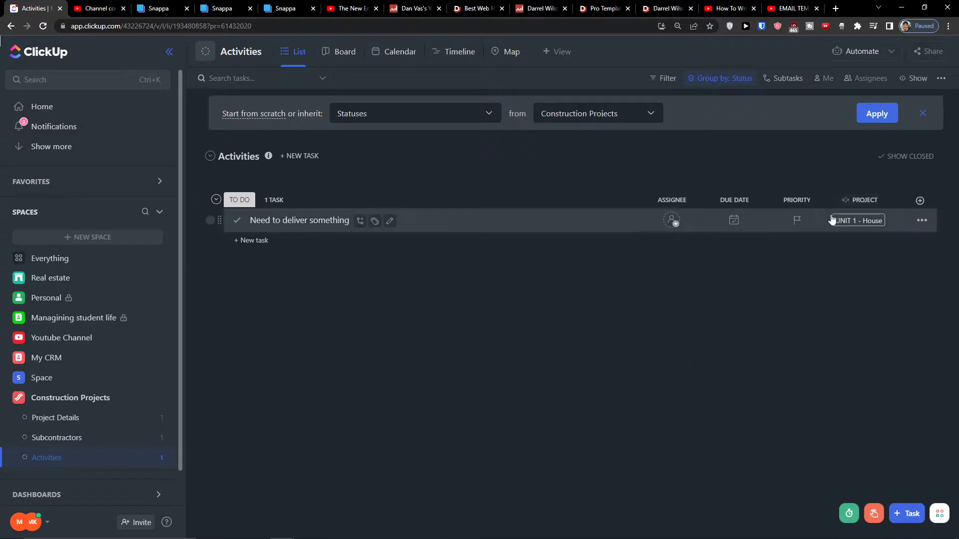
Give the task "Need to deliver something" a due date of tomorrow and a High (yellow flag) priority.
left_click(734, 220)
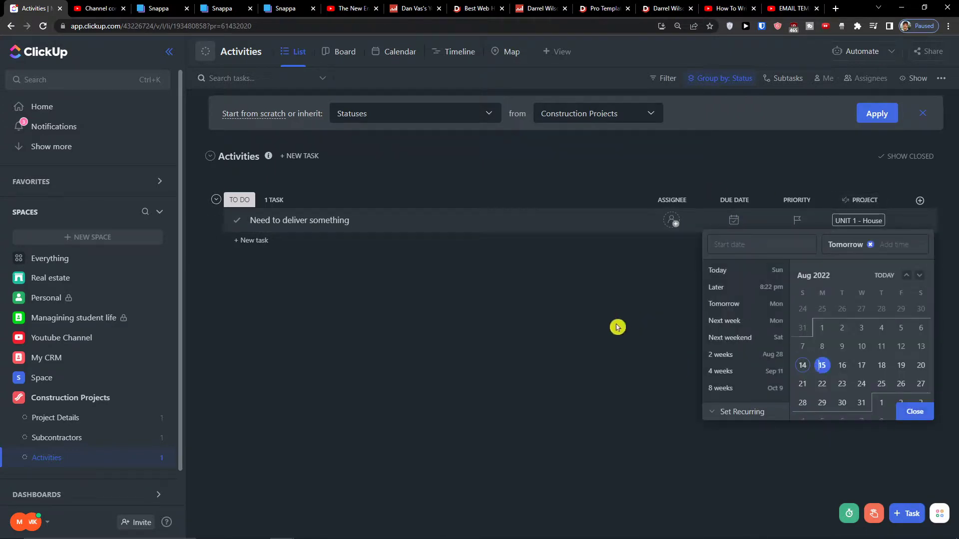
left_click(908, 409)
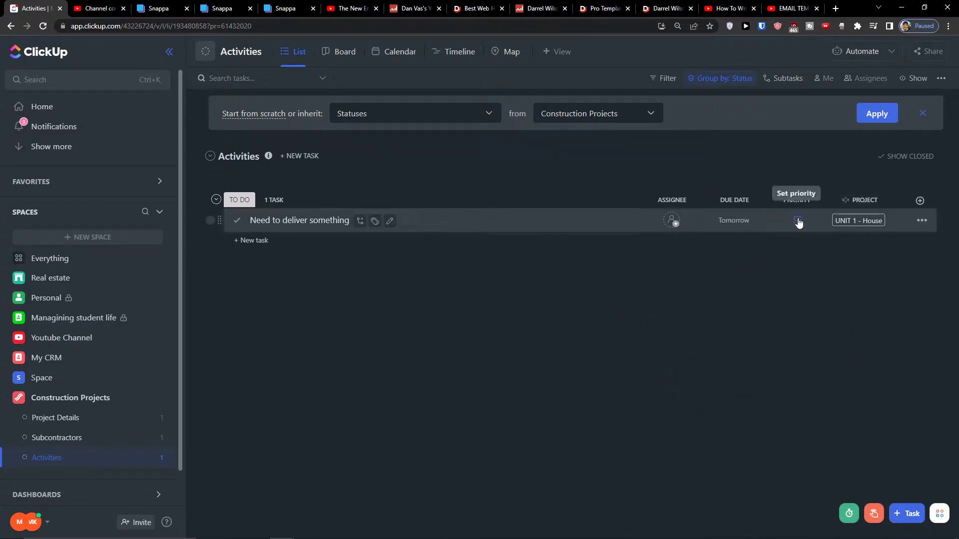
left_click(798, 220)
left_click(832, 289)
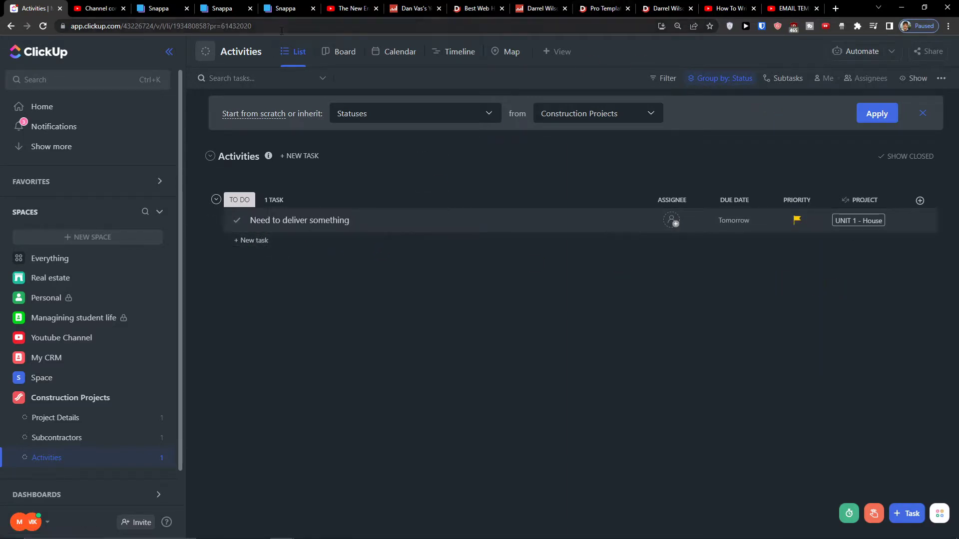
Switch the Activities list to the custom statuses TO DO, IN PROGRESS and COMPLETE and save them.
left_click(269, 52)
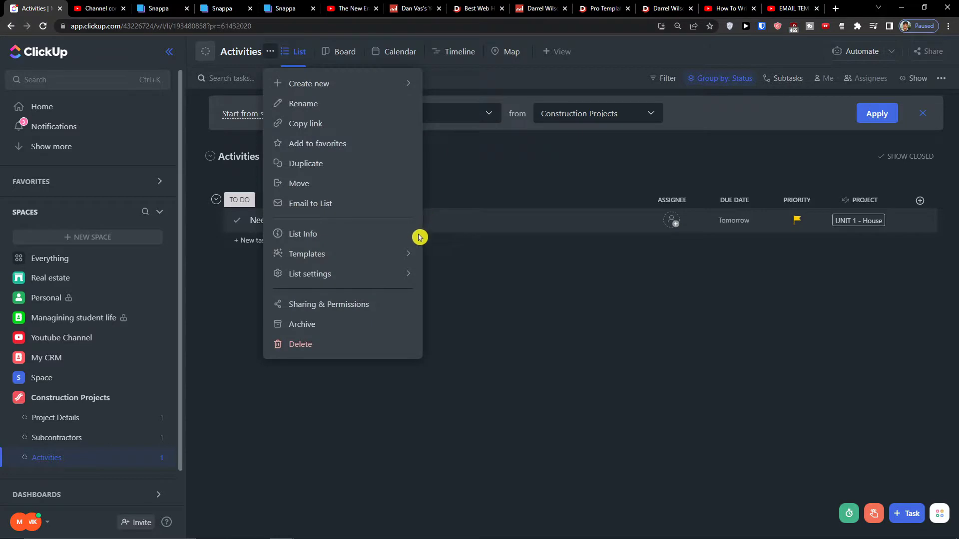
left_click(376, 310)
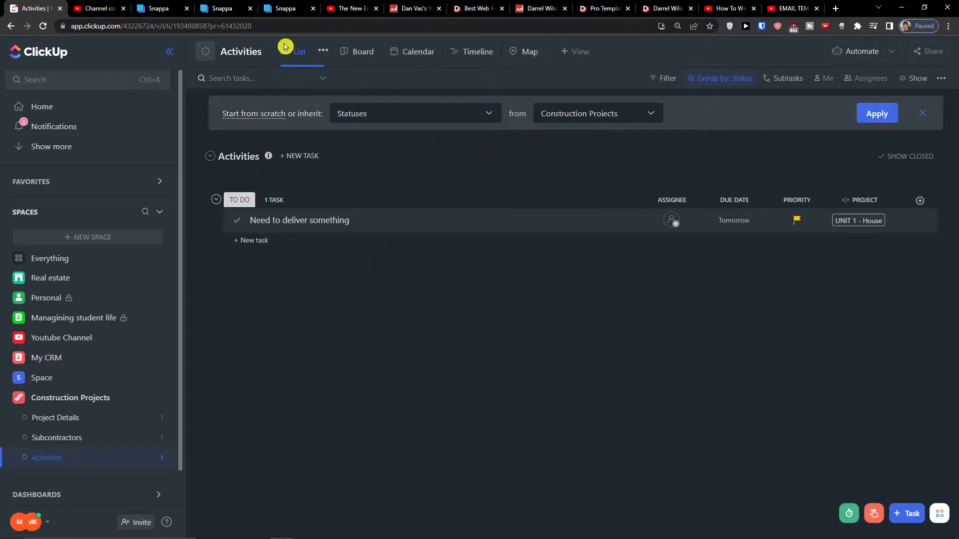
left_click(269, 53)
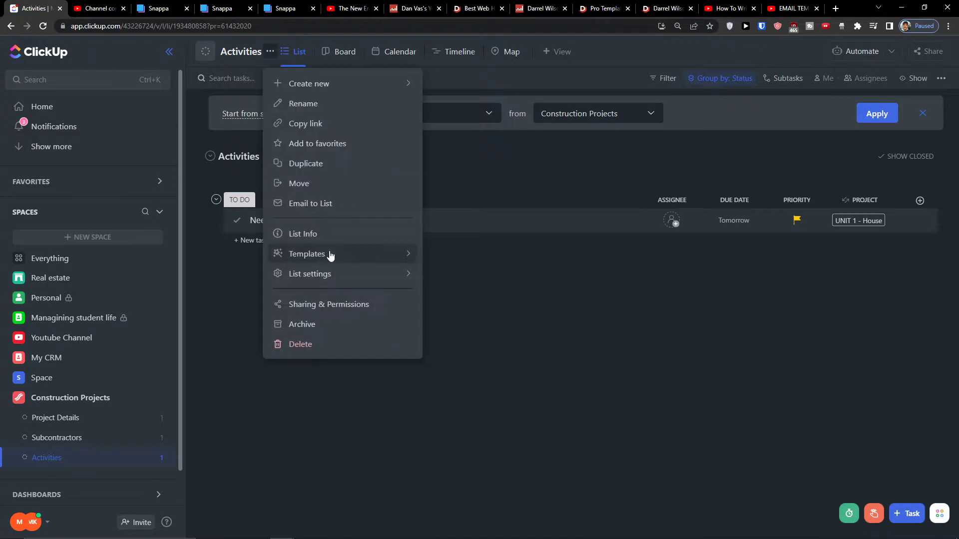
mouse_move(327, 272)
left_click(459, 324)
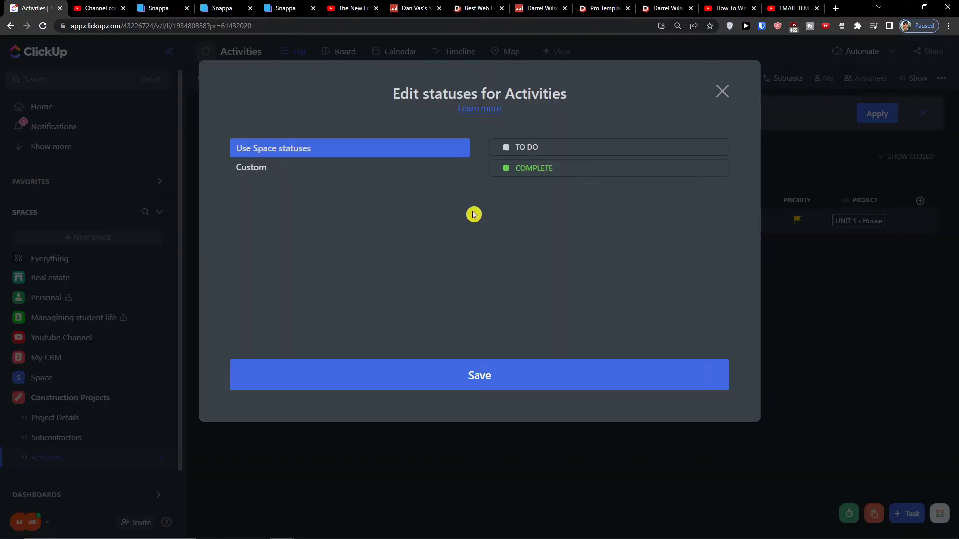
left_click(303, 172)
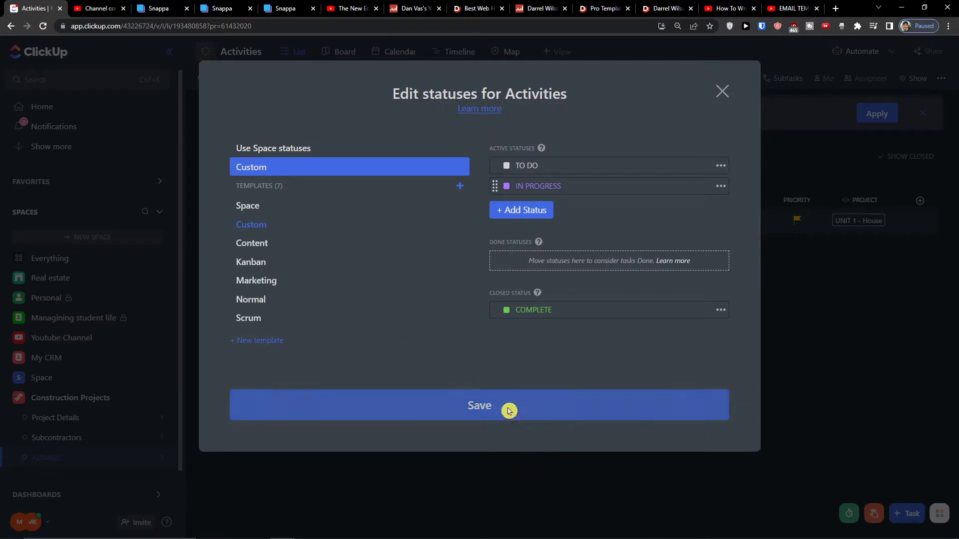
left_click(505, 402)
Move the task "Need to deliver something" from TO DO to the IN PROGRESS status group.
left_click(944, 78)
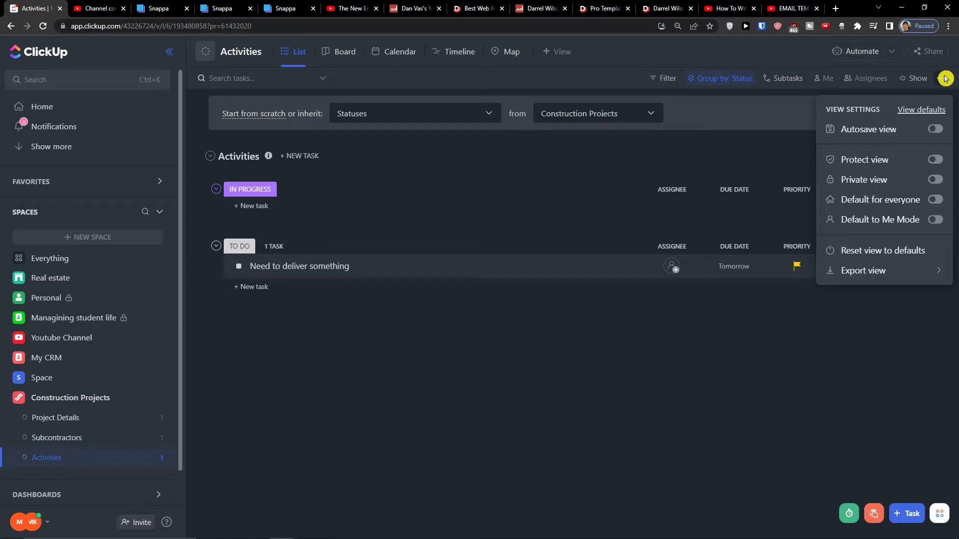
left_click(227, 274)
left_click_drag(219, 272, 245, 207)
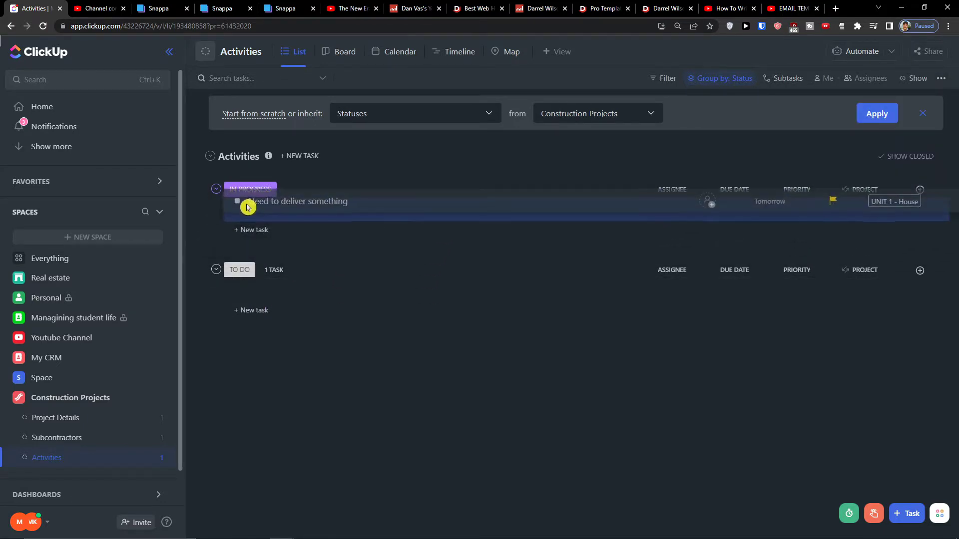
Examine the column types available for the Activities list and compare it with the Subcontractors list.
left_click(920, 190)
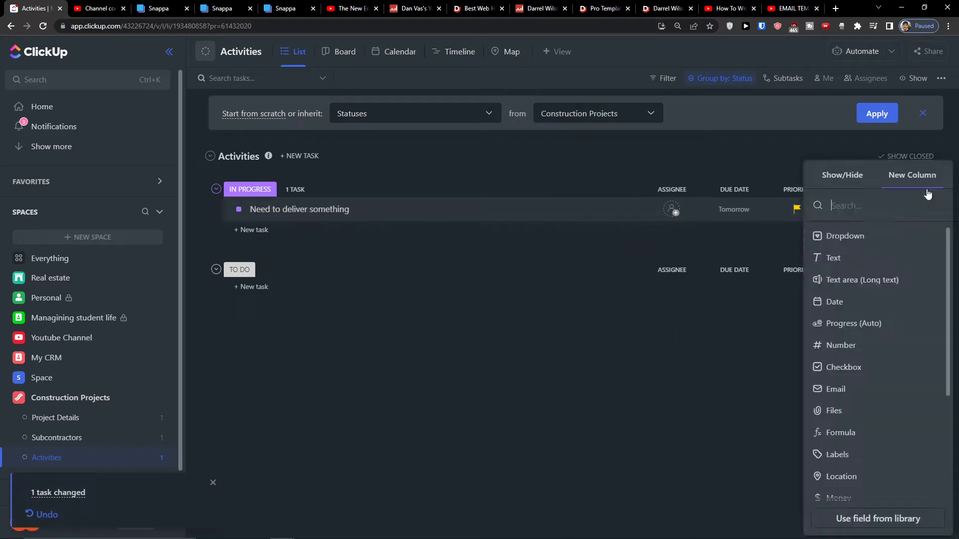
scroll(874, 279, "down", 3)
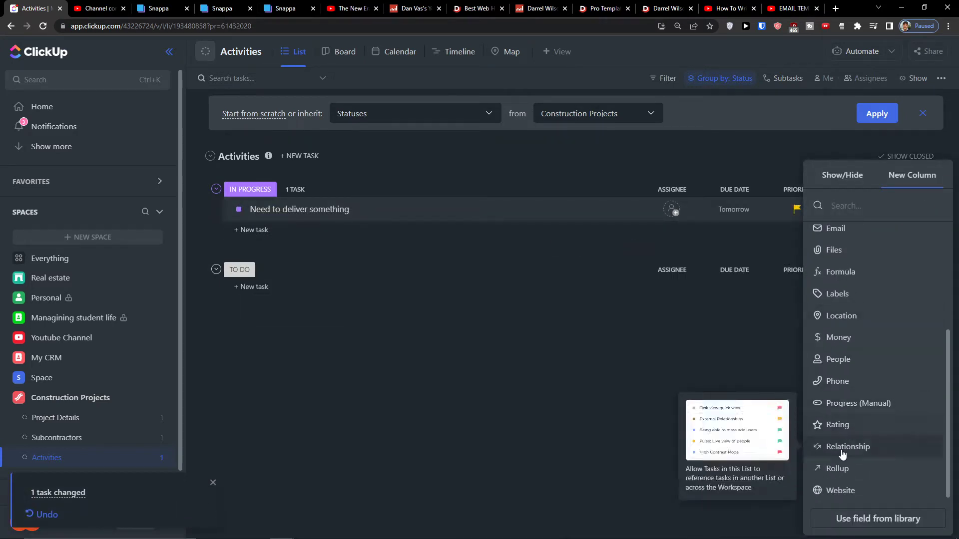
left_click(513, 405)
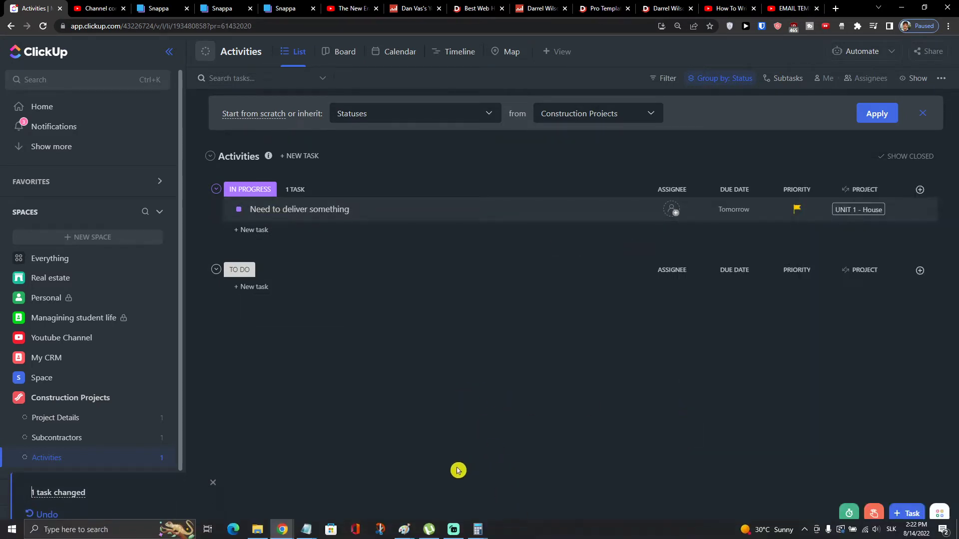
left_click(104, 438)
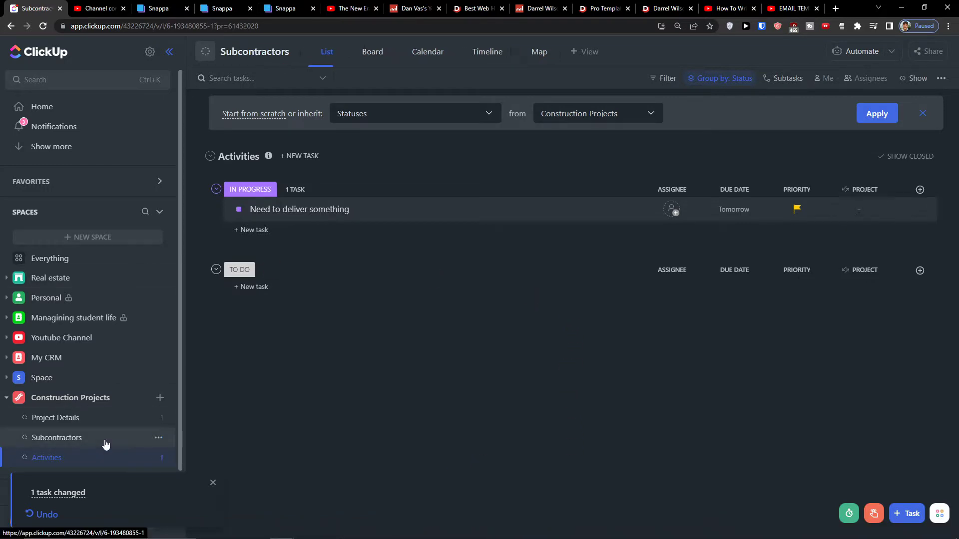
left_click(102, 417)
left_click(101, 445)
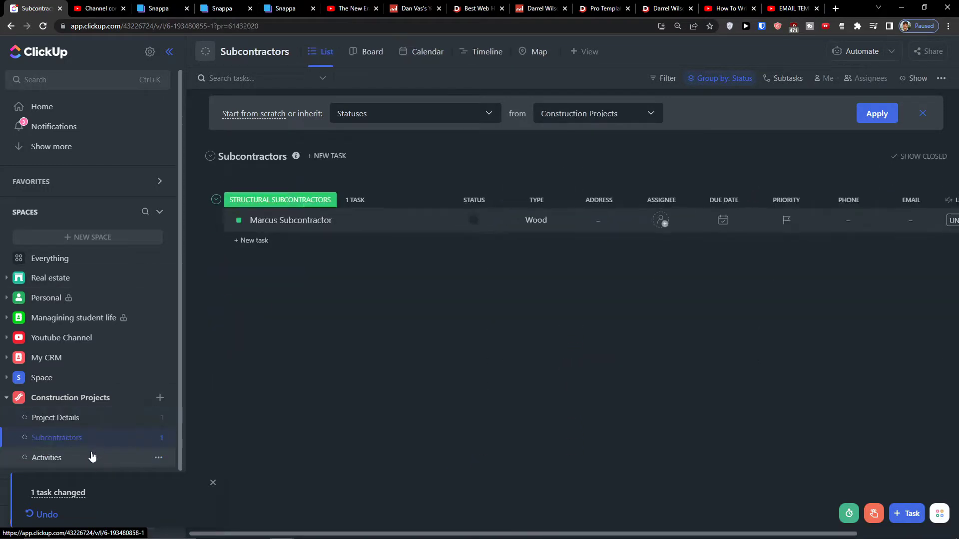
left_click(93, 457)
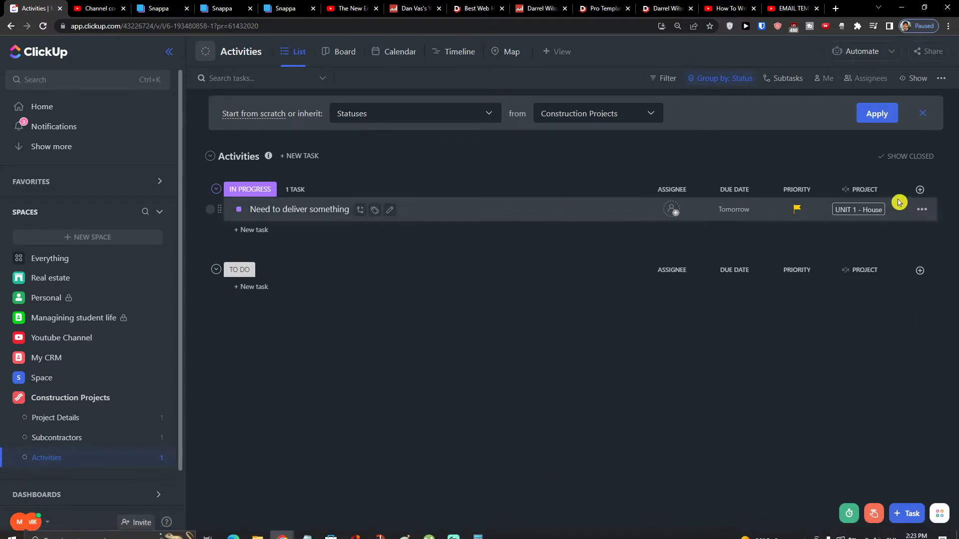
left_click(920, 192)
scroll(835, 293, "down", 4)
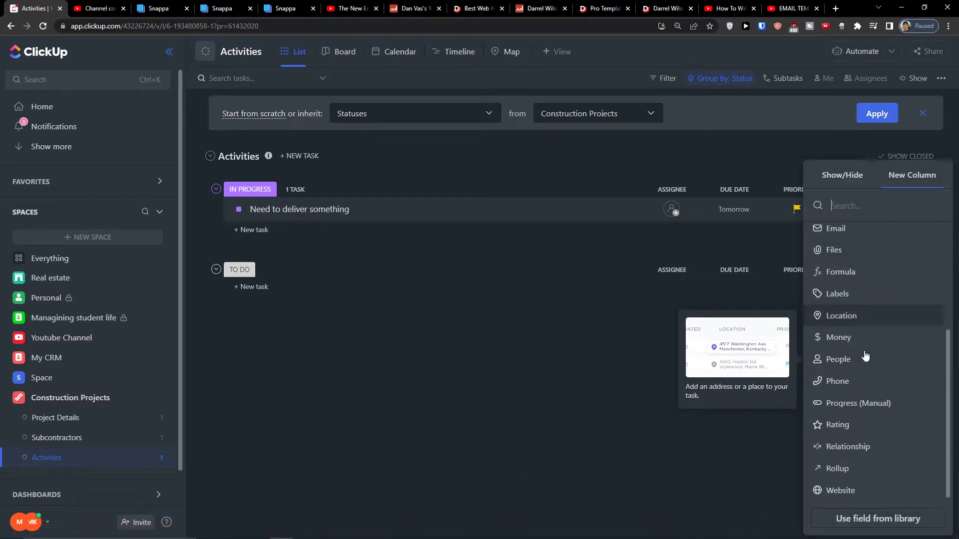
scroll(859, 368, "up", 4)
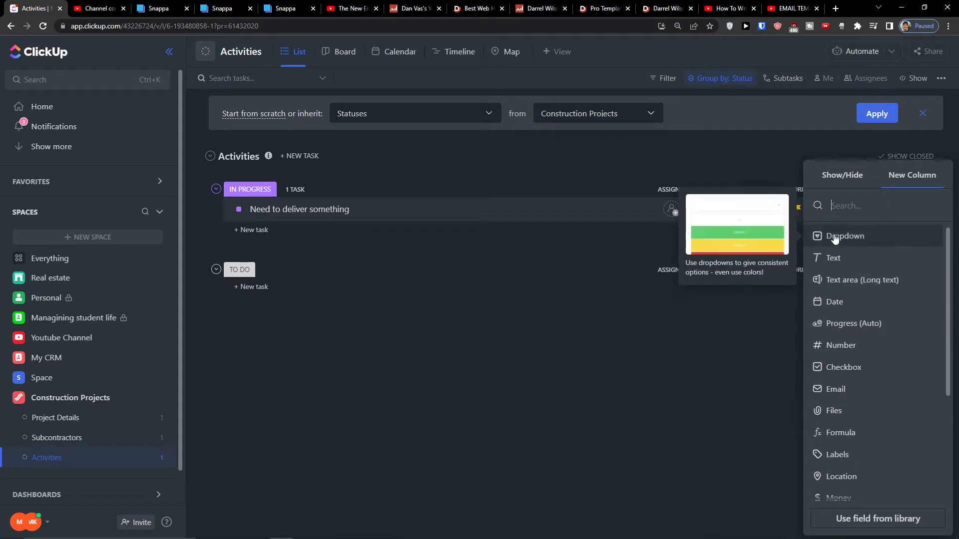
scroll(835, 403, "down", 3)
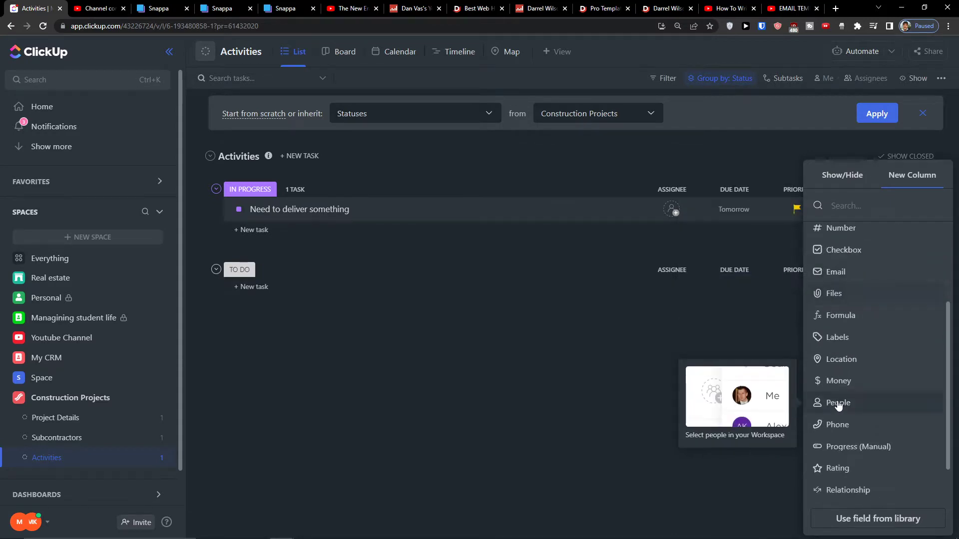
scroll(835, 403, "up", 2)
left_click(475, 316)
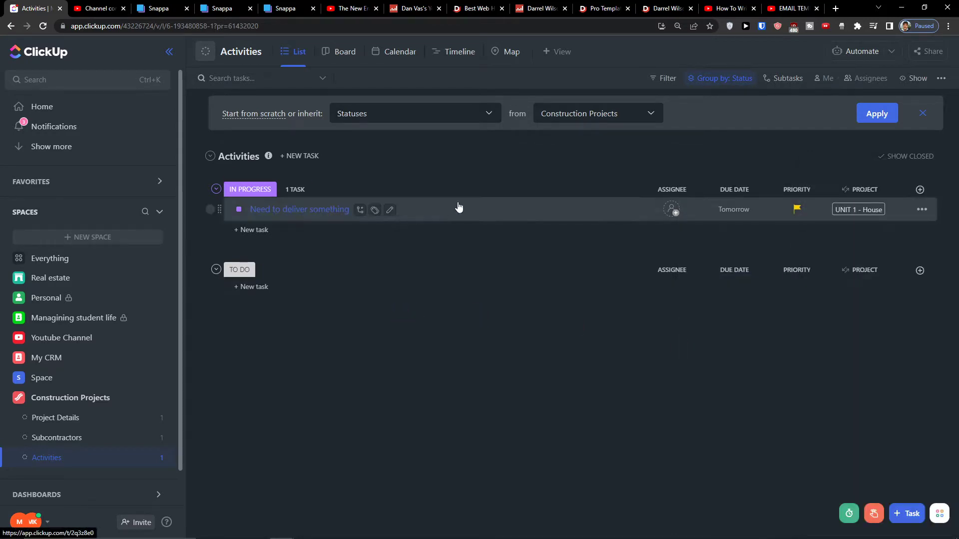
Mark the task "Need to deliver something" as COMPLETE and close its details.
left_click(463, 219)
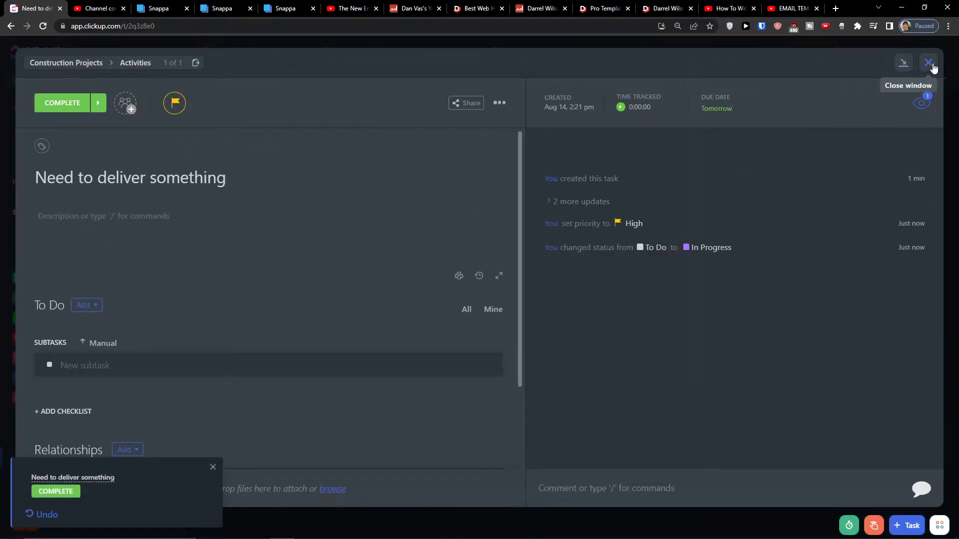
left_click(928, 63)
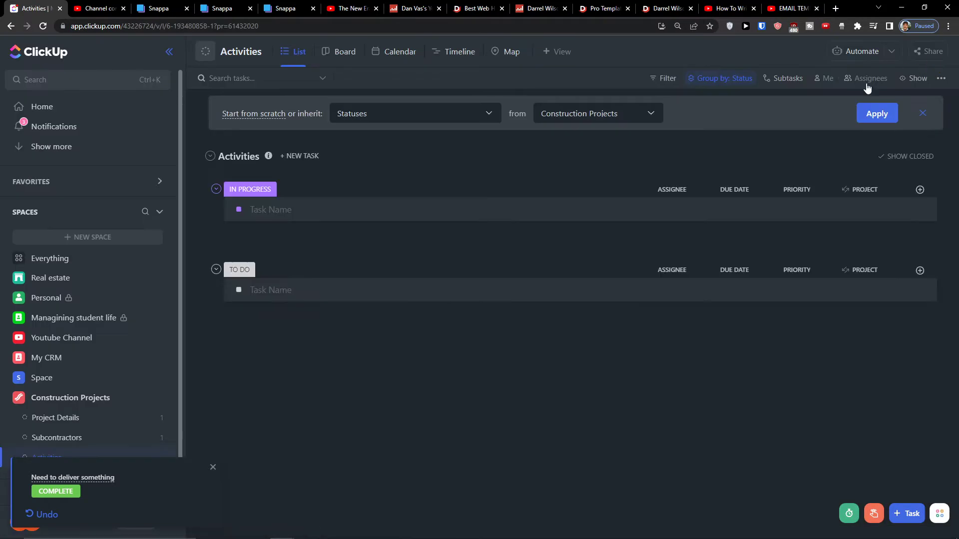
left_click(62, 479)
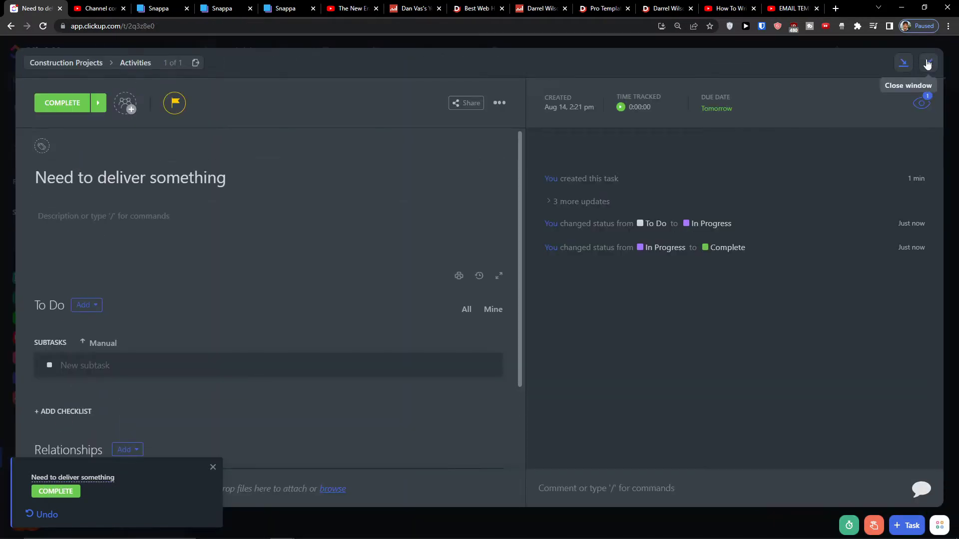
left_click(927, 63)
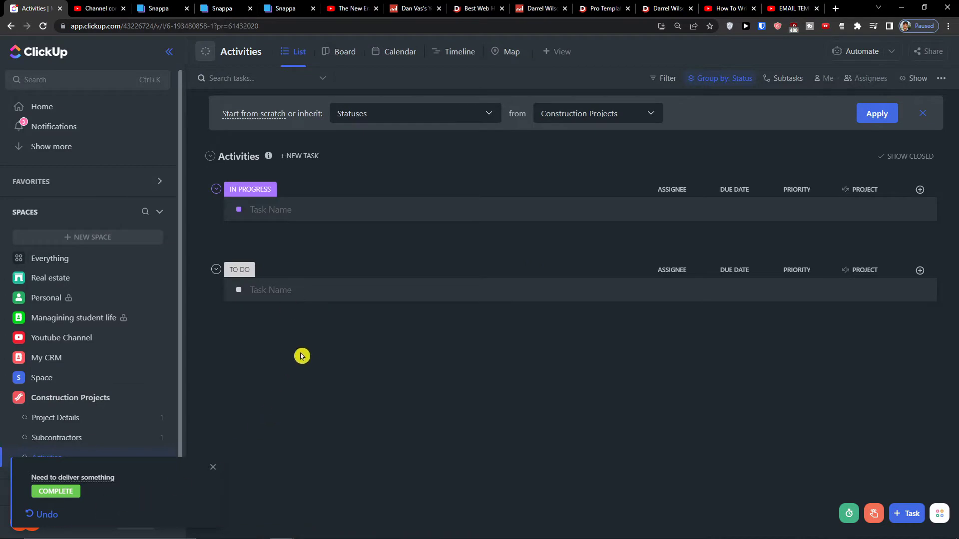
View the Project Details list as a board and check its grouping options.
mouse_move(522, 538)
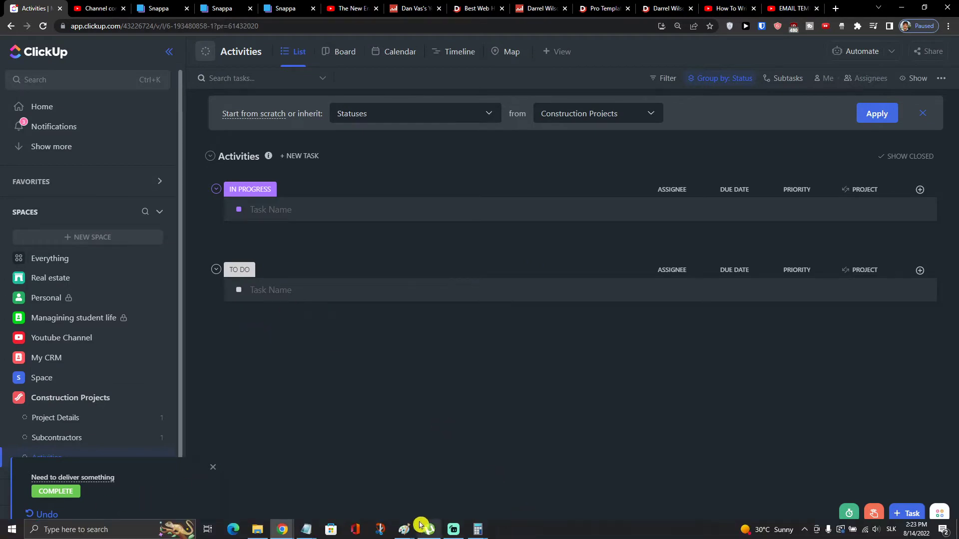
left_click(129, 420)
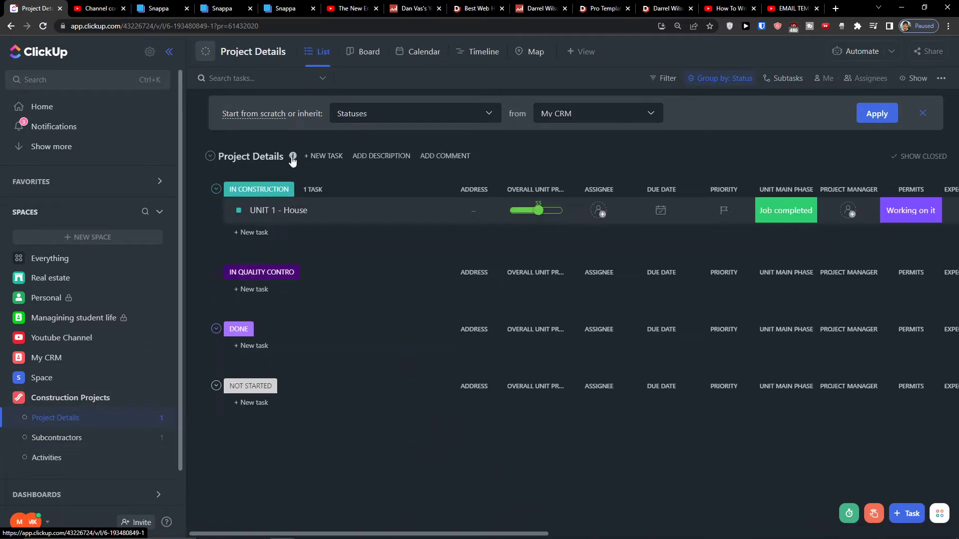
left_click(363, 52)
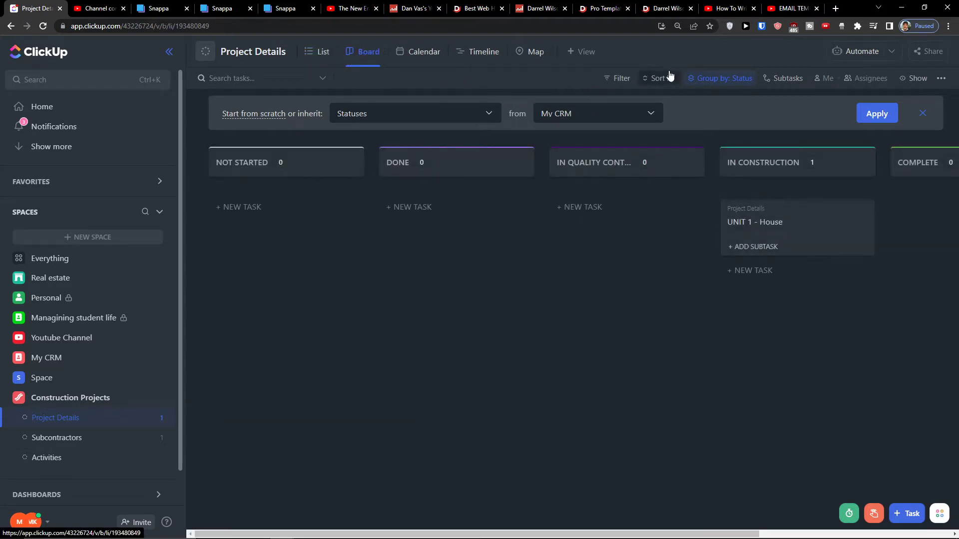
left_click(715, 82)
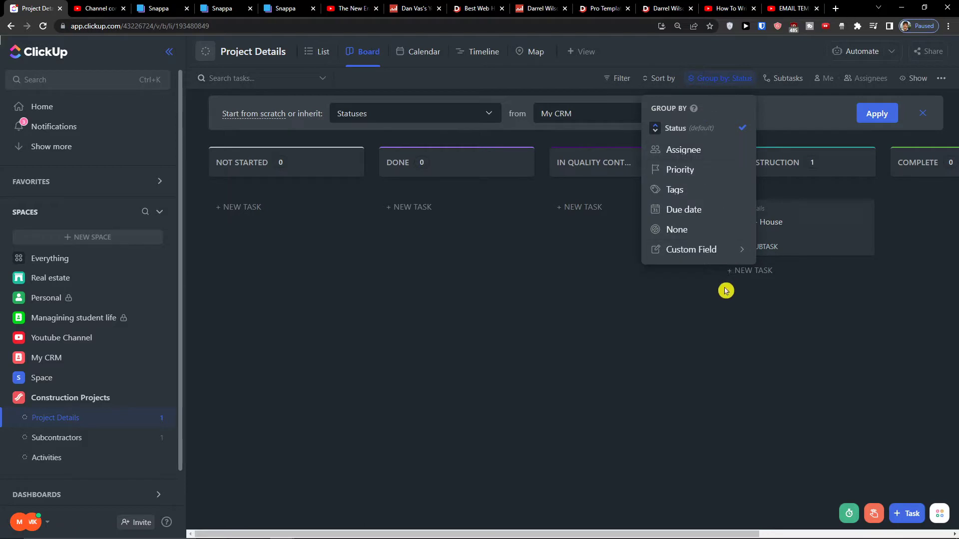
left_click(727, 304)
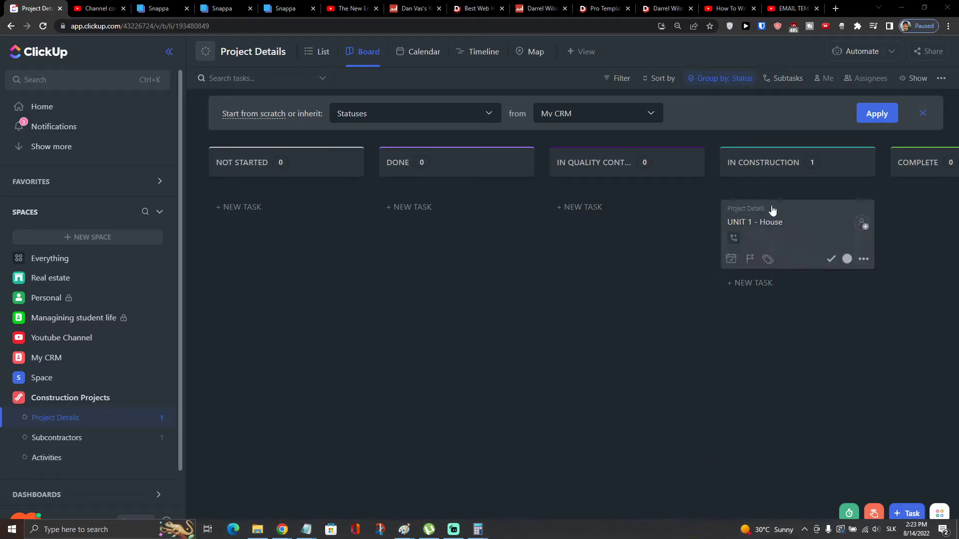
Review the custom fields of the UNIT 1 - House task, including the empty ones, and close its details.
left_click(764, 207)
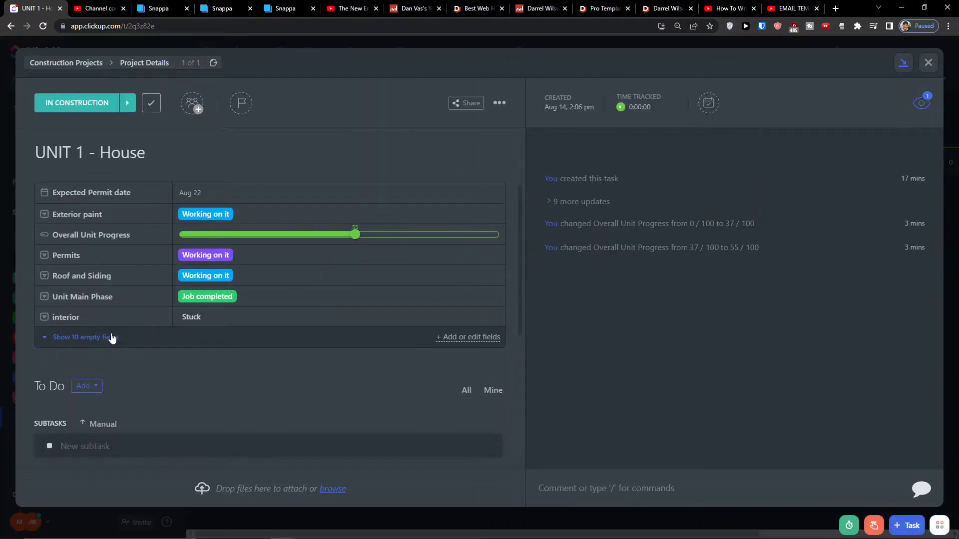
left_click(105, 424)
scroll(201, 376, "down", 2)
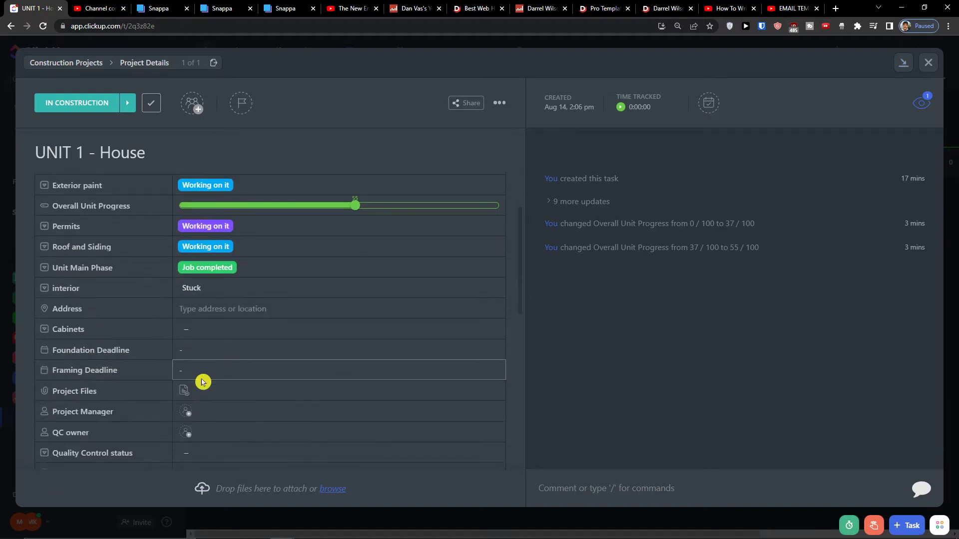
scroll(210, 349, "down", 2)
scroll(212, 329, "up", 4)
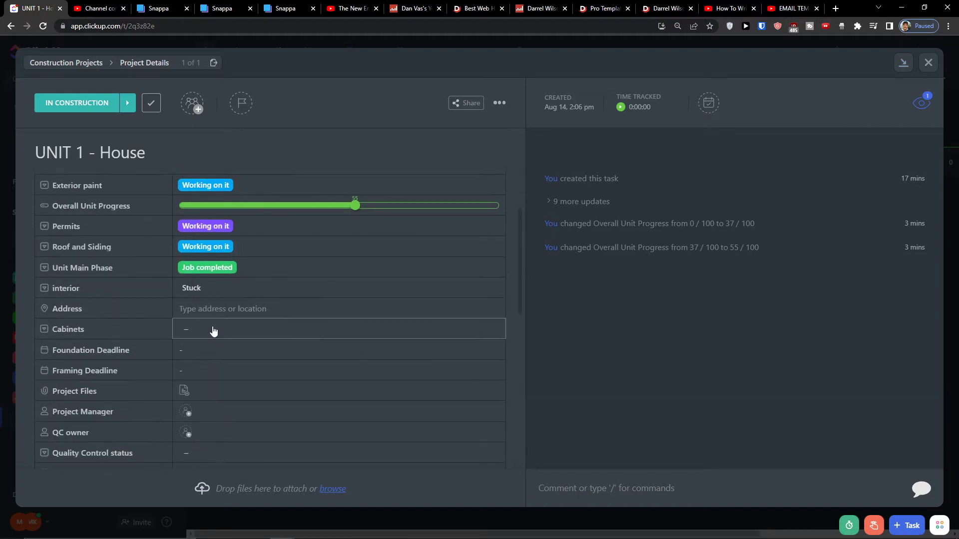
left_click(927, 62)
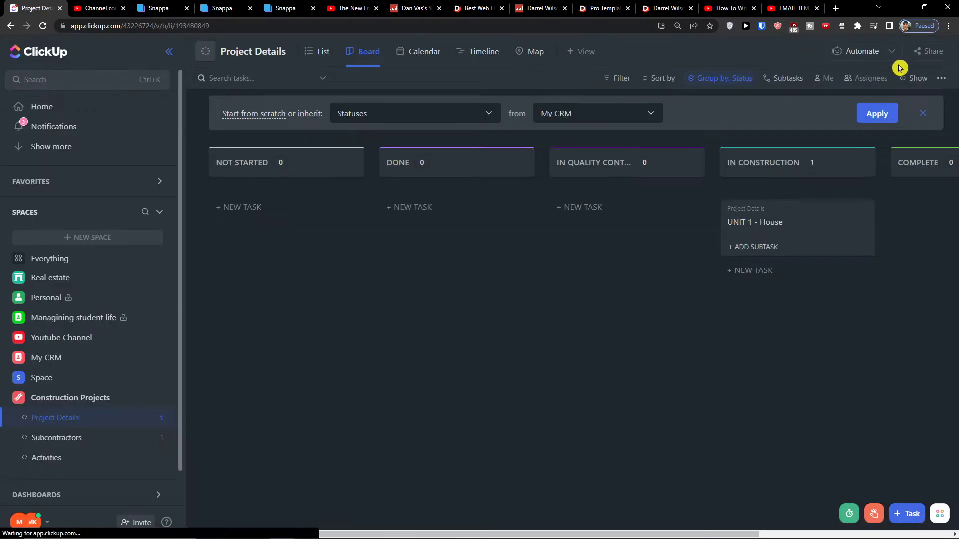
Check which custom fields can group the board, and look at the Project Details calendar and timeline.
left_click(730, 85)
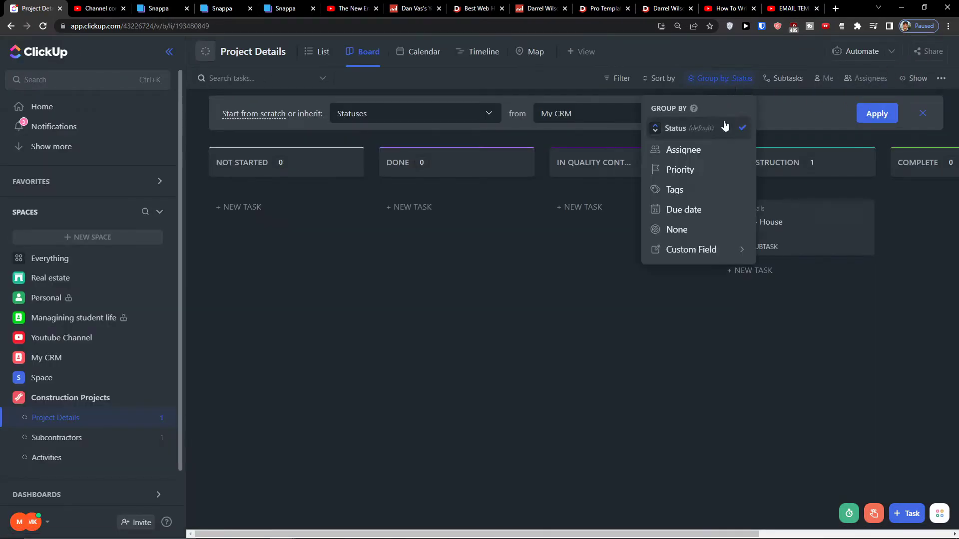
mouse_move(717, 250)
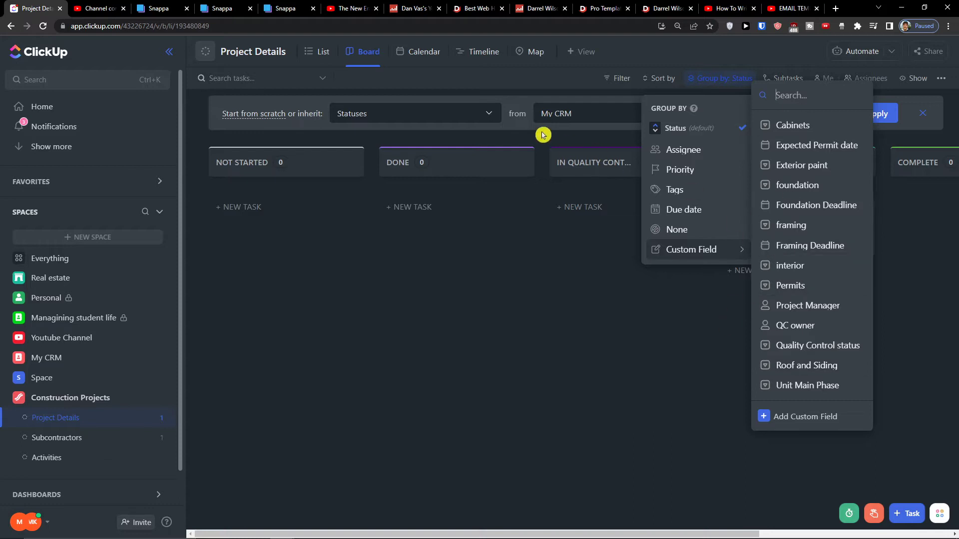
left_click(426, 55)
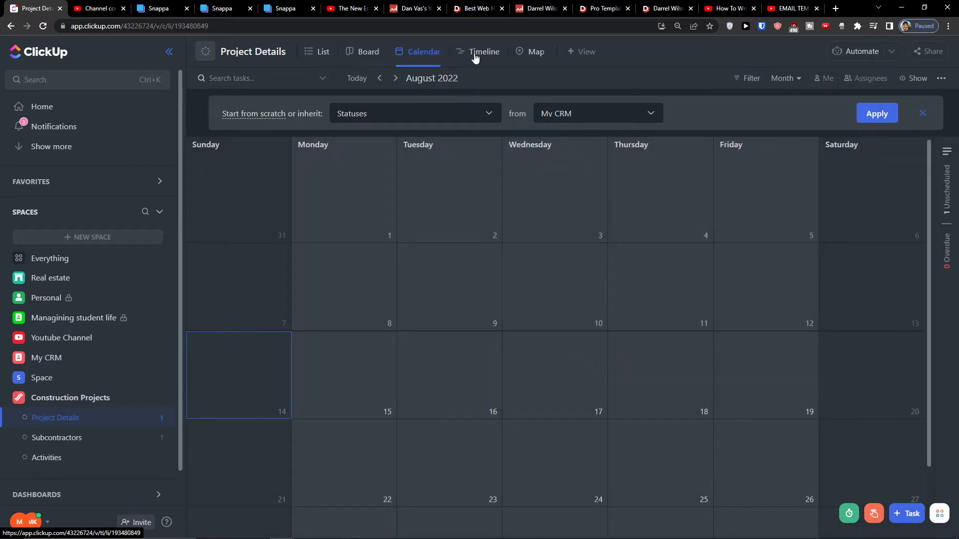
left_click(492, 55)
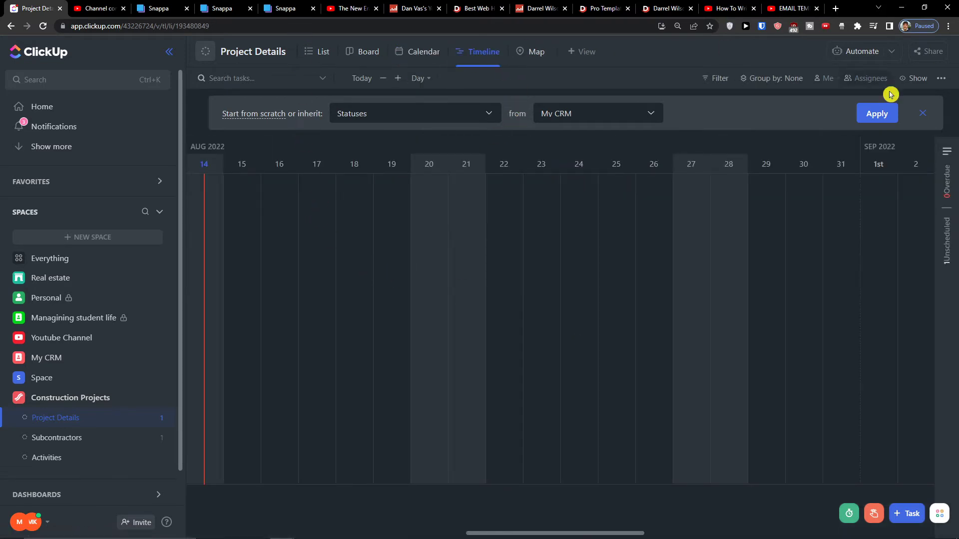
Dismiss the status inheritance bar, and open and close the due date picker for UNIT 1 - House in the list view.
left_click(918, 119)
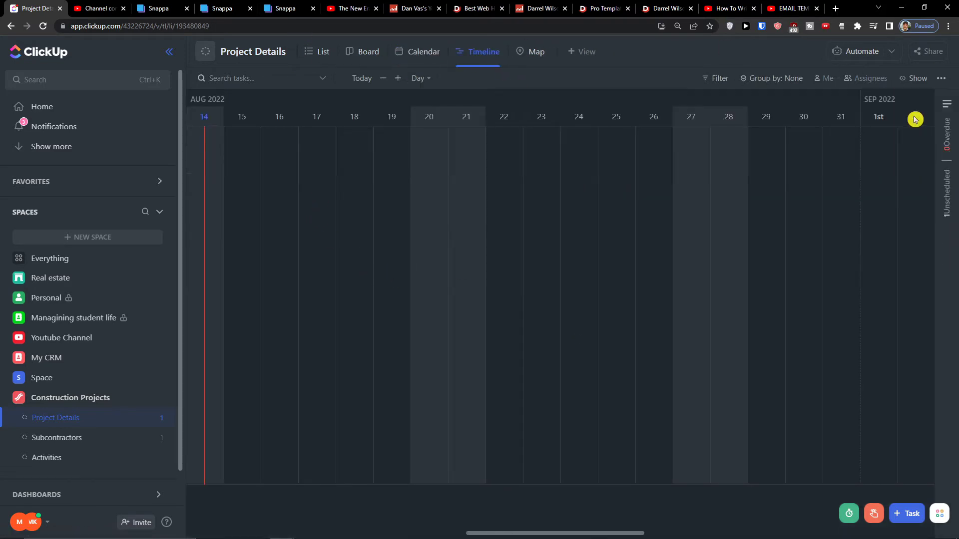
left_click(318, 49)
left_click(661, 163)
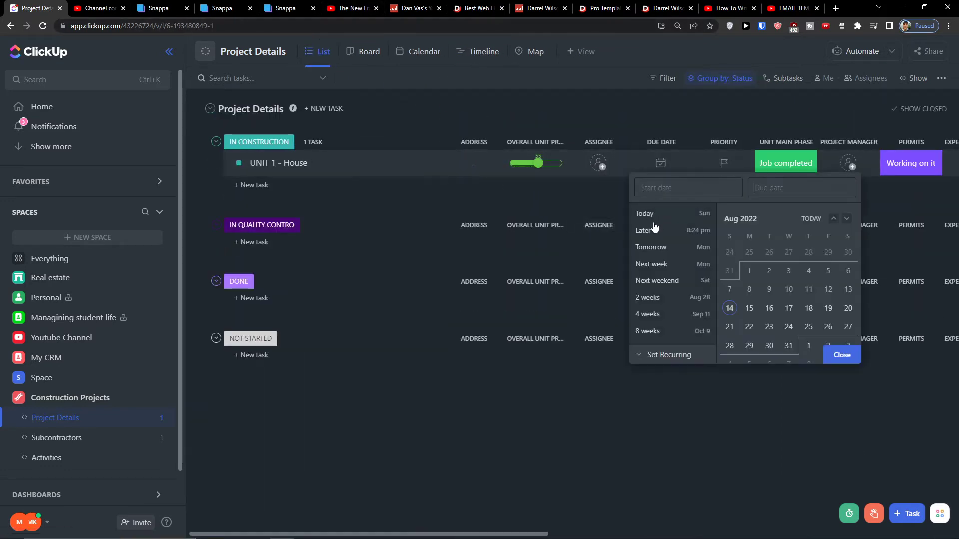
left_click(833, 361)
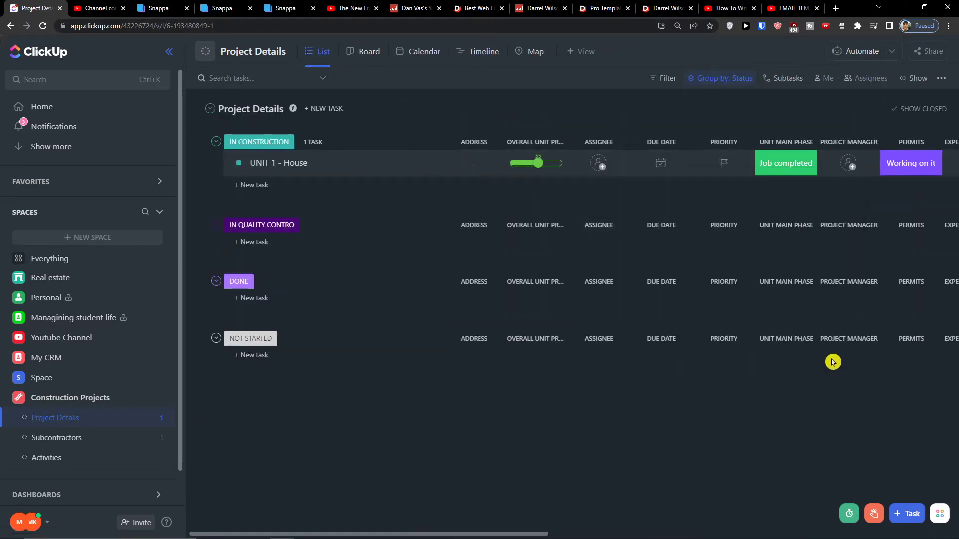
Schedule UNIT 1 - House on the Project Details timeline from August 17 to August 22.
left_click(524, 54)
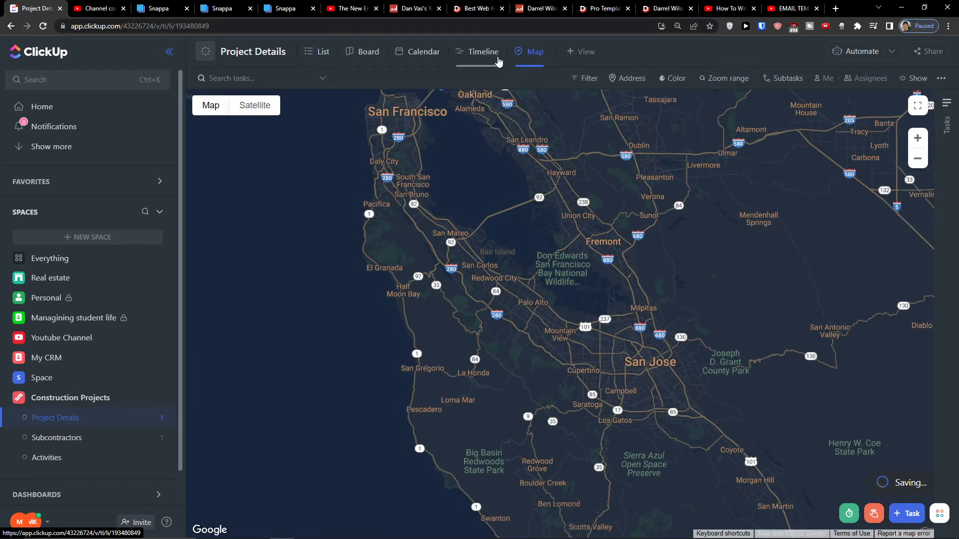
left_click(487, 52)
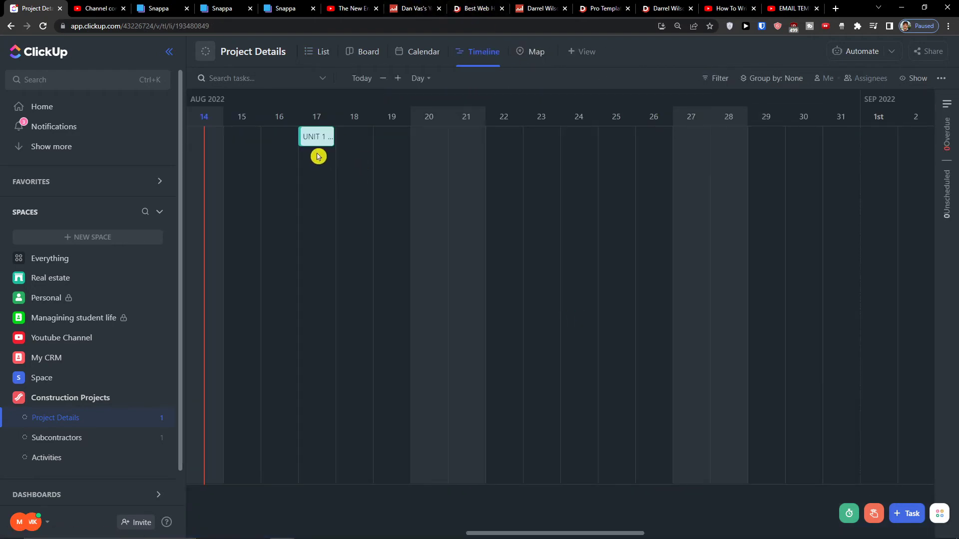
left_click_drag(330, 141, 519, 148)
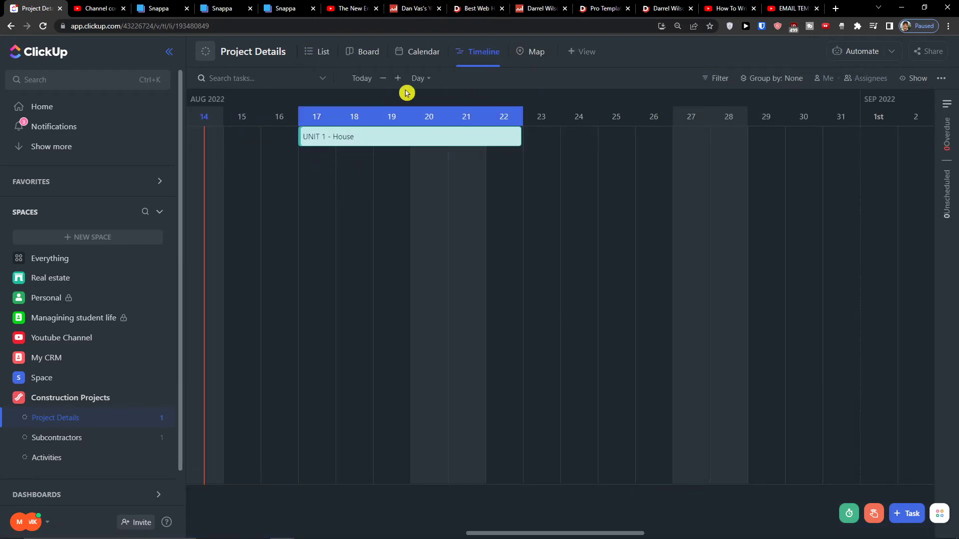
Set both the start date and the due date of UNIT 1 - House to August 9, 2022 in the list view.
left_click(320, 53)
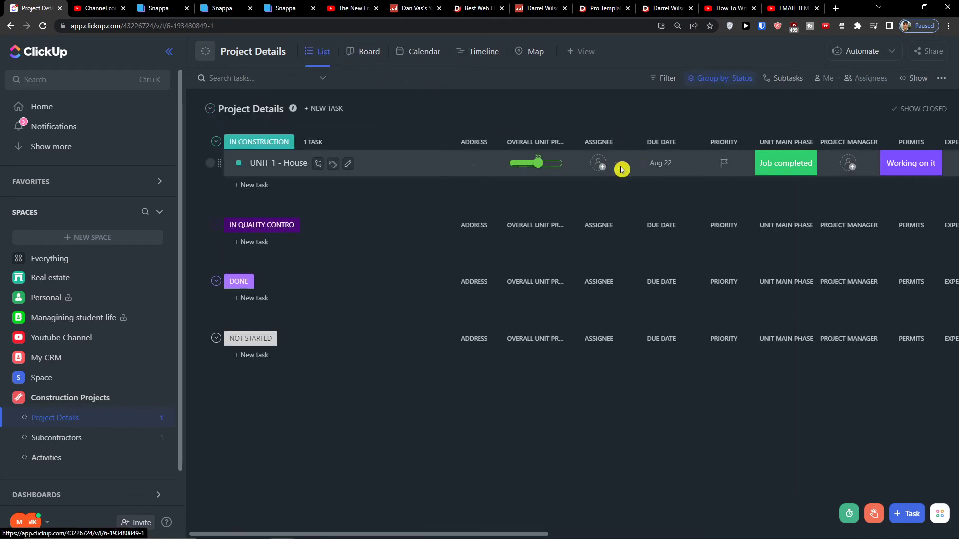
left_click(654, 165)
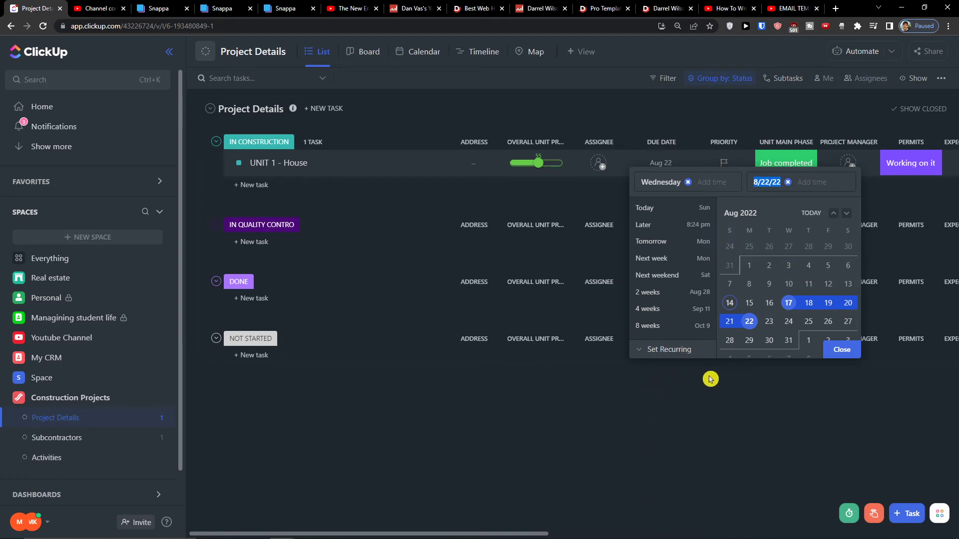
left_click(769, 283)
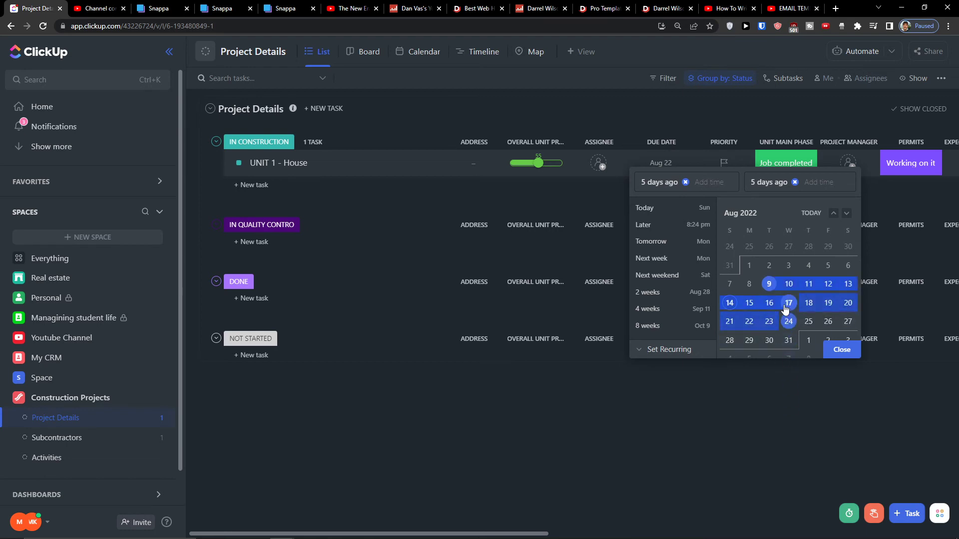
left_click(750, 432)
mouse_move(465, 537)
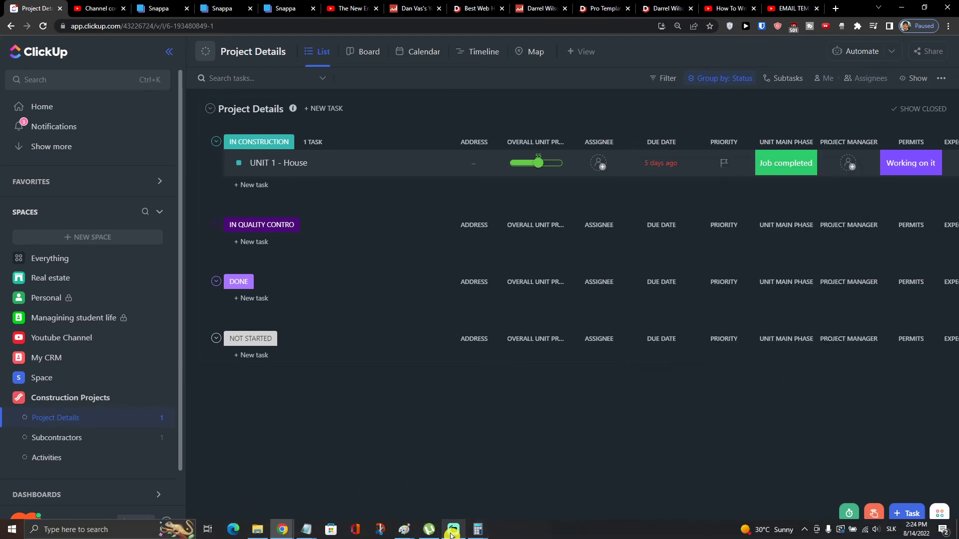
mouse_move(282, 536)
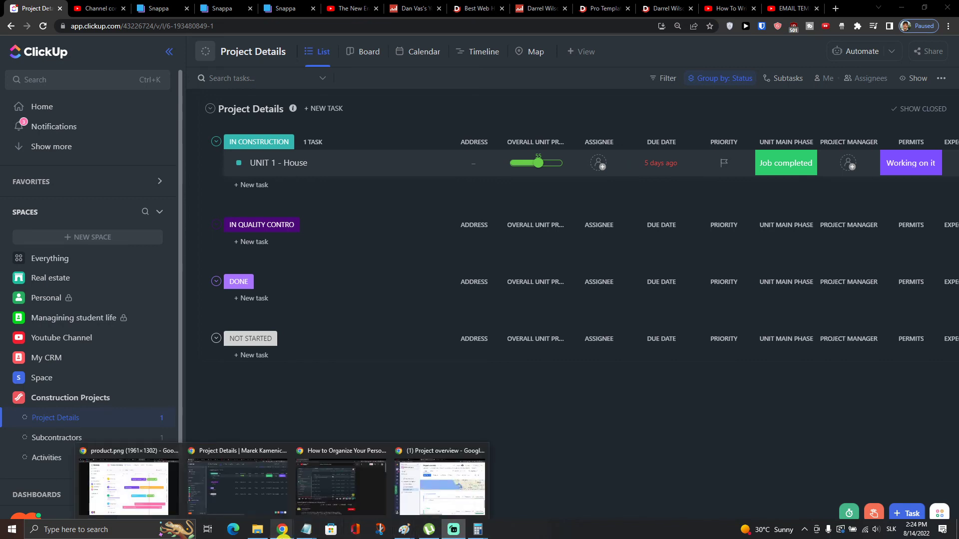